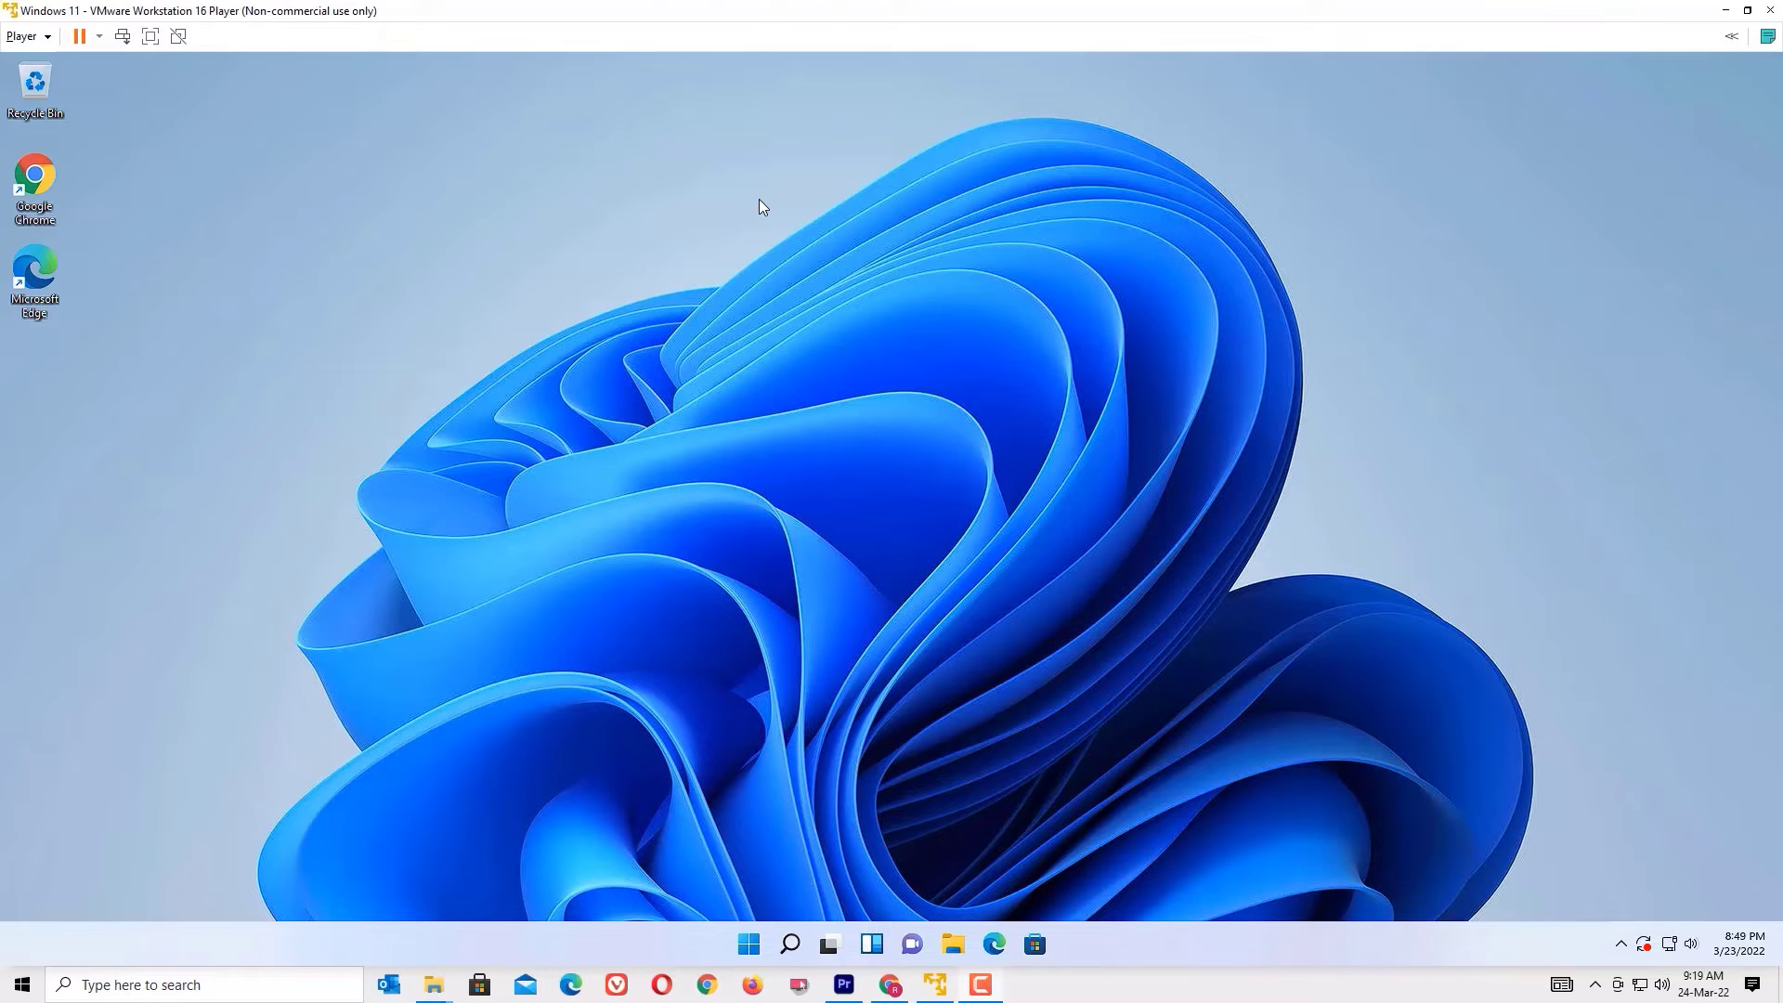
# Switch the Windows 11 virtual machine to full screen with Ctrl+Alt+Enter
pyautogui.hotkey('ctrl', 'alt', 'Return')
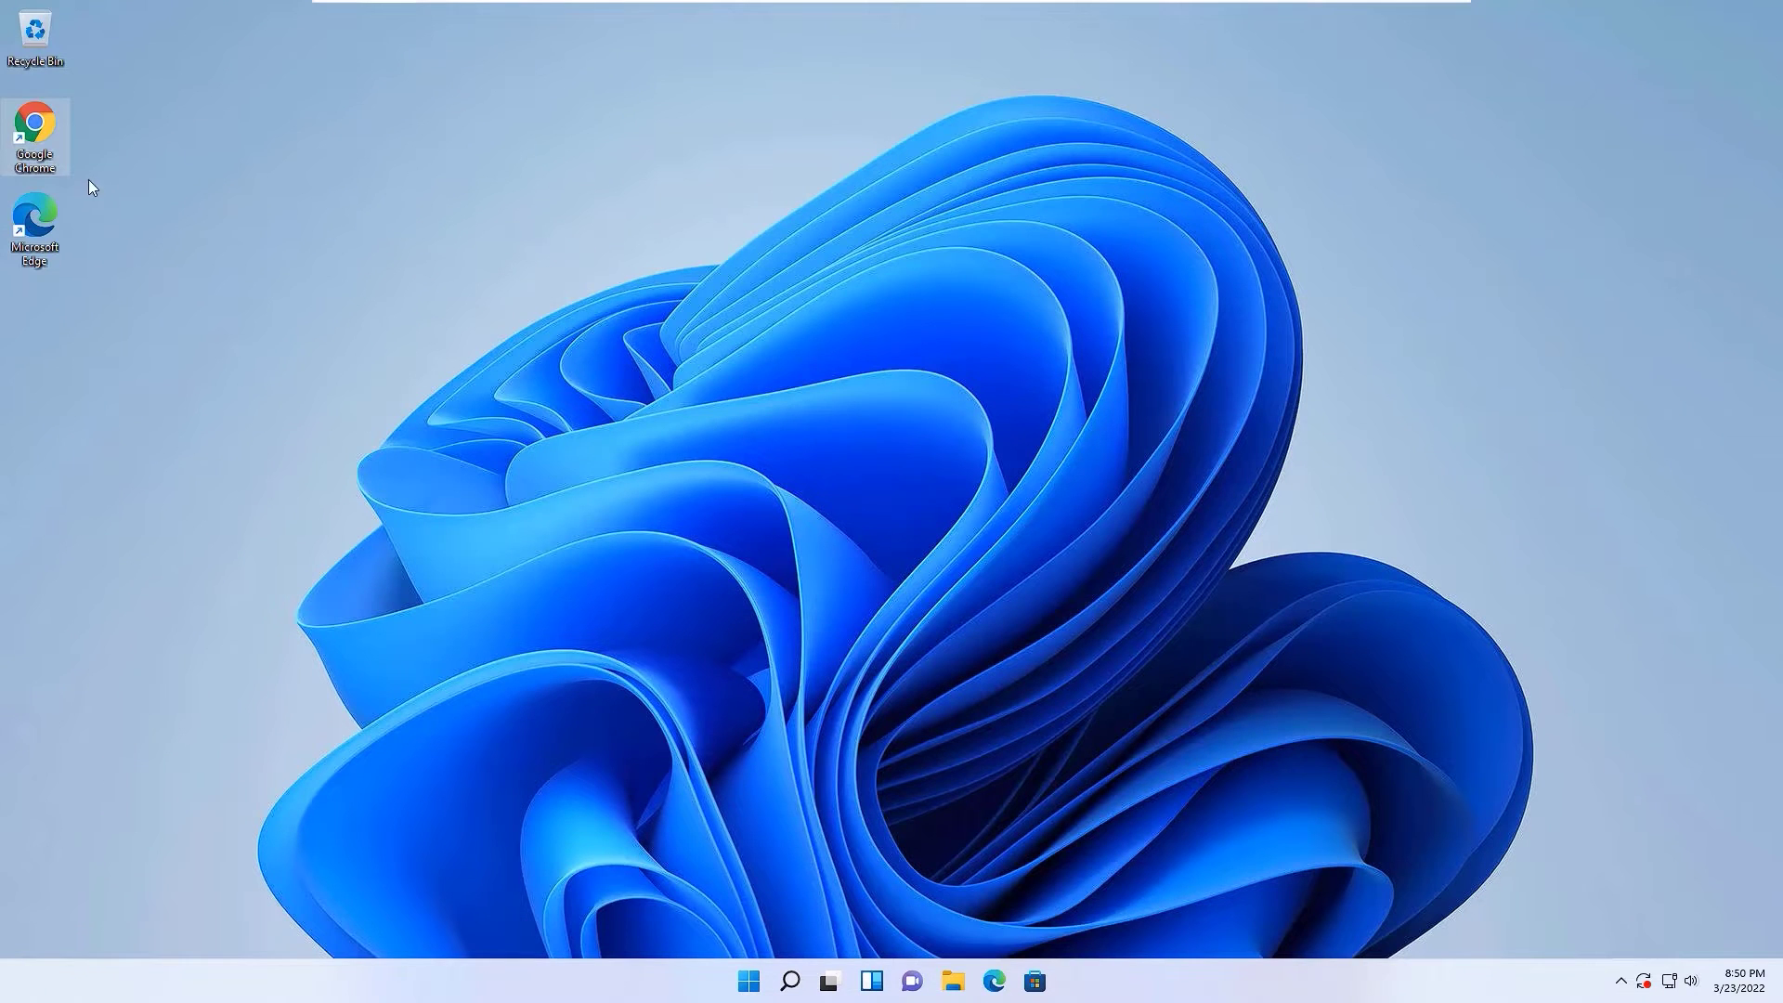
# Launch Chrome, search Google for 'open shot' and open openshot.org
pyautogui.doubleClick(52, 156)
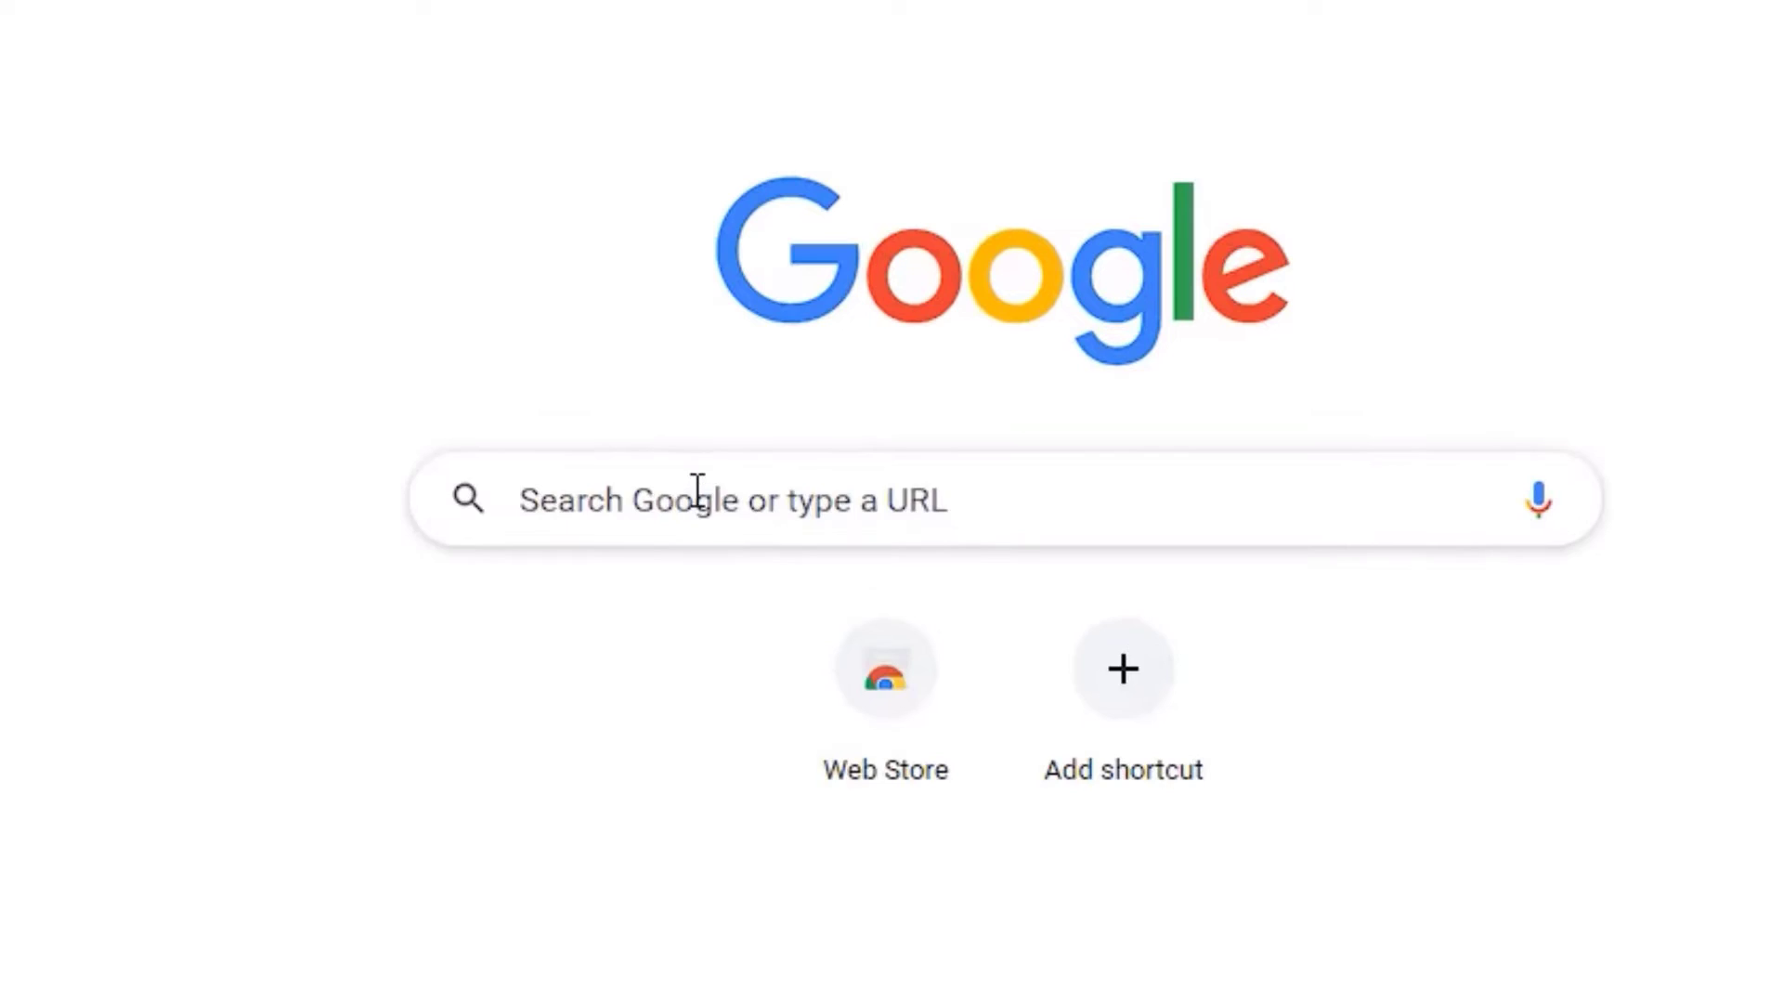
pyautogui.click(734, 436)
pyautogui.click(675, 615)
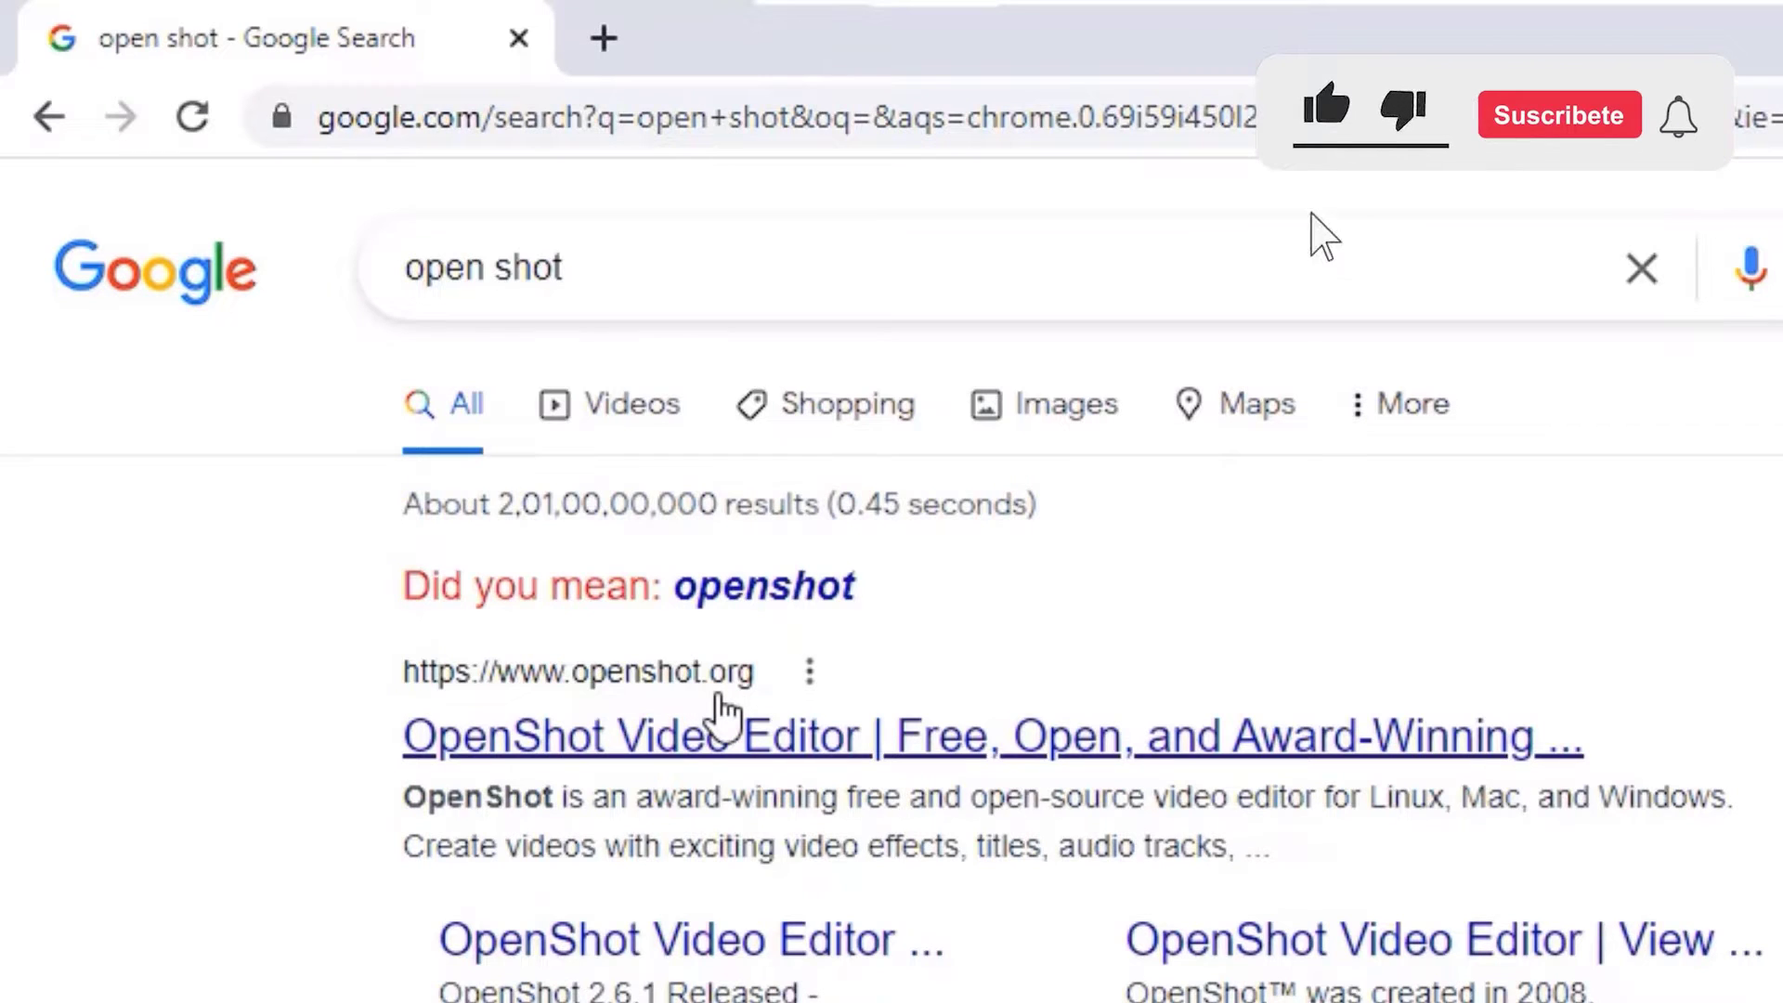
pyautogui.click(713, 739)
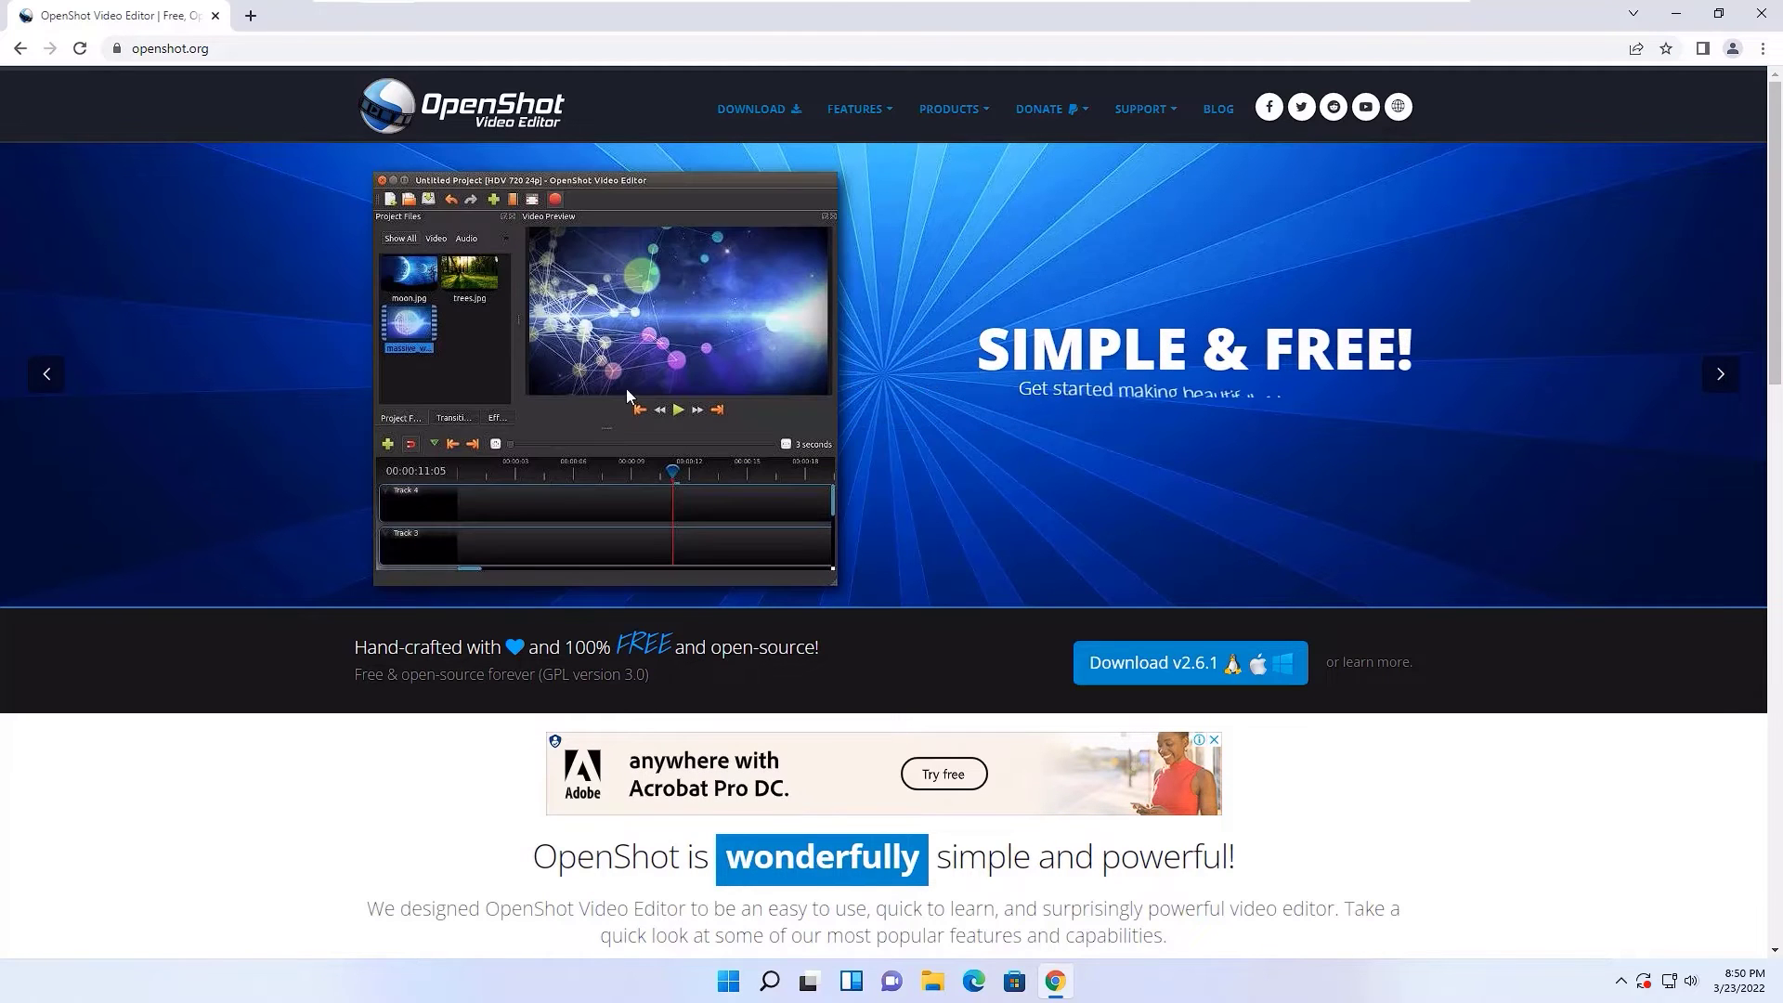
# Download the OpenShot v2.6.1 64-bit Windows installer and show it in its folder
pyautogui.click(1191, 681)
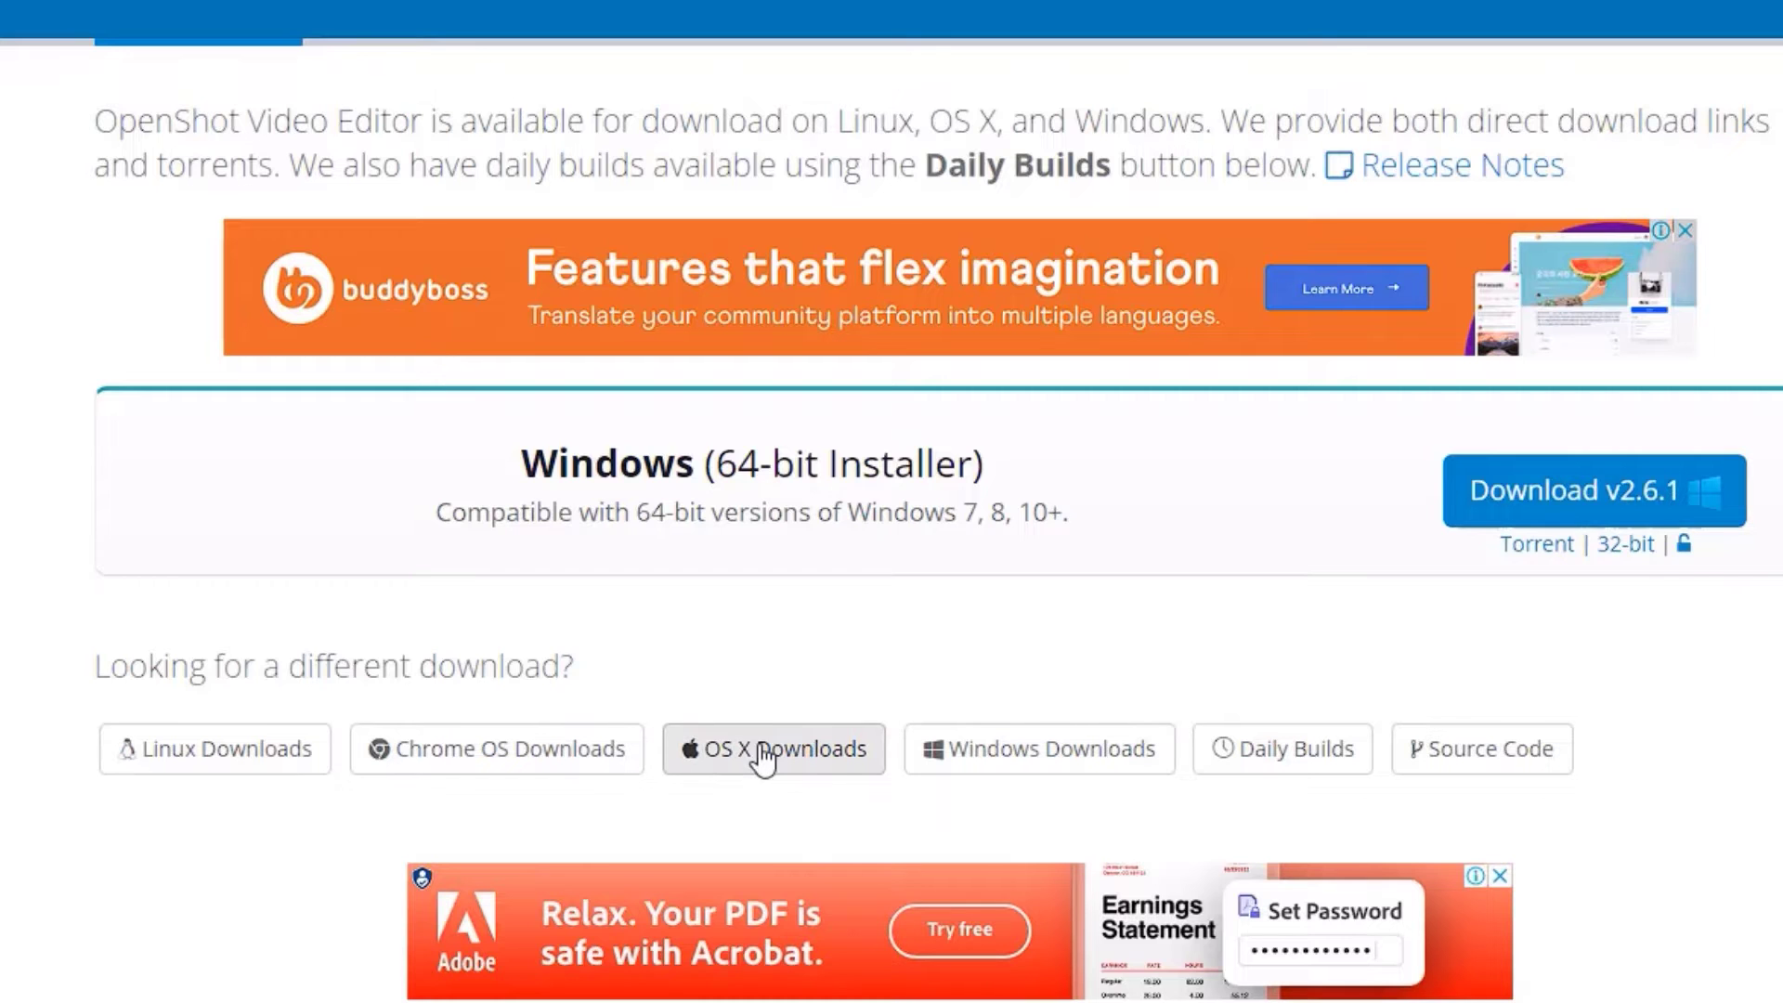
pyautogui.click(1581, 502)
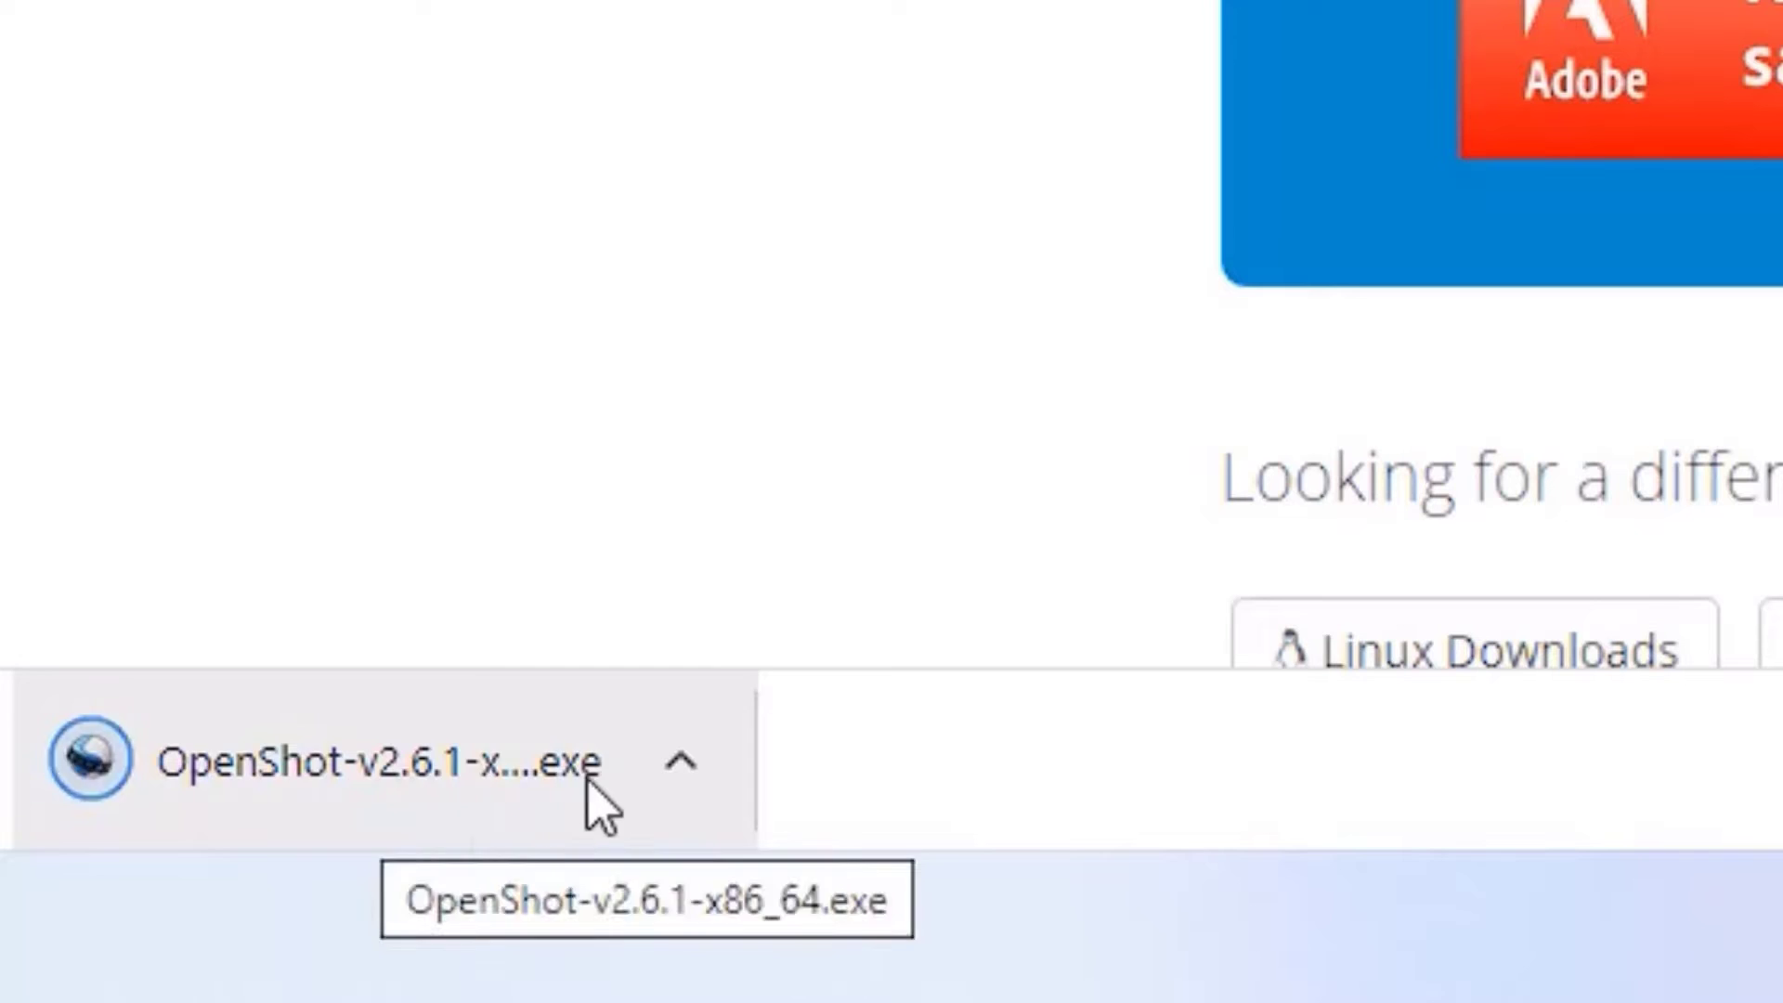
pyautogui.click(687, 771)
pyautogui.click(860, 526)
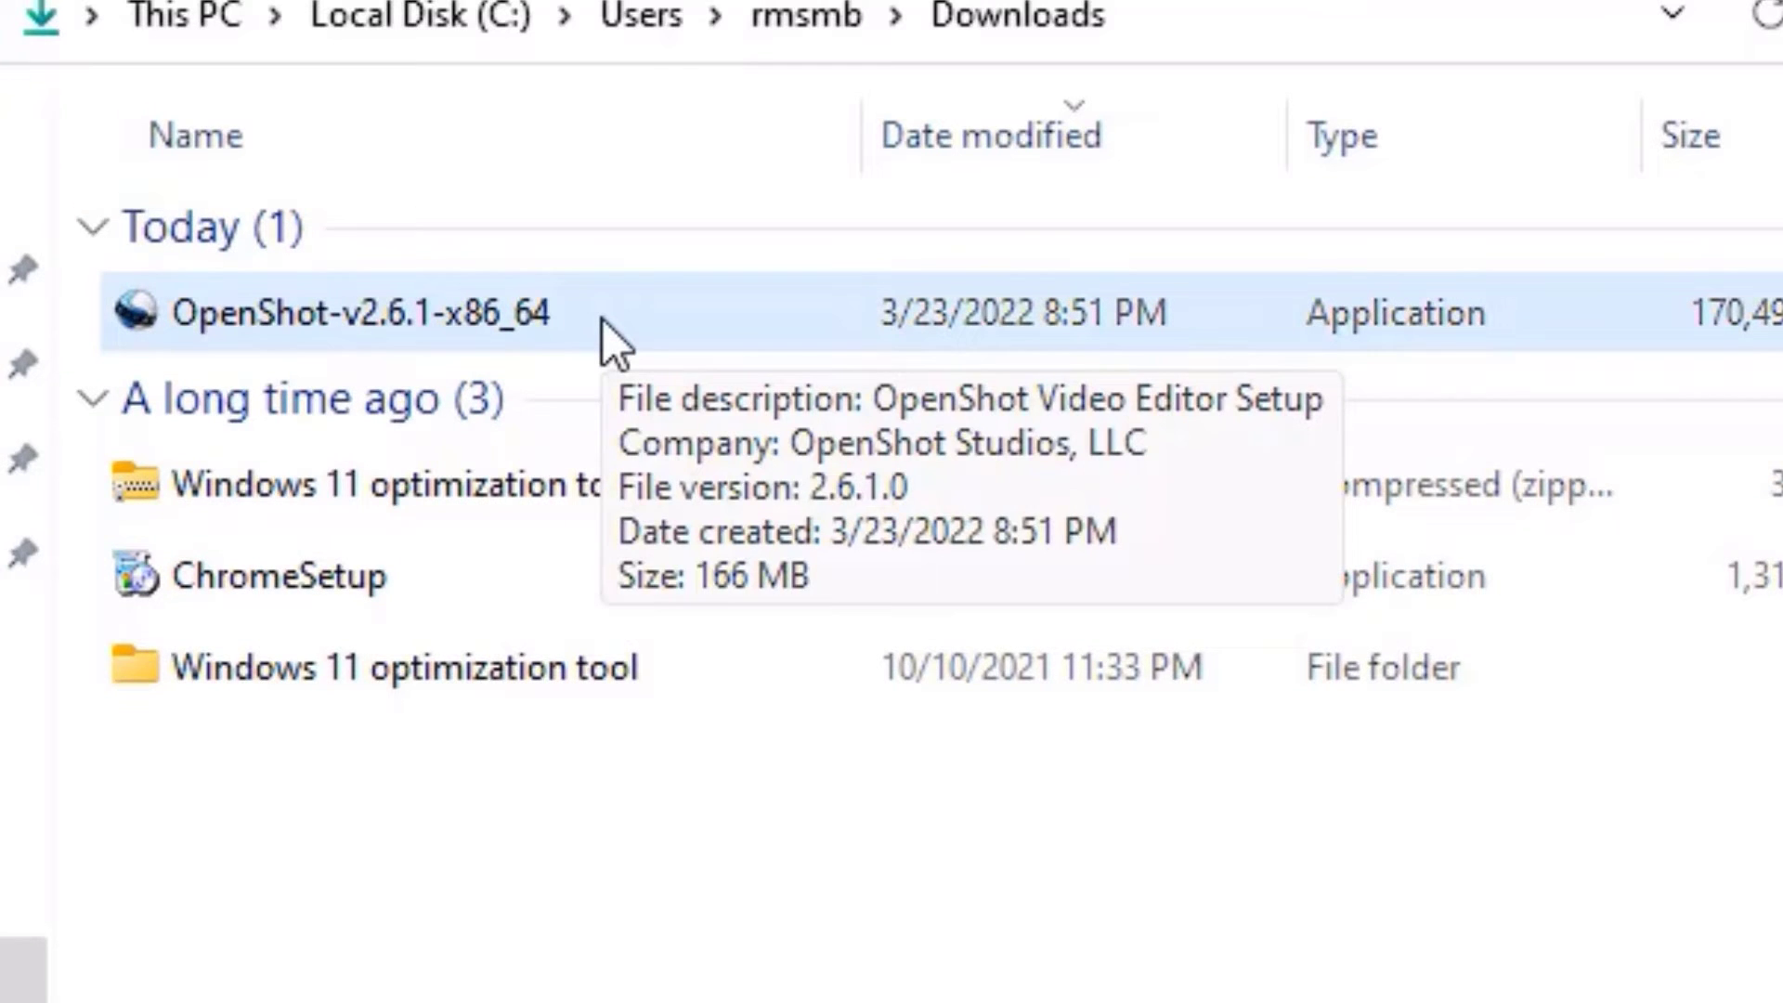
# Run OpenShot-v2.6.1-x86_64 from the Downloads folder
pyautogui.doubleClick(604, 320)
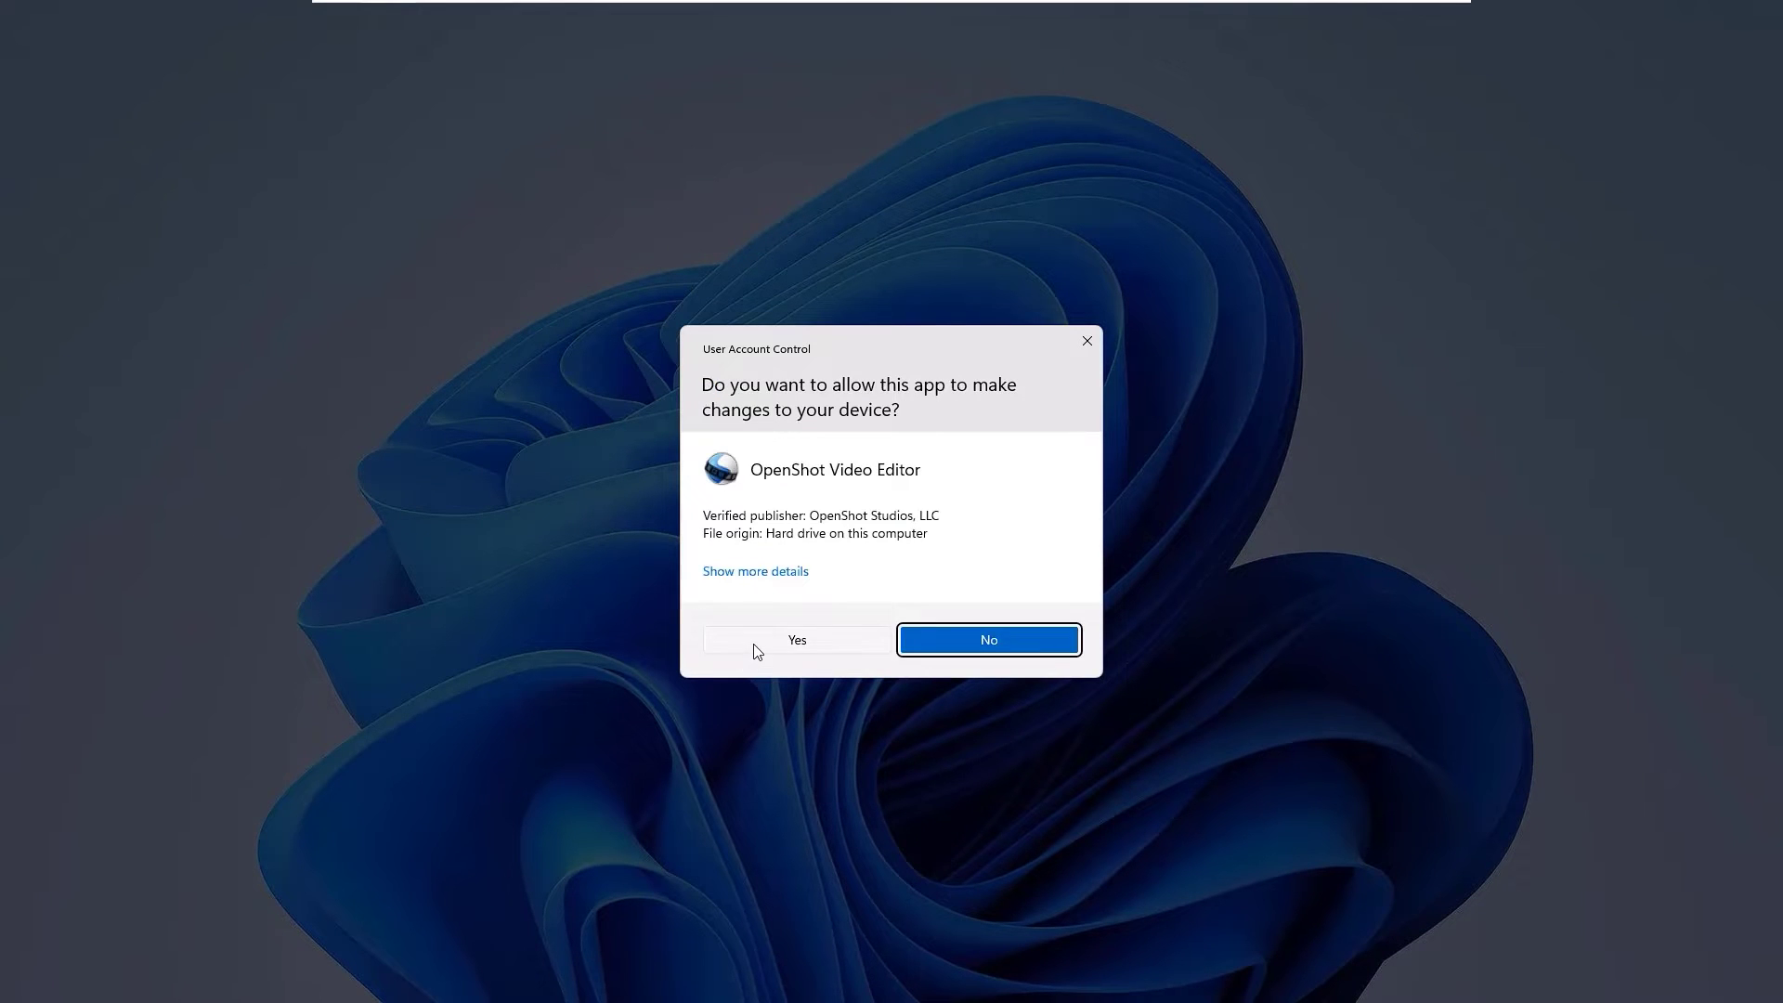
# Allow the installer, choose English as the setup language and accept the licence
pyautogui.click(756, 646)
pyautogui.click(907, 498)
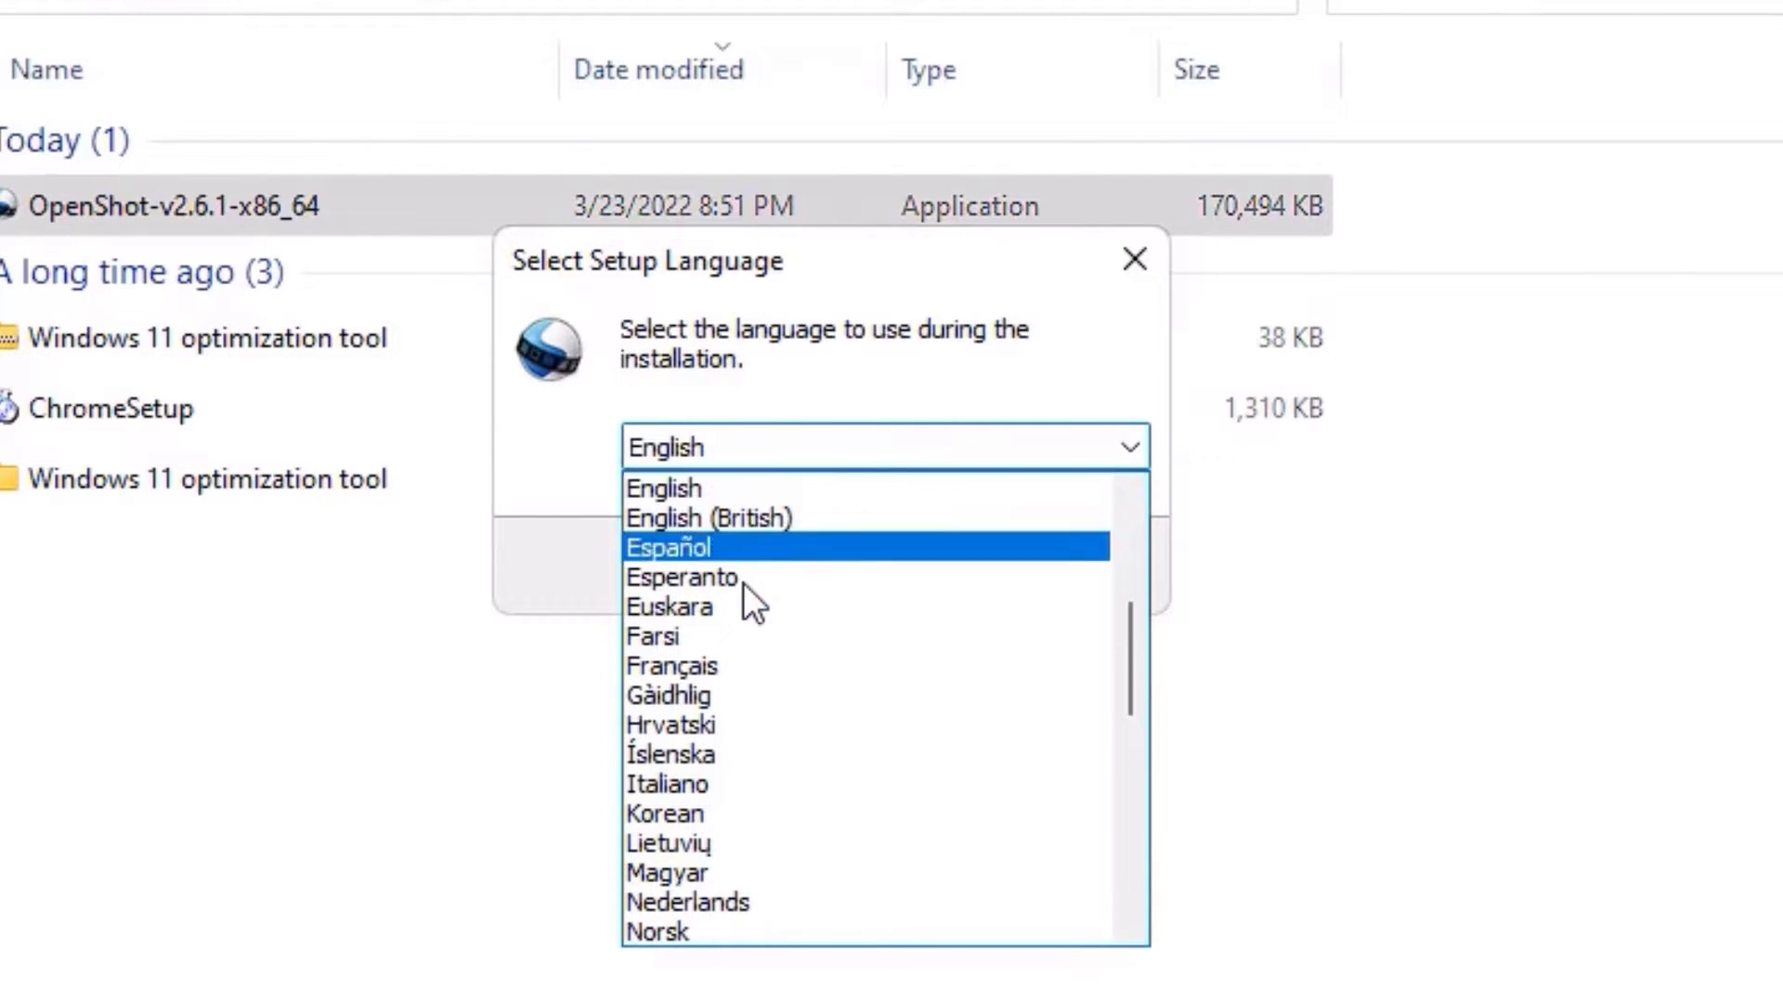
pyautogui.click(702, 492)
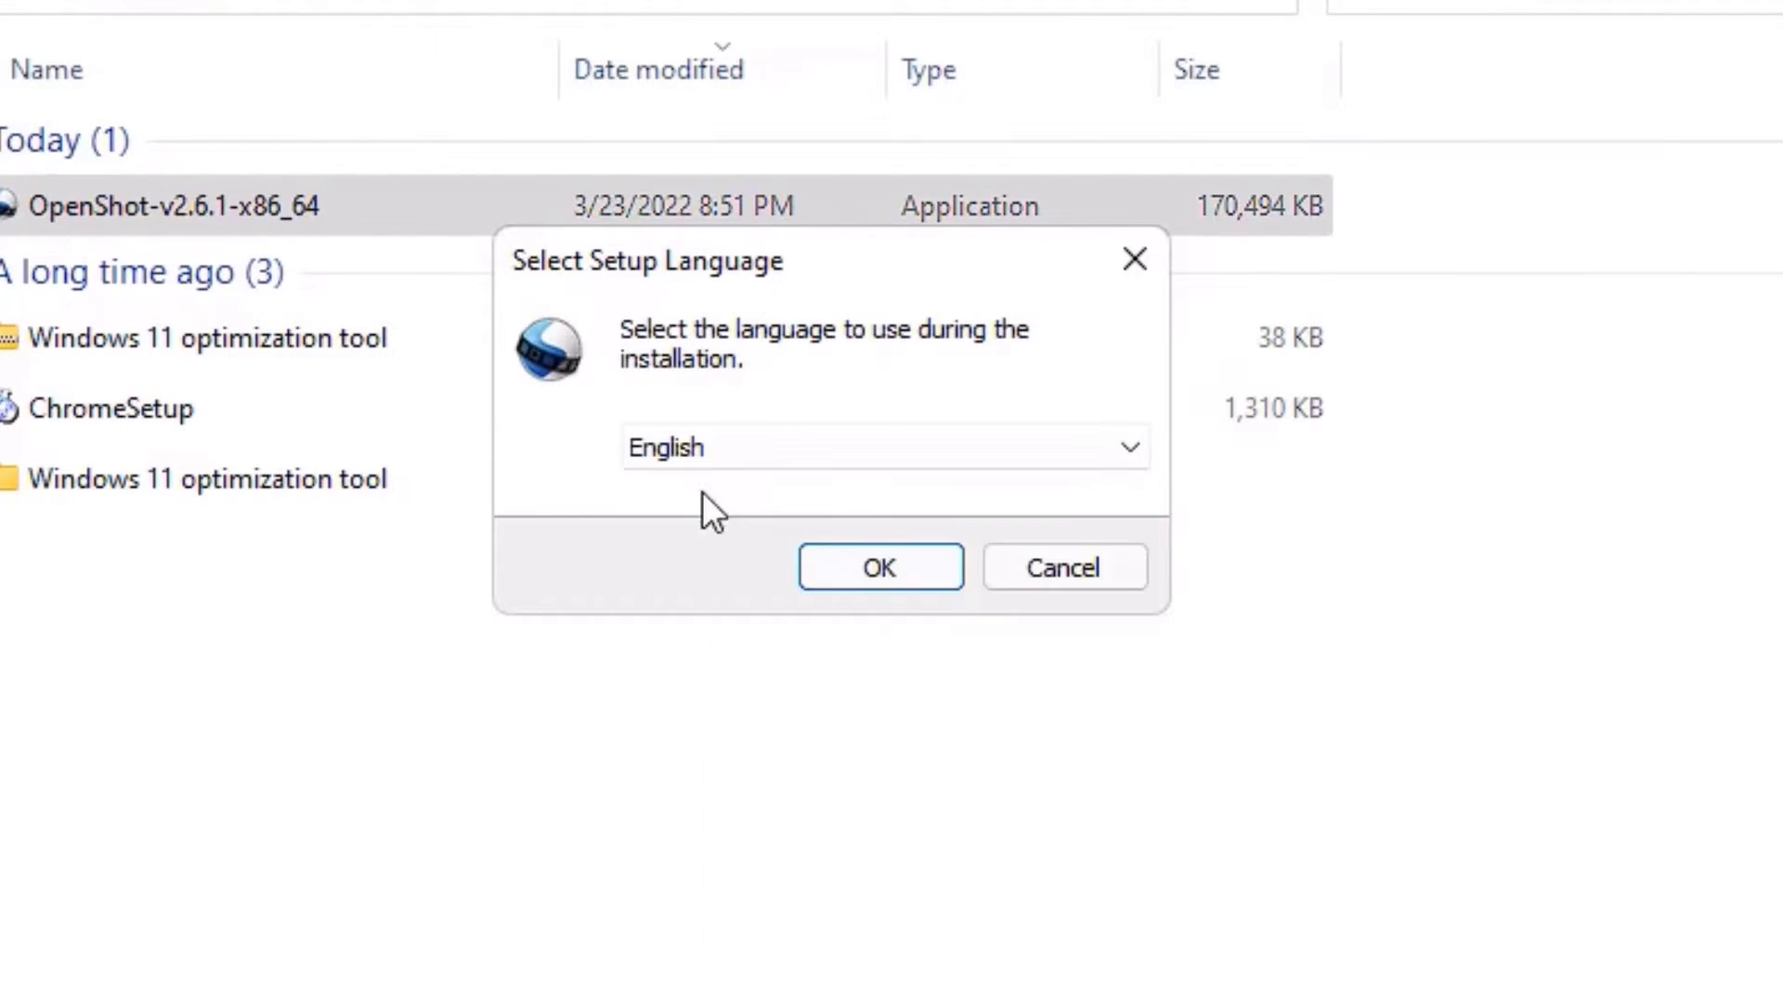
pyautogui.click(860, 568)
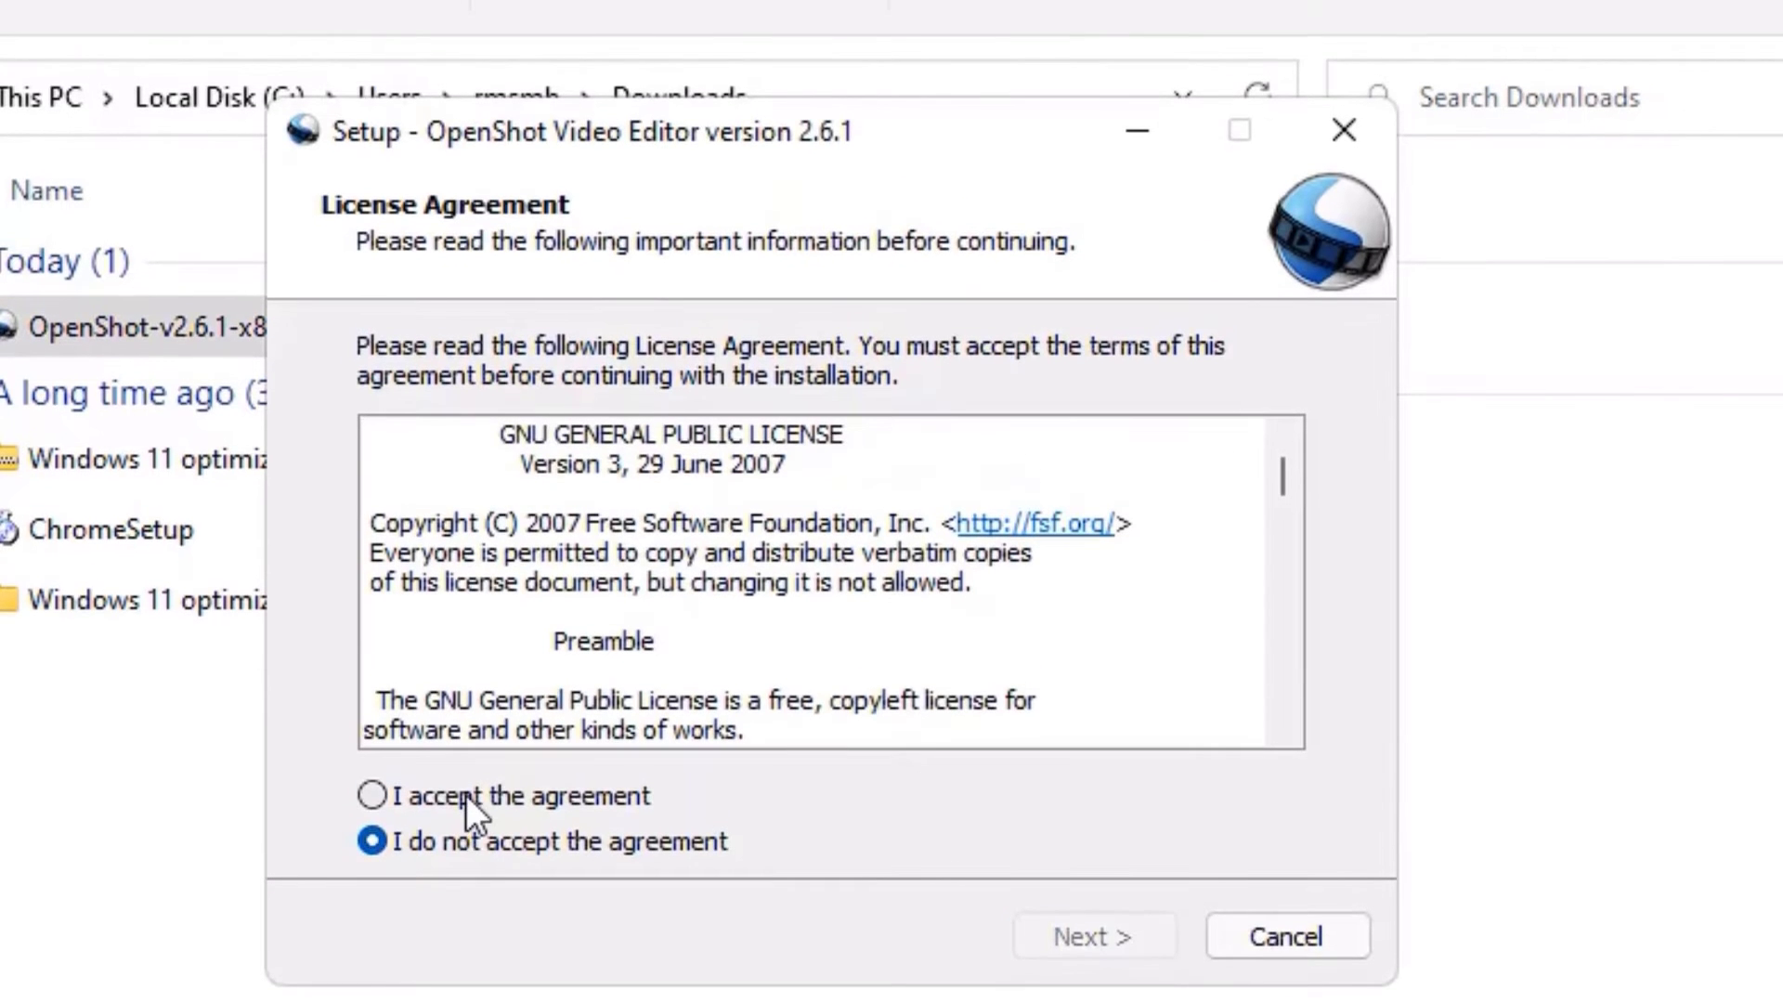
pyautogui.click(466, 794)
# Keep the default Program Files folder and additional tasks, and start installing
pyautogui.click(1135, 935)
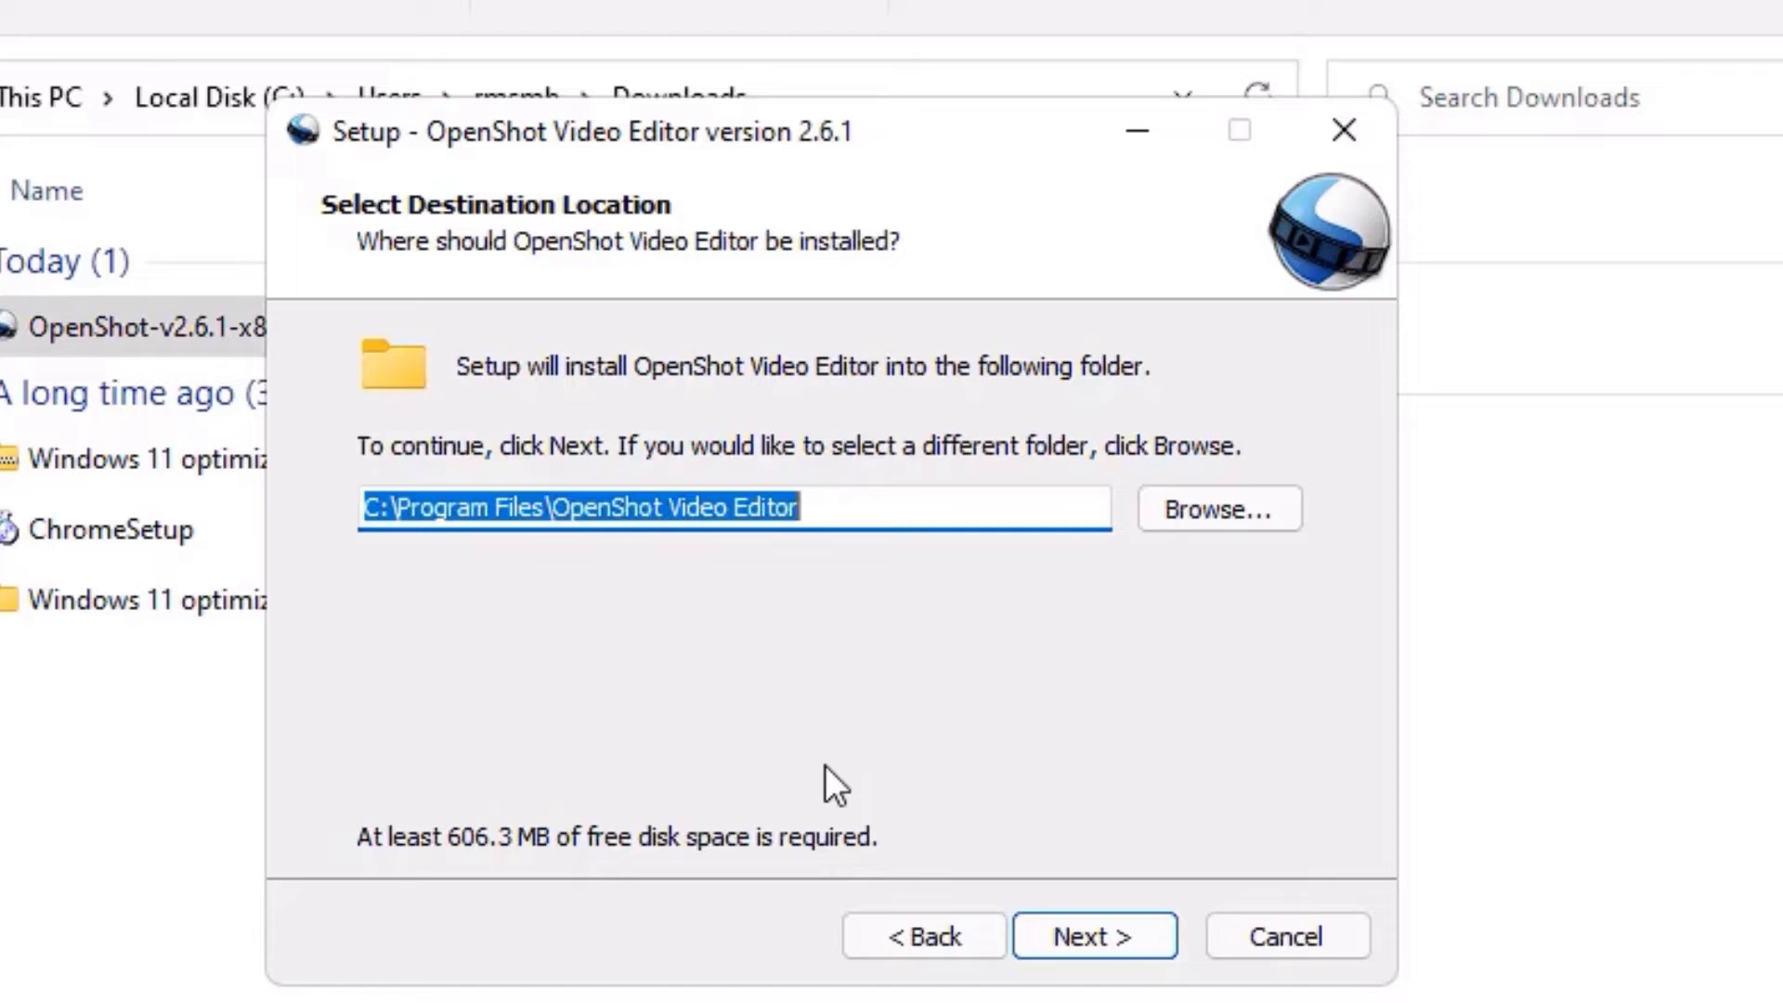
pyautogui.click(1219, 528)
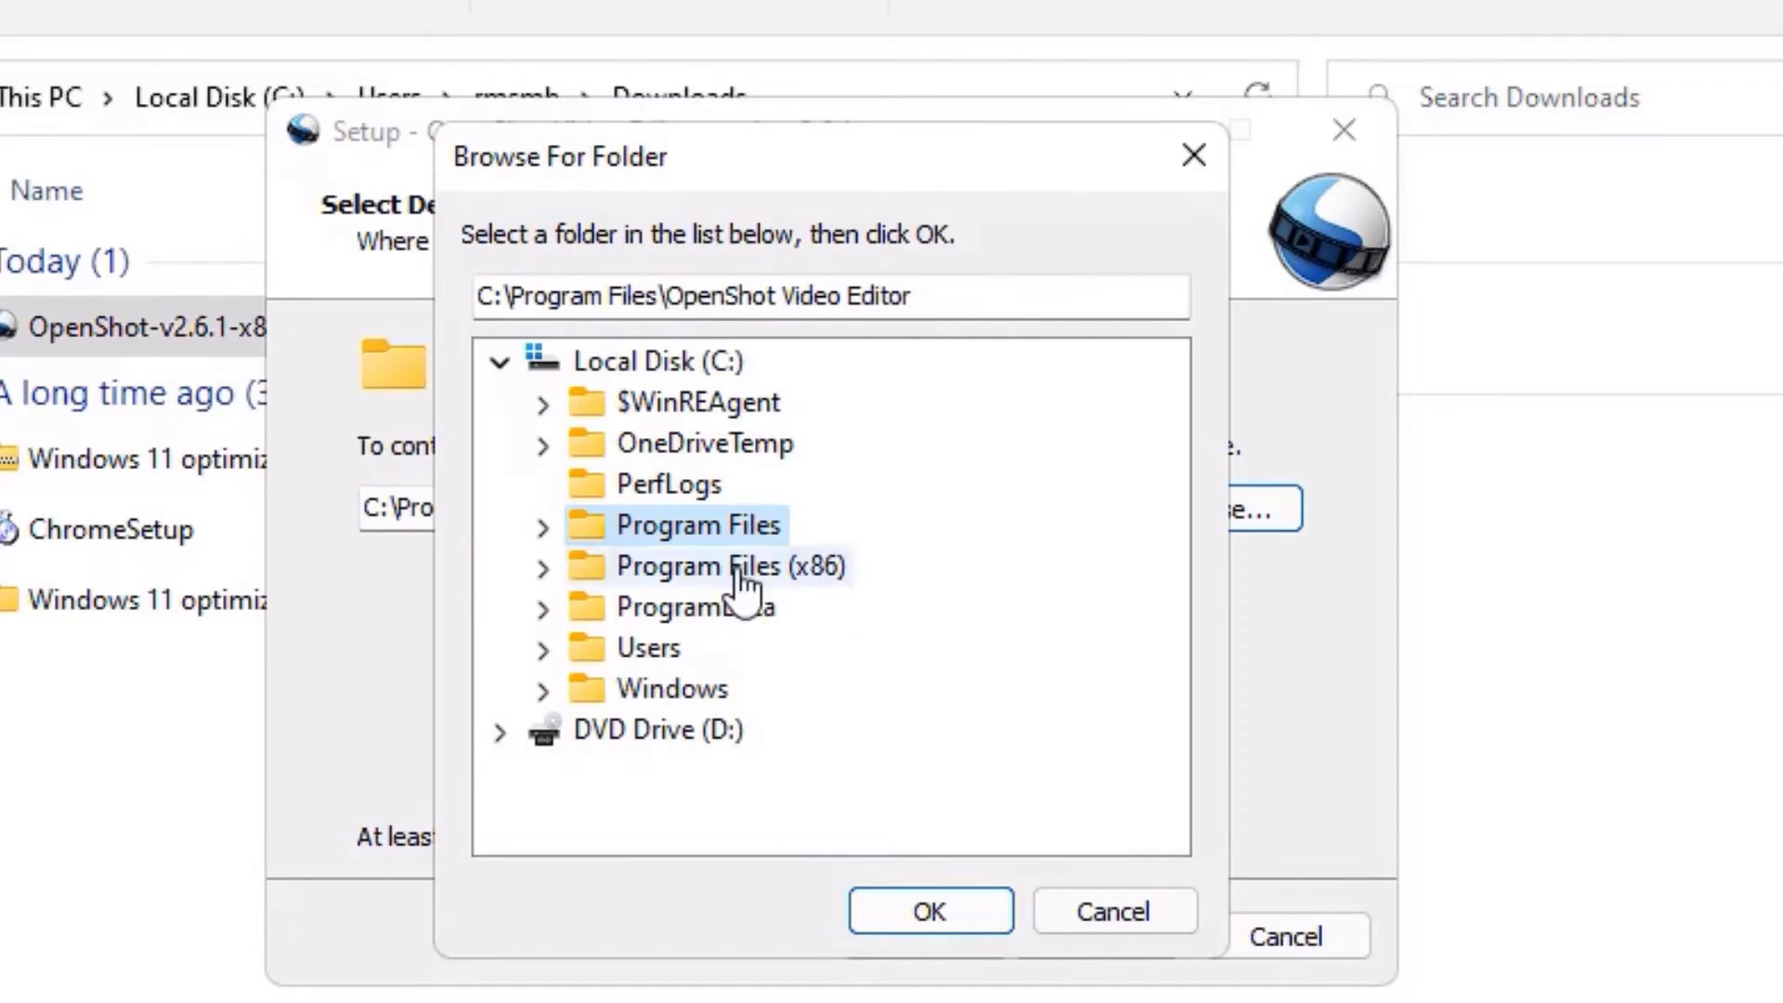
pyautogui.click(1113, 912)
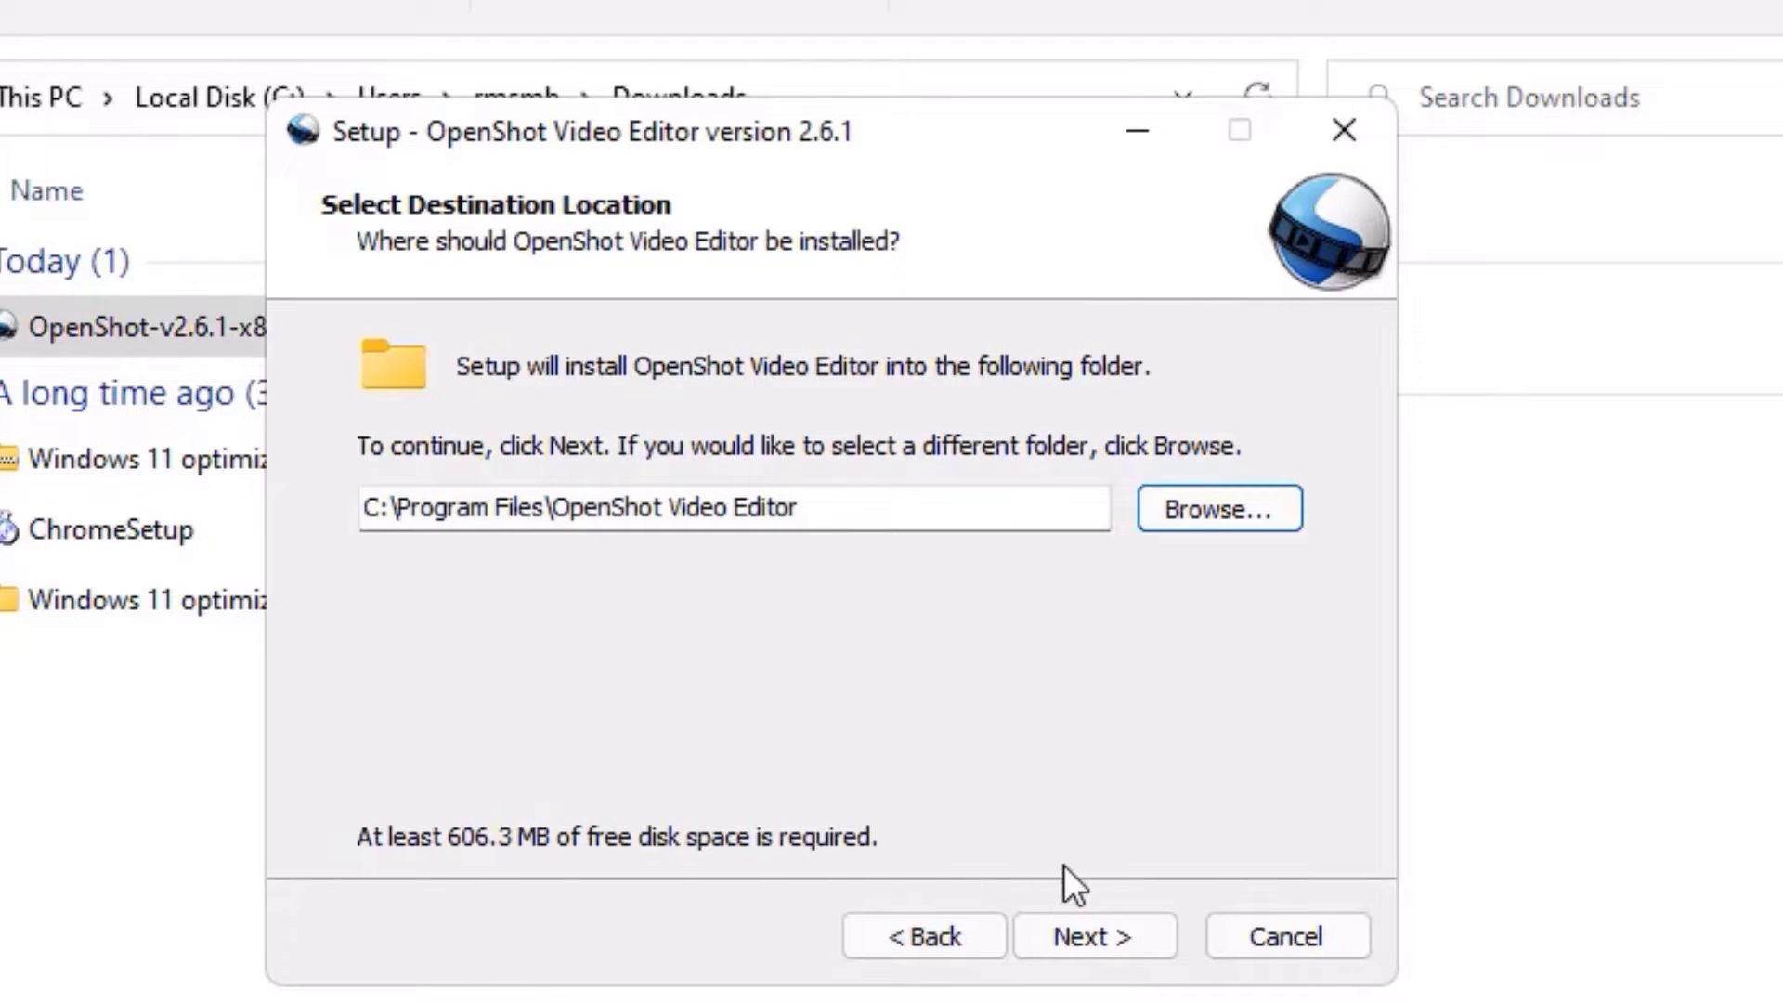
pyautogui.click(1094, 929)
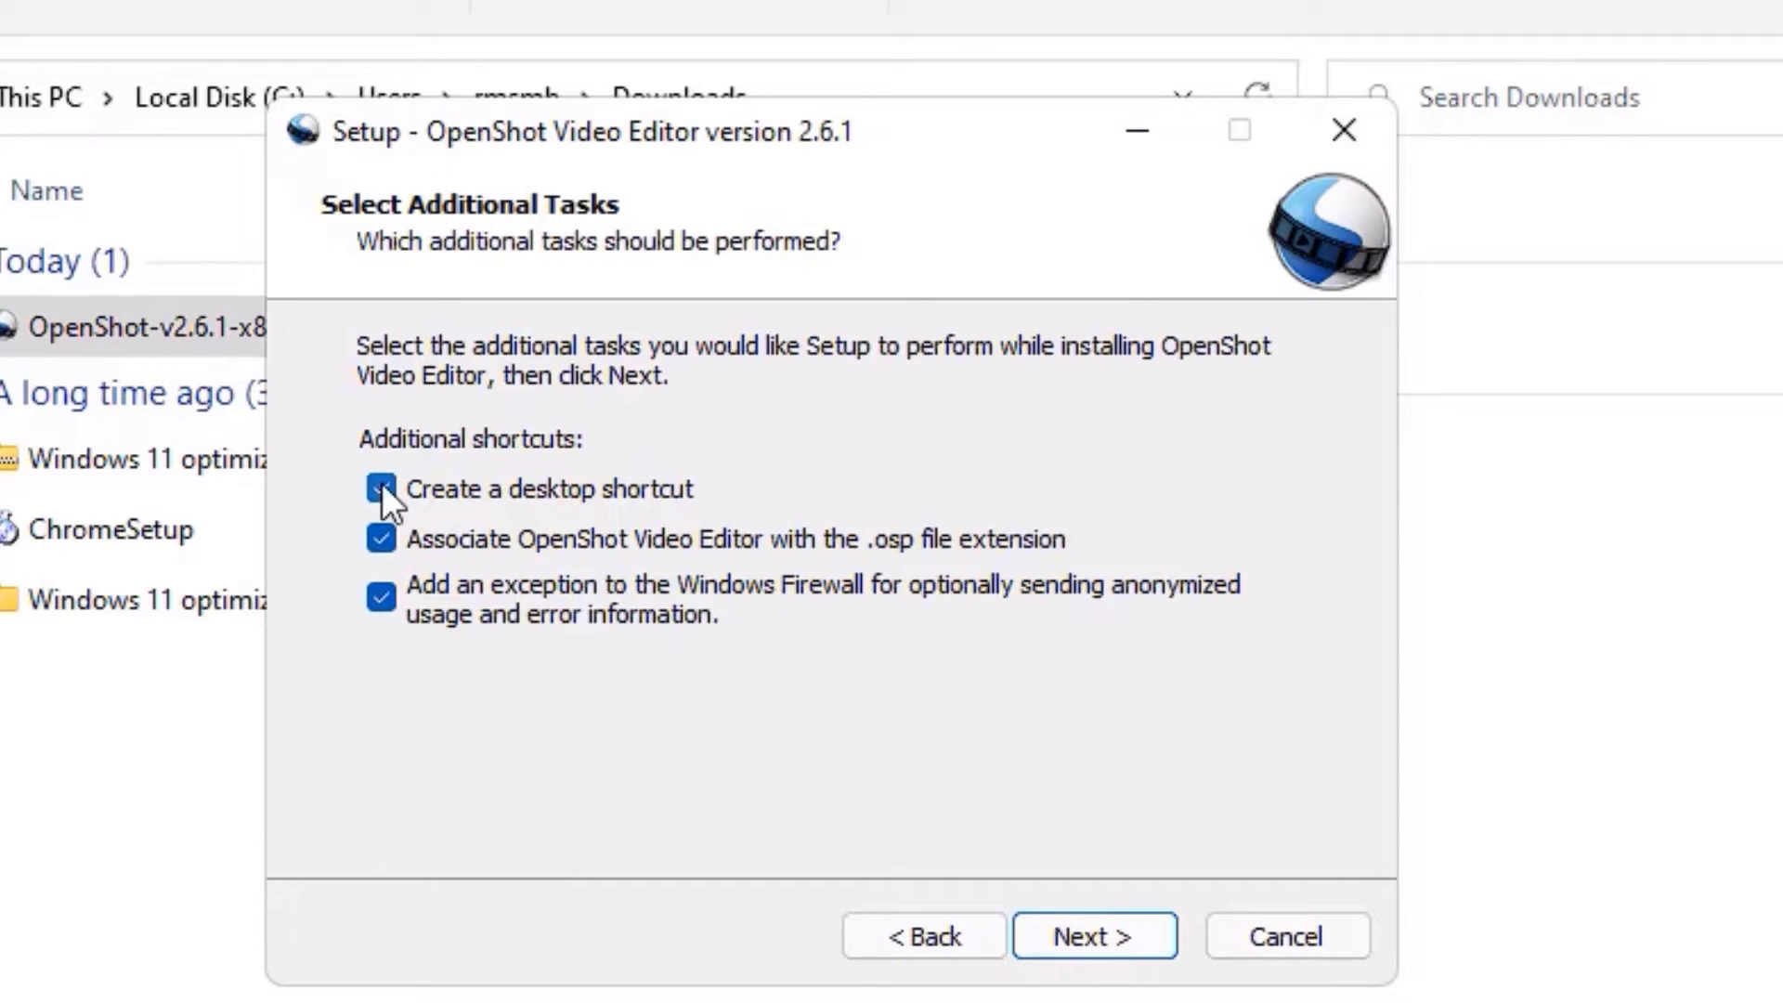
pyautogui.click(1094, 940)
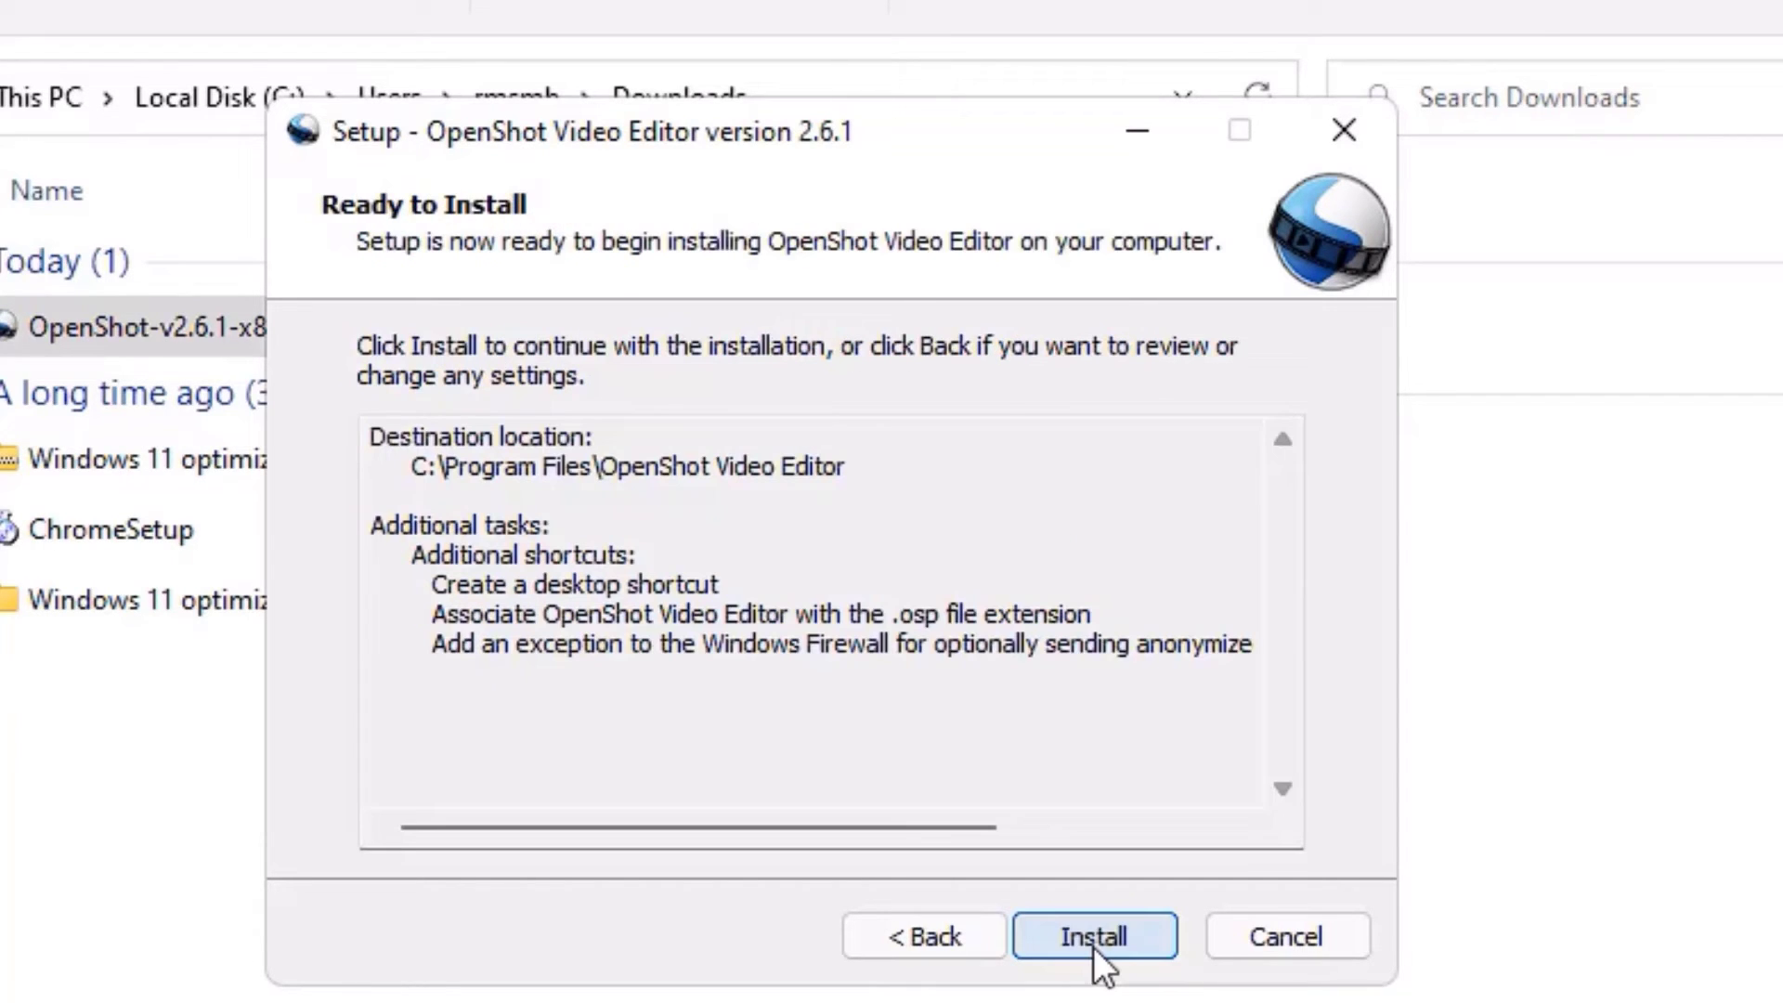
pyautogui.click(1094, 940)
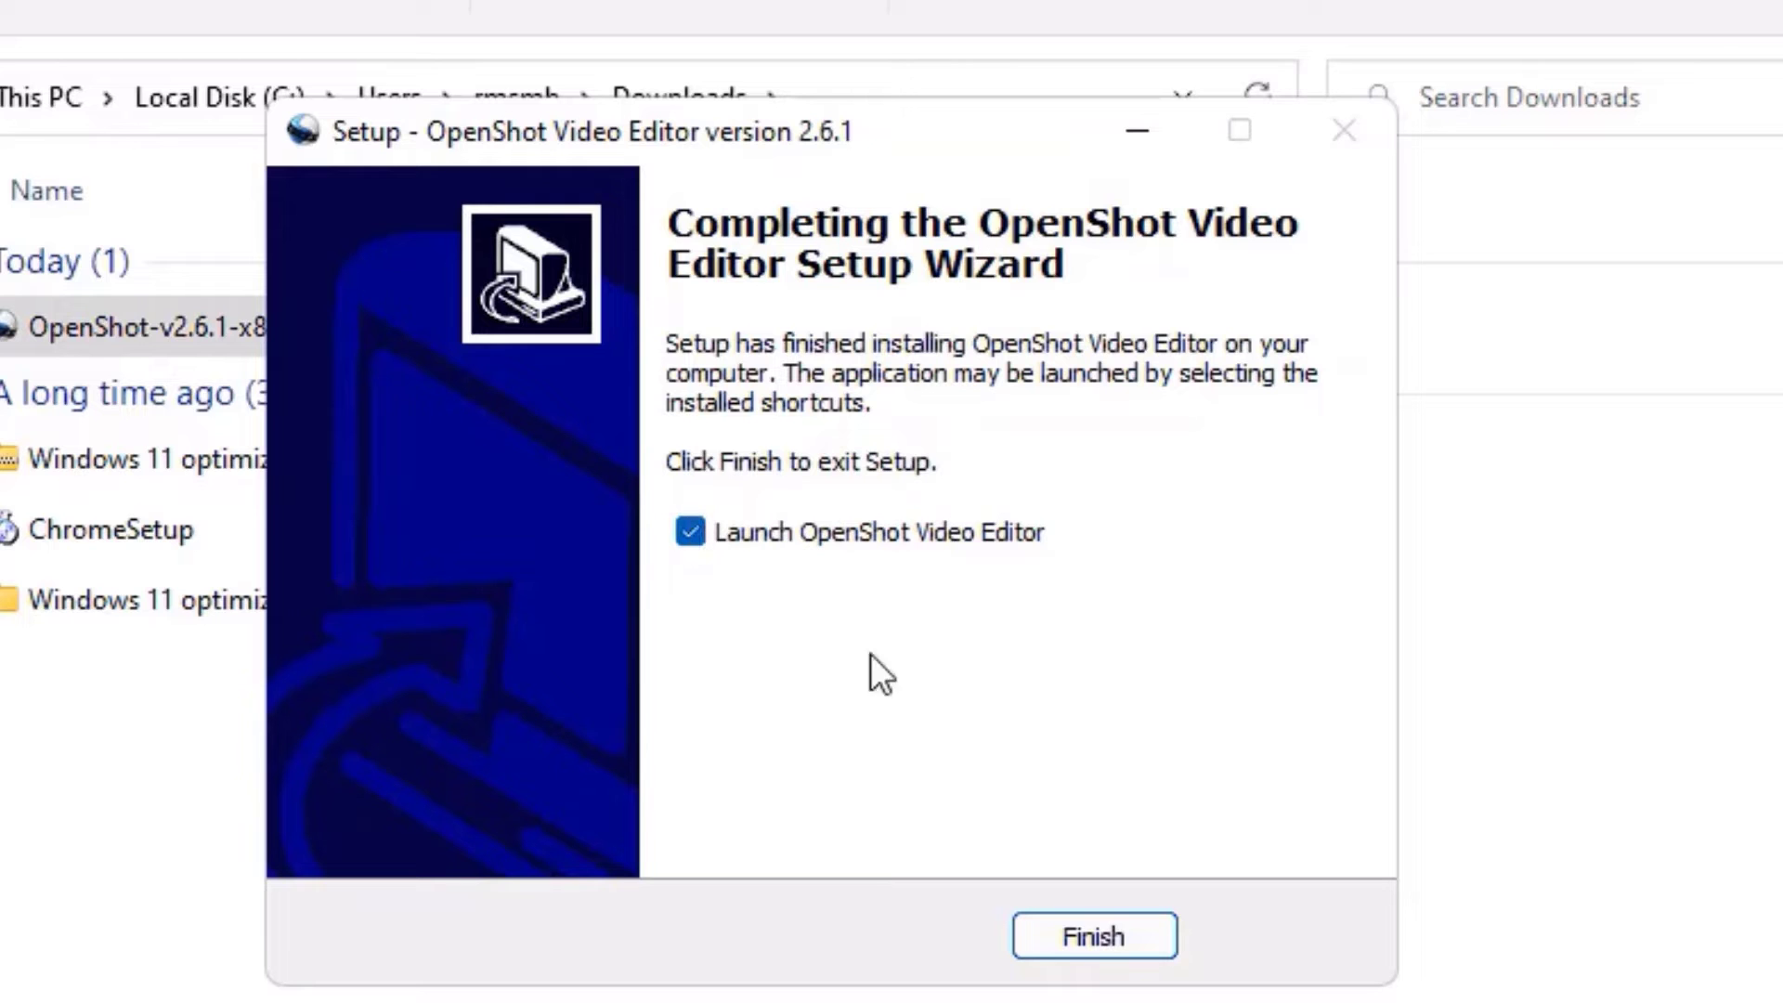
# Finish setup without auto-launch, then start OpenShot Video Editor from Windows search ('open sh')
pyautogui.click(690, 532)
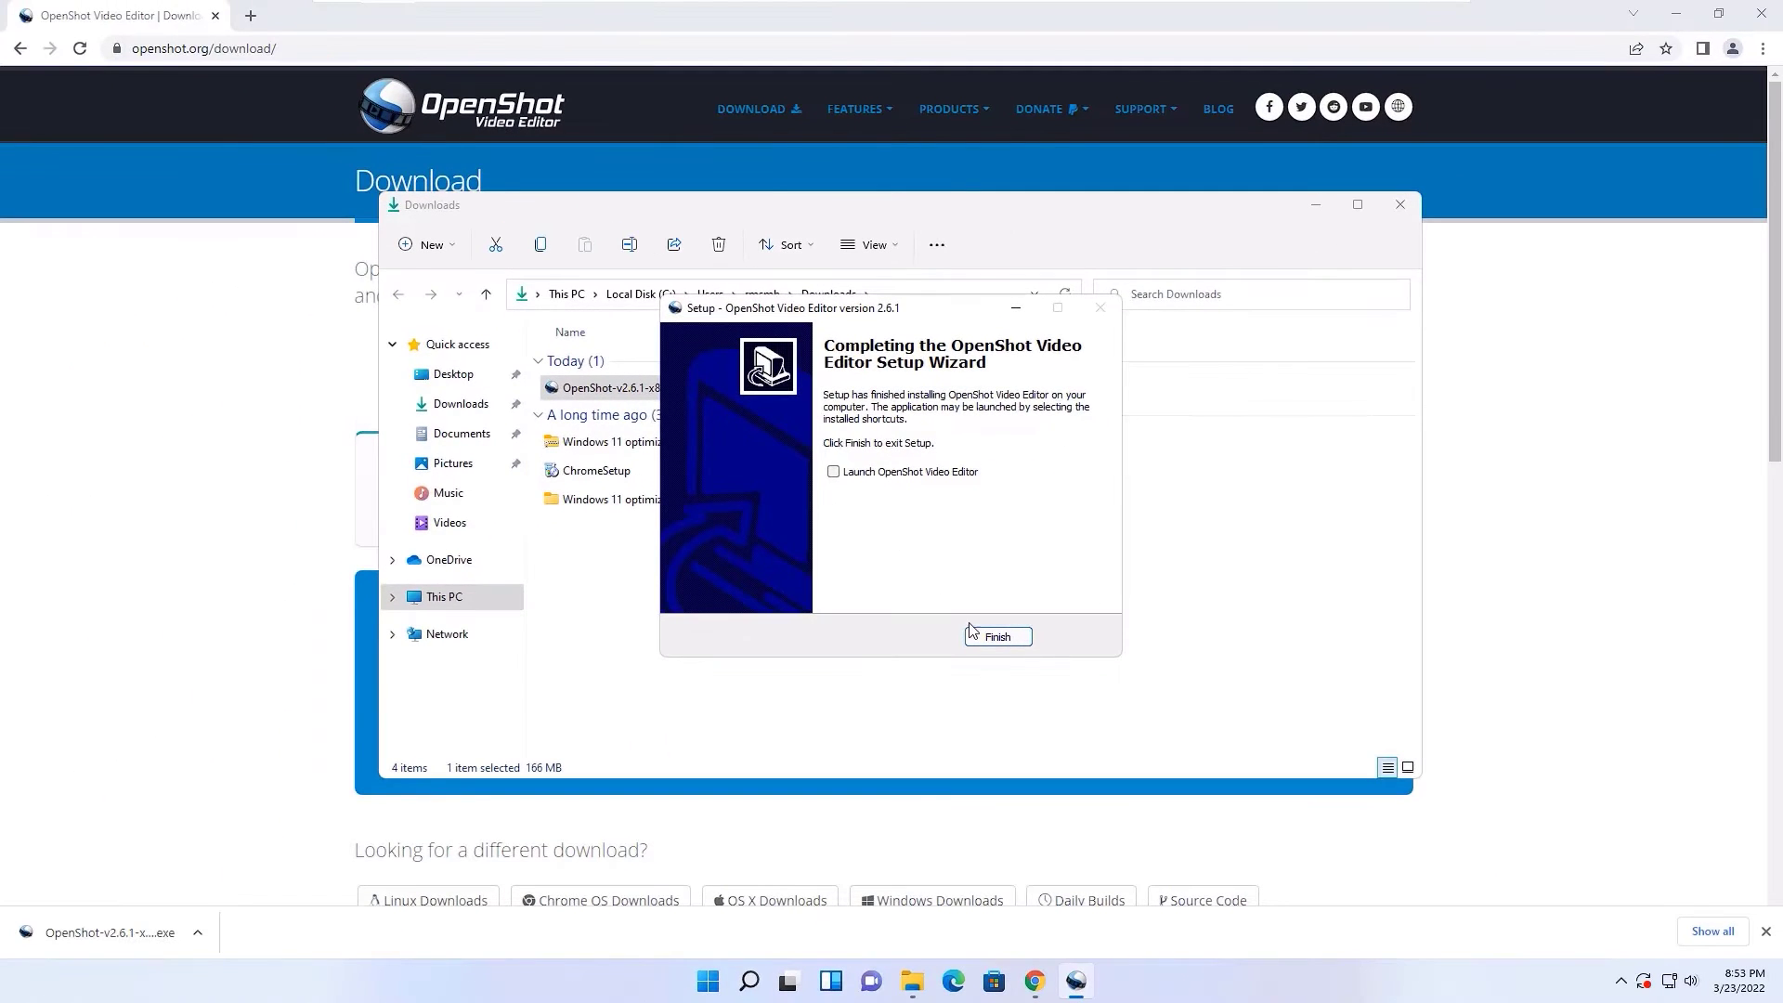
pyautogui.click(984, 637)
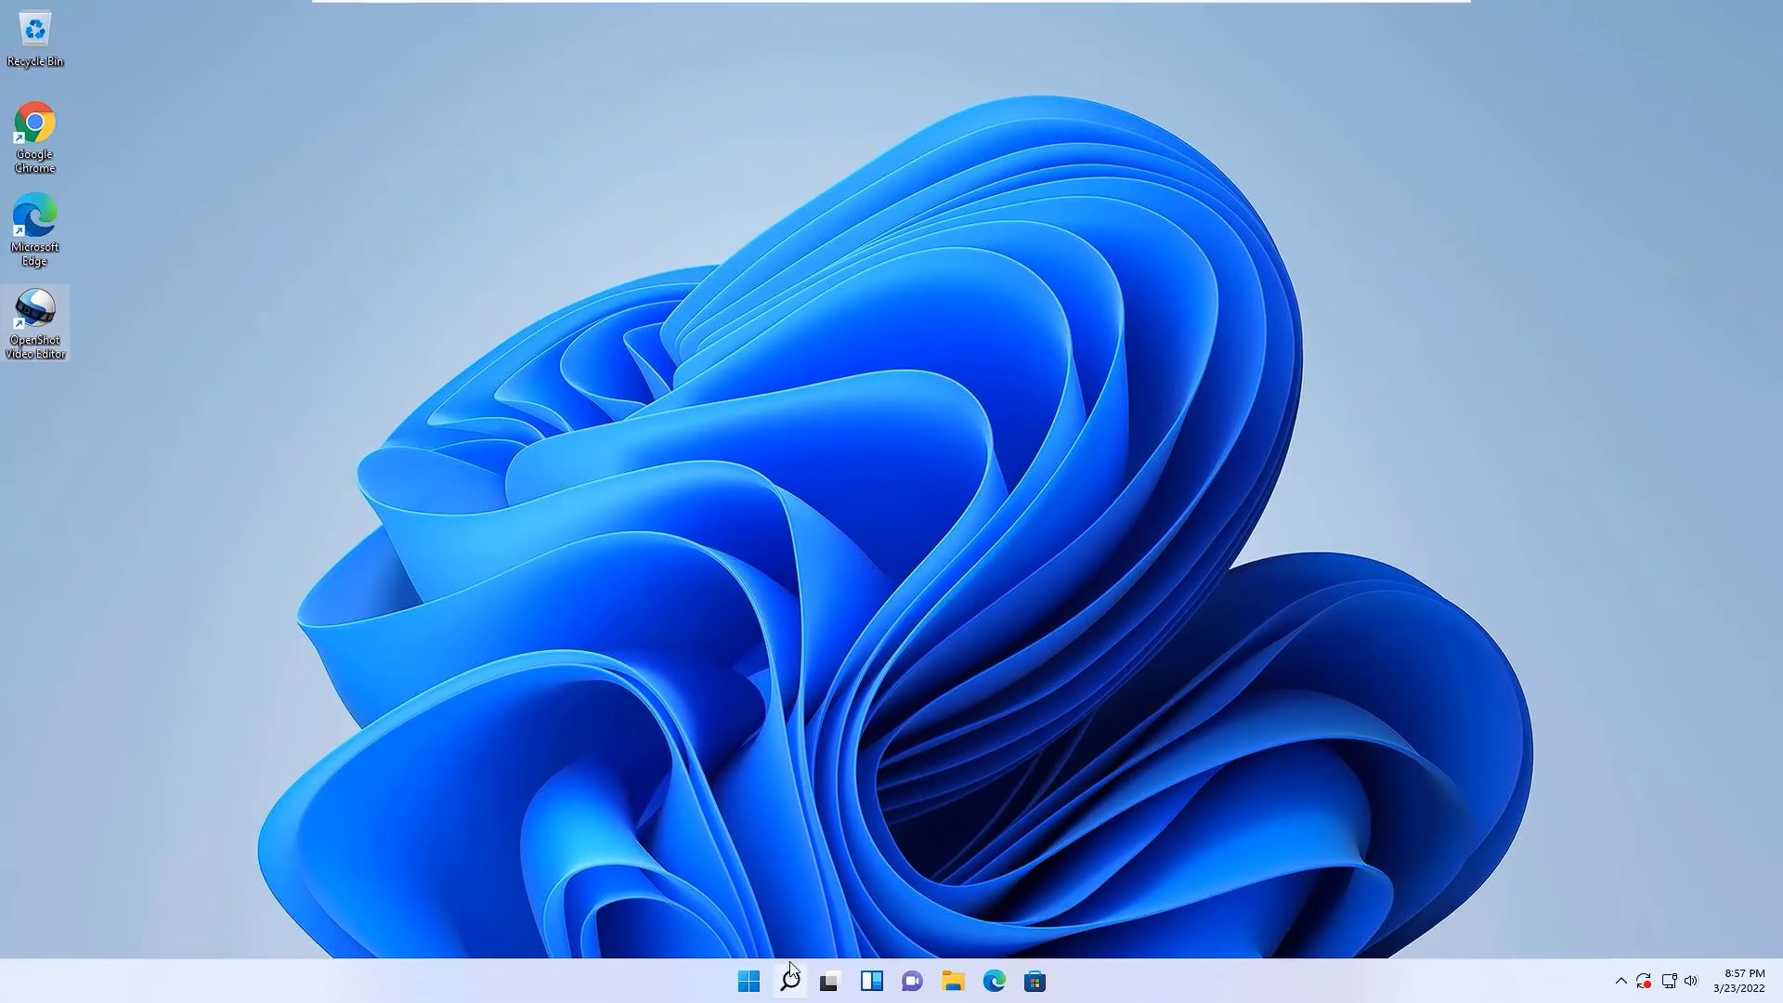
pyautogui.click(791, 977)
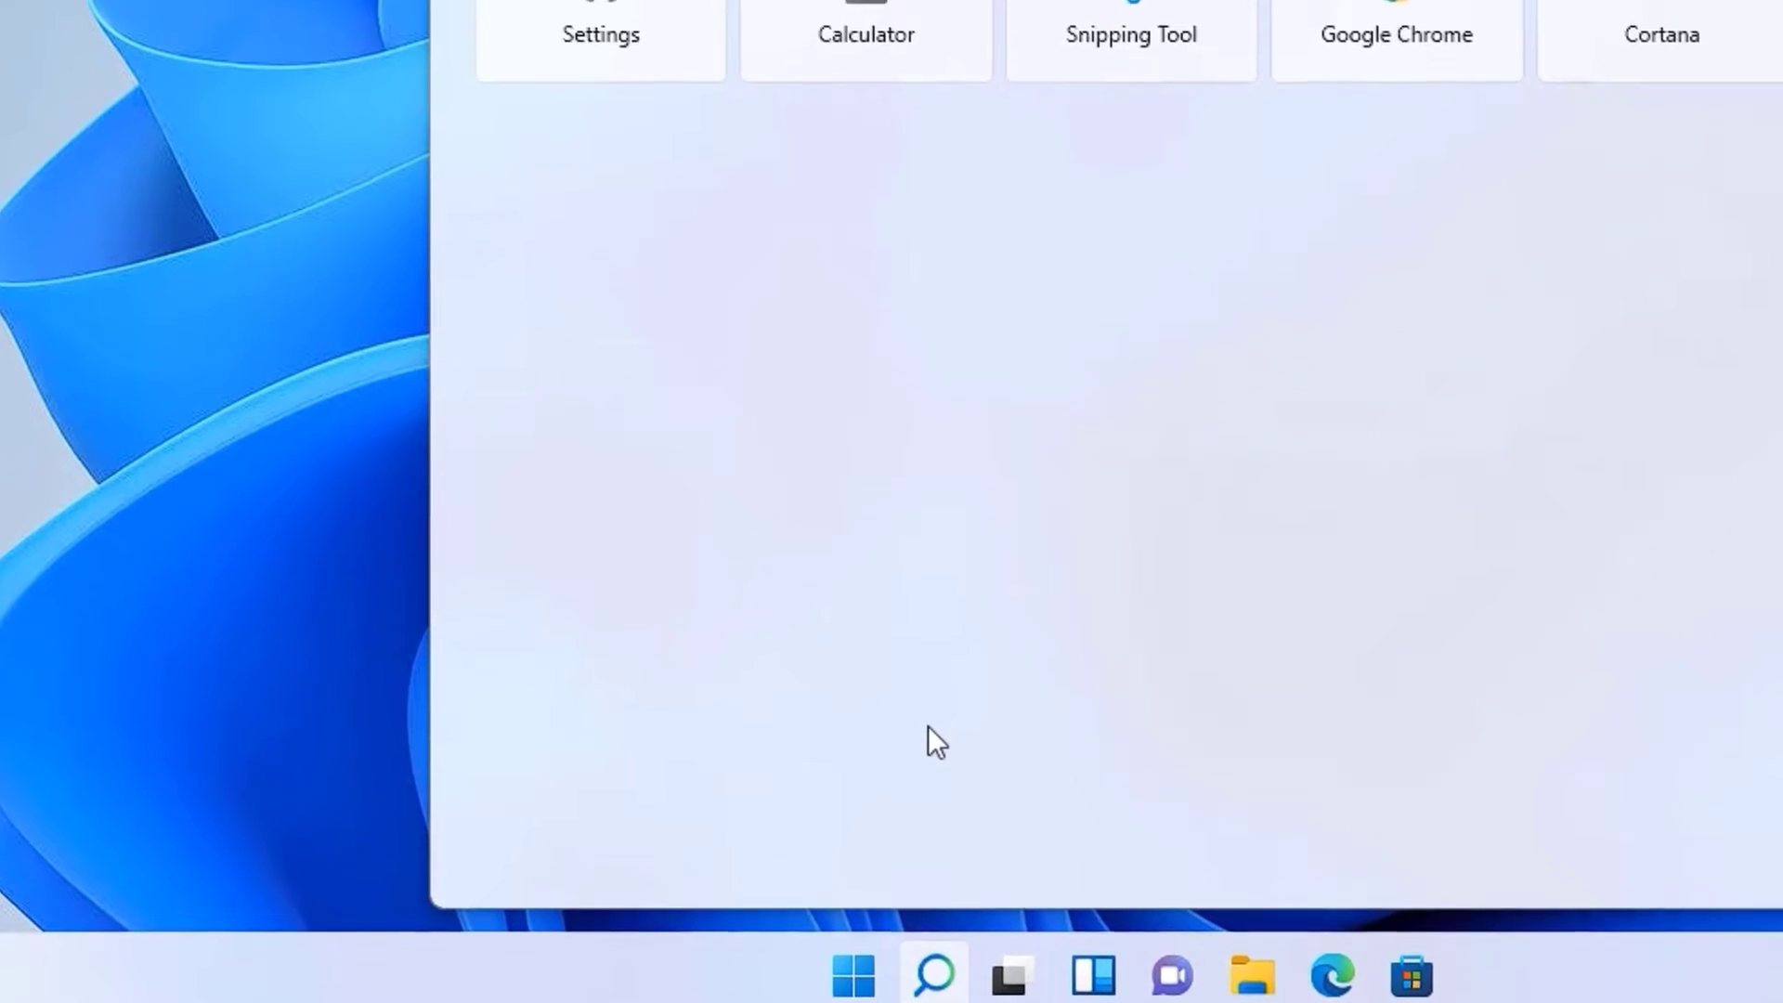
pyautogui.write('open sh')
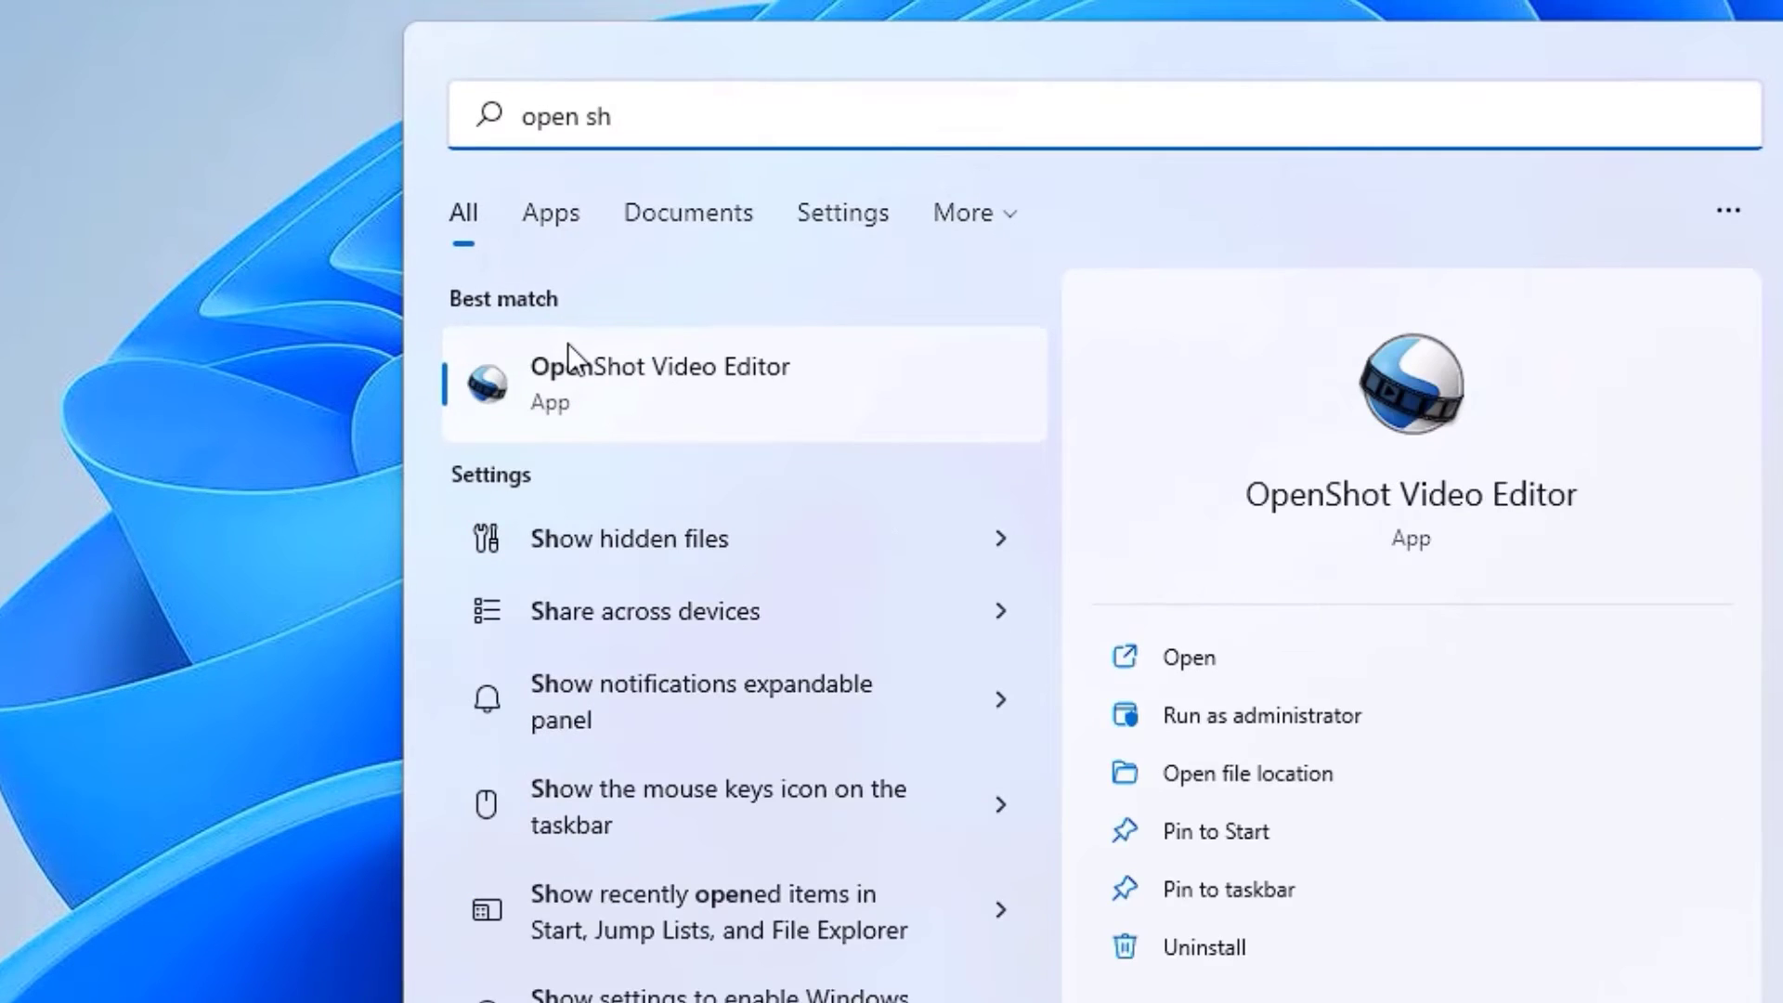
pyautogui.click(568, 345)
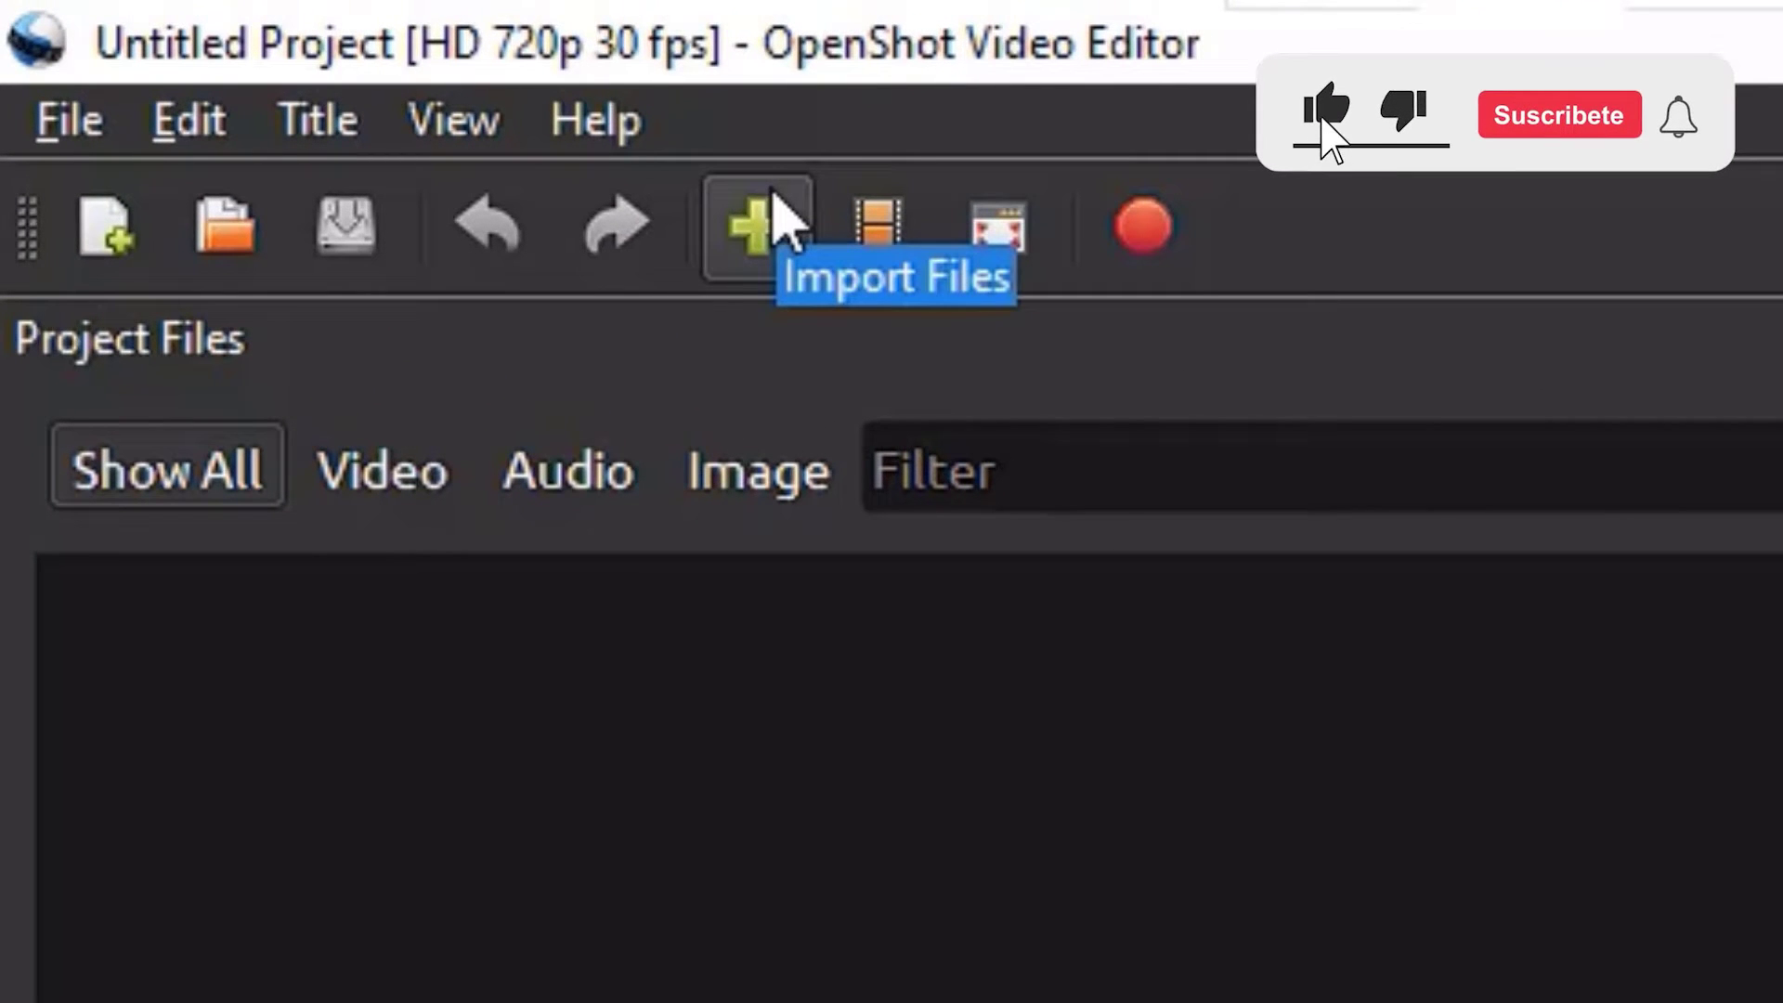
# Import the three Nature MP4 clips from the Downloads folder
pyautogui.click(780, 220)
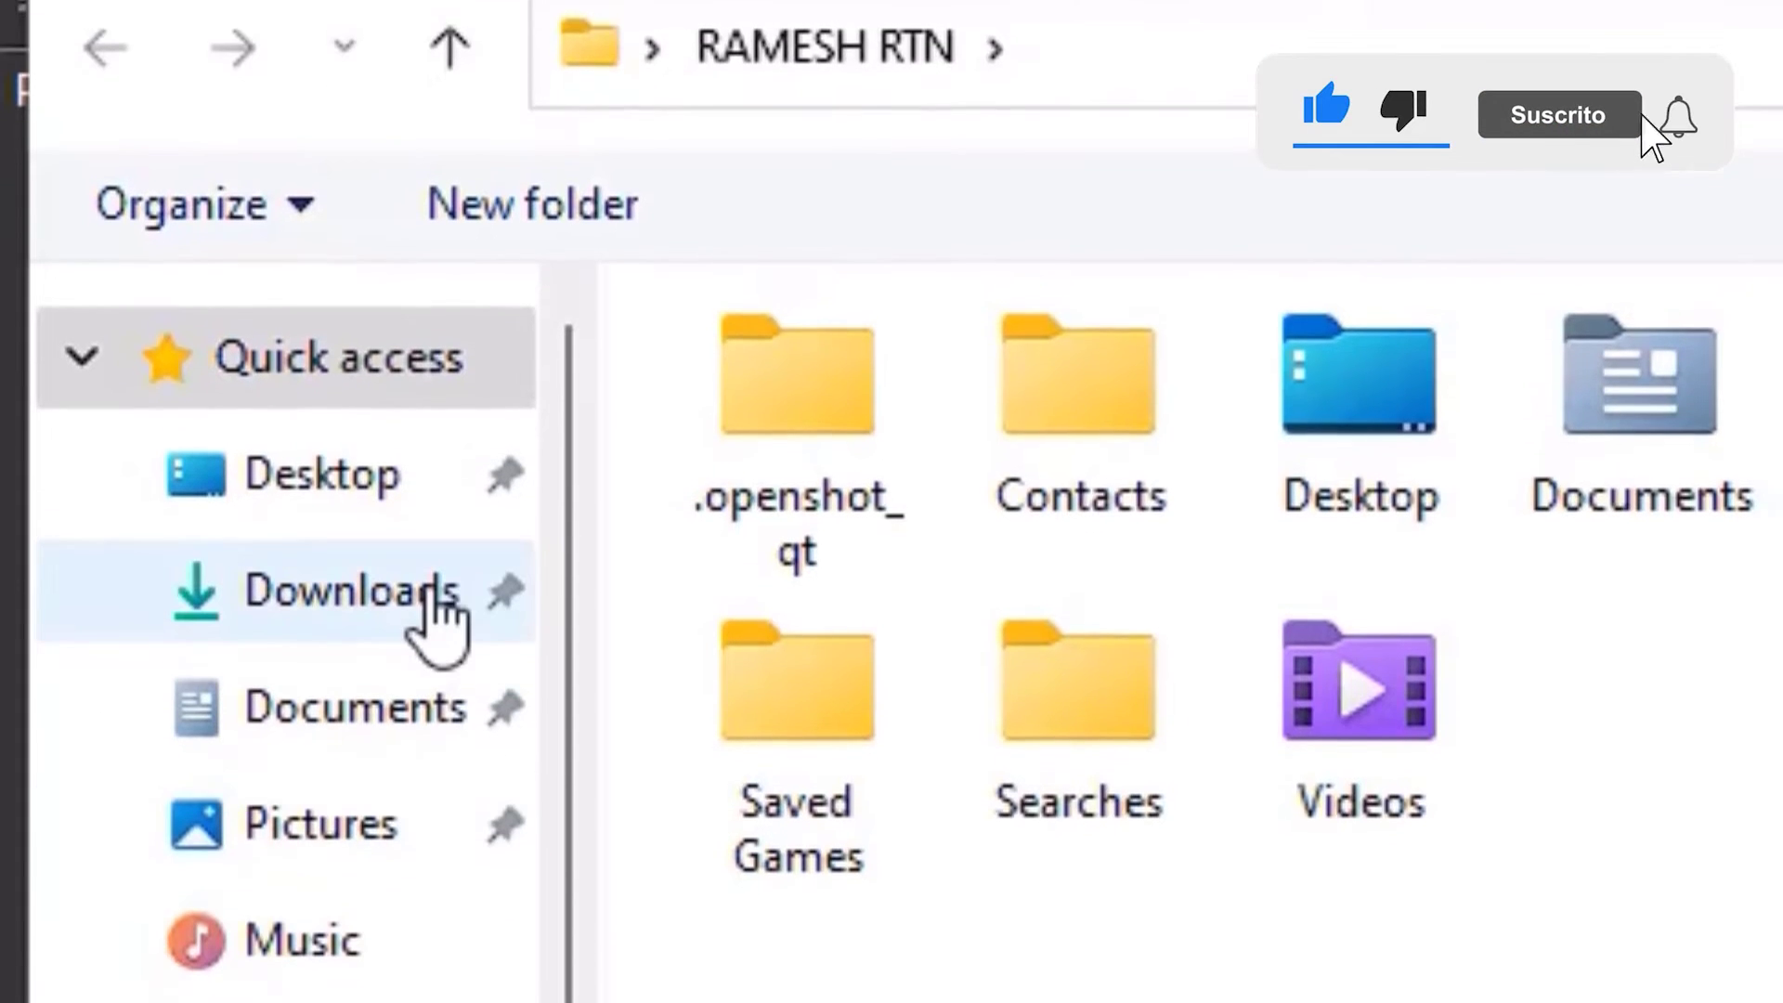
pyautogui.click(430, 602)
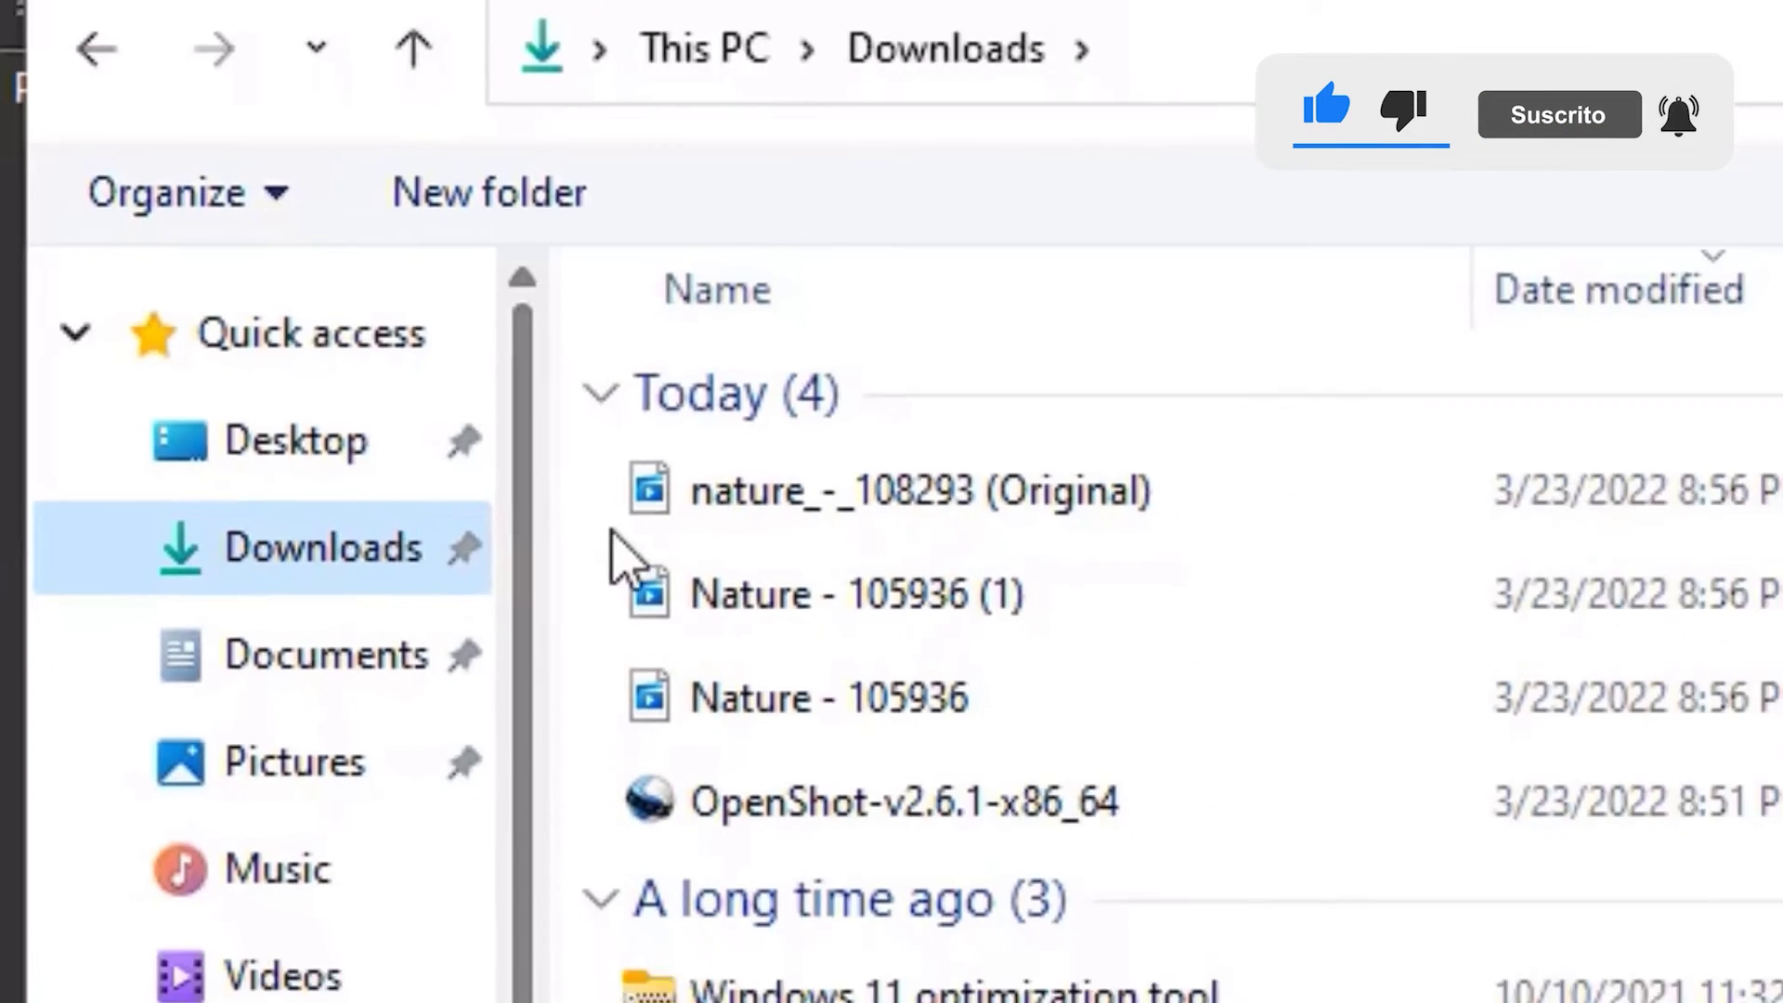
pyautogui.click(743, 527)
pyautogui.keyDown('ctrl'); pyautogui.click(929, 639); pyautogui.keyUp('ctrl')
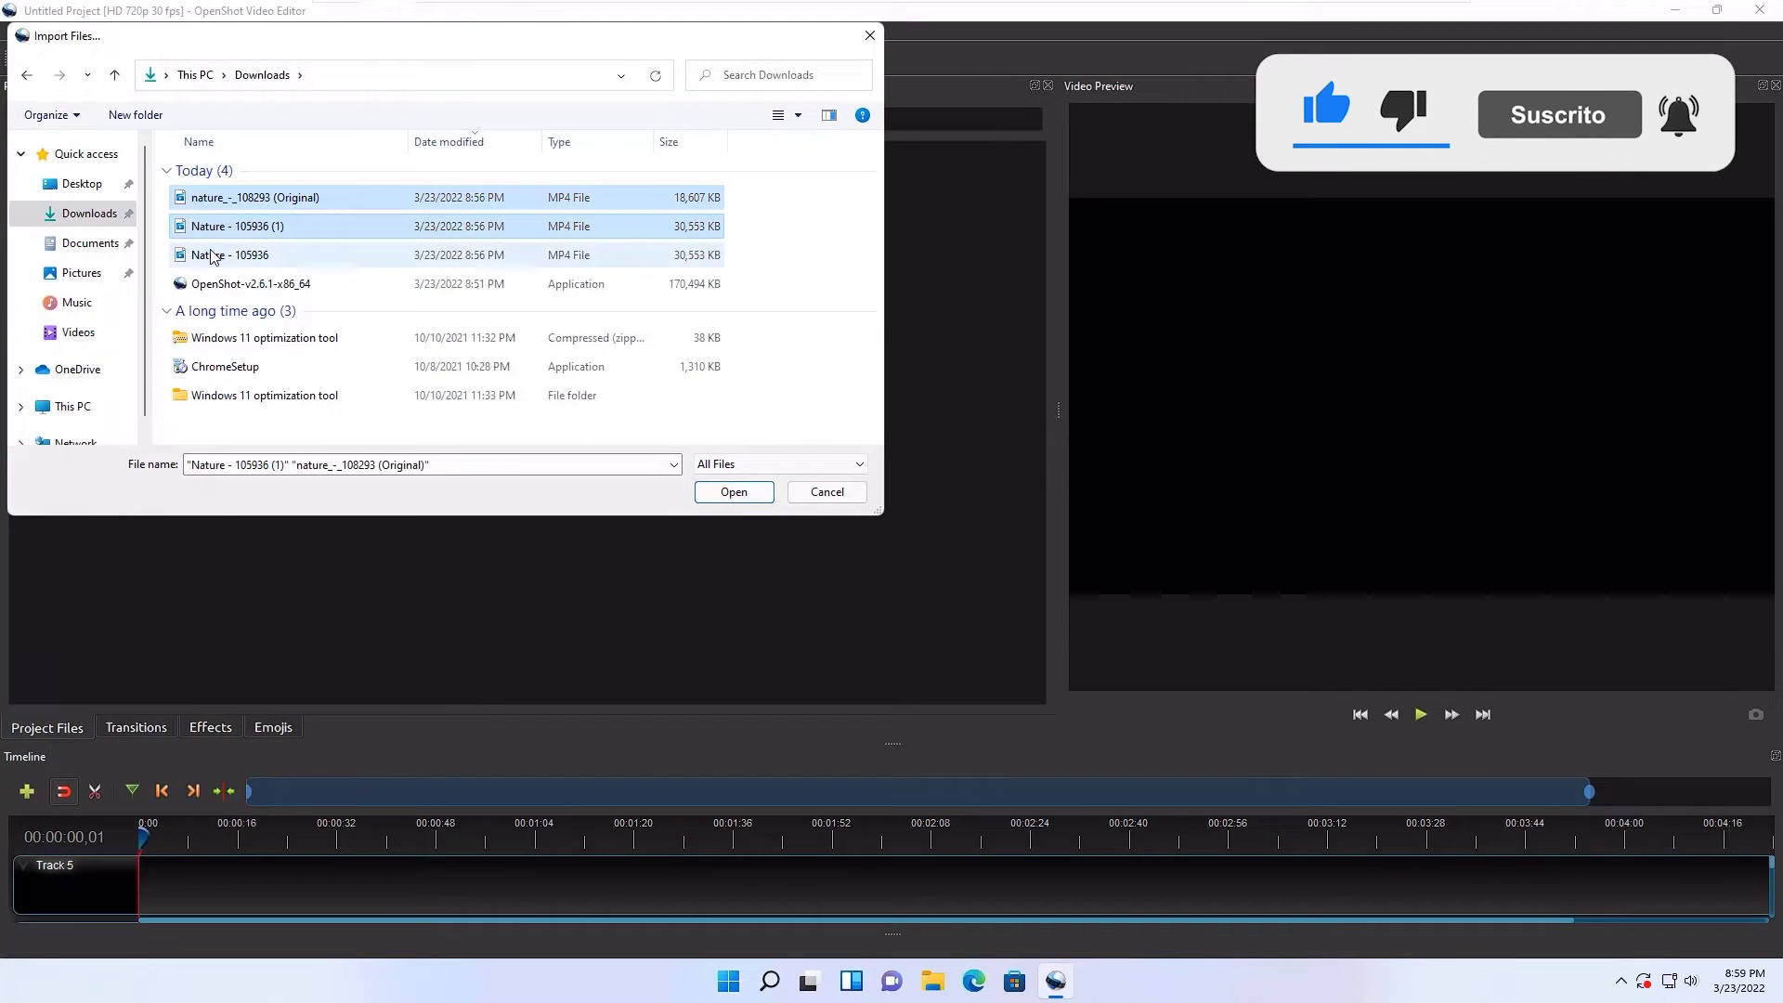
pyautogui.keyDown('ctrl'); pyautogui.click(212, 256); pyautogui.keyUp('ctrl')
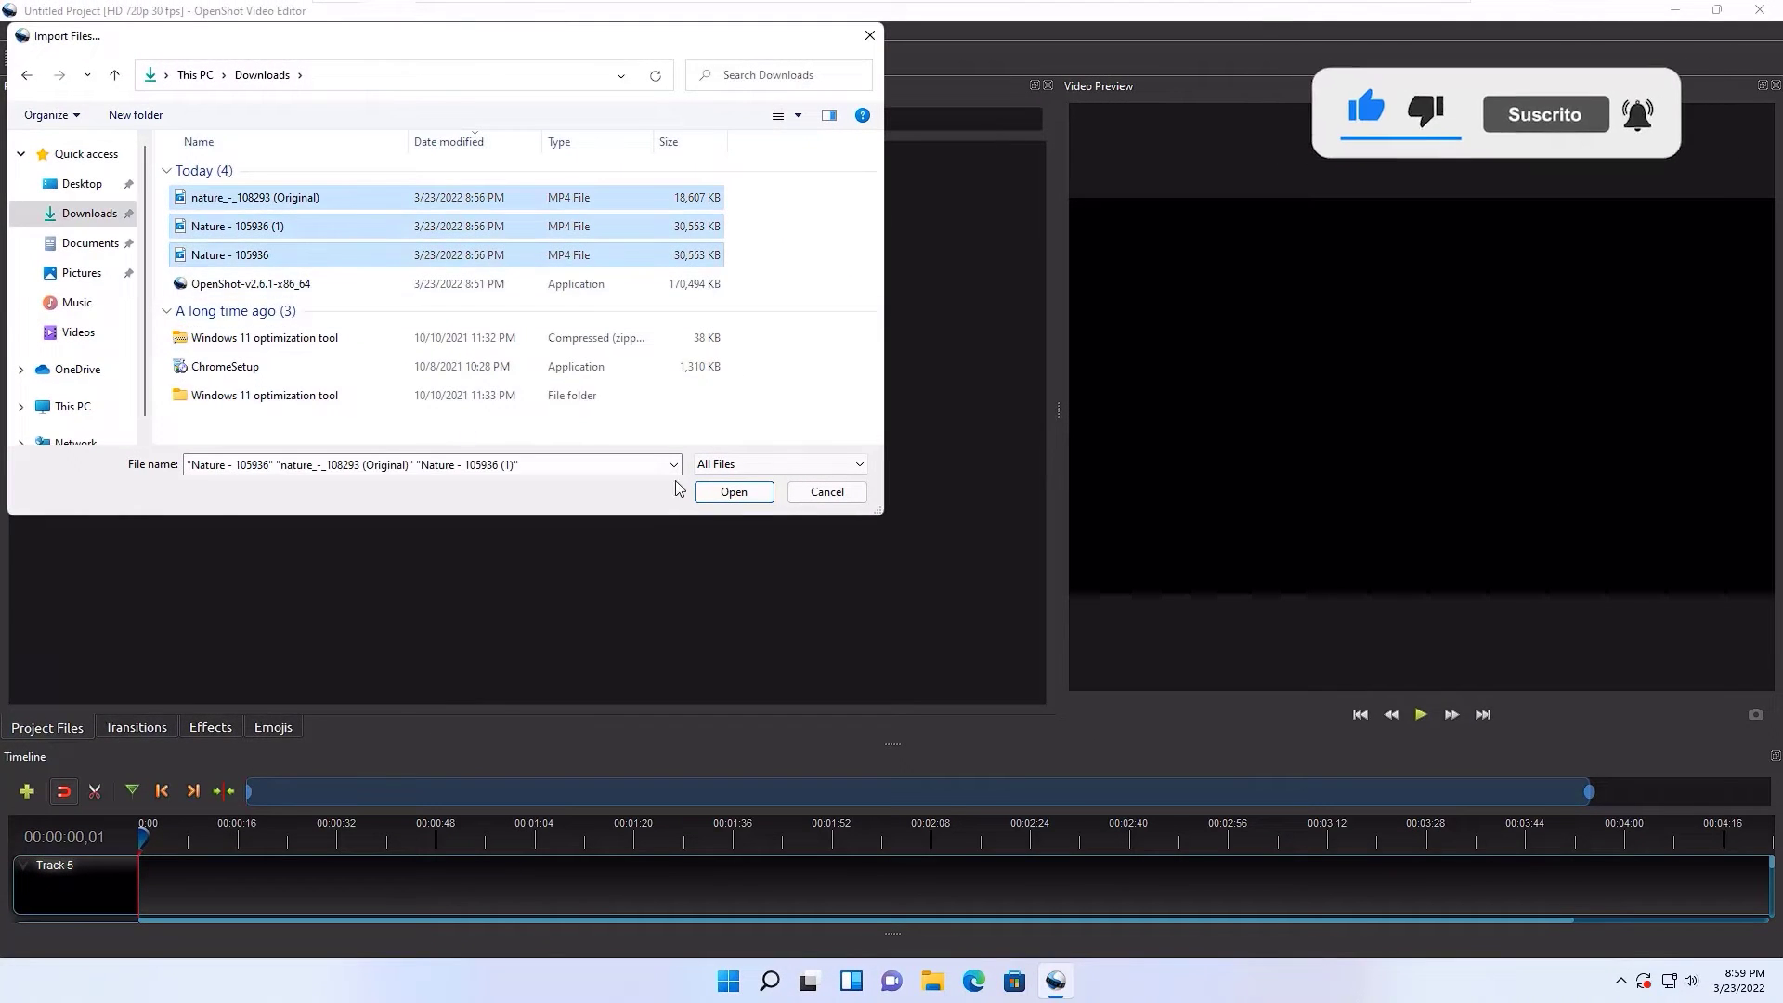
pyautogui.click(734, 492)
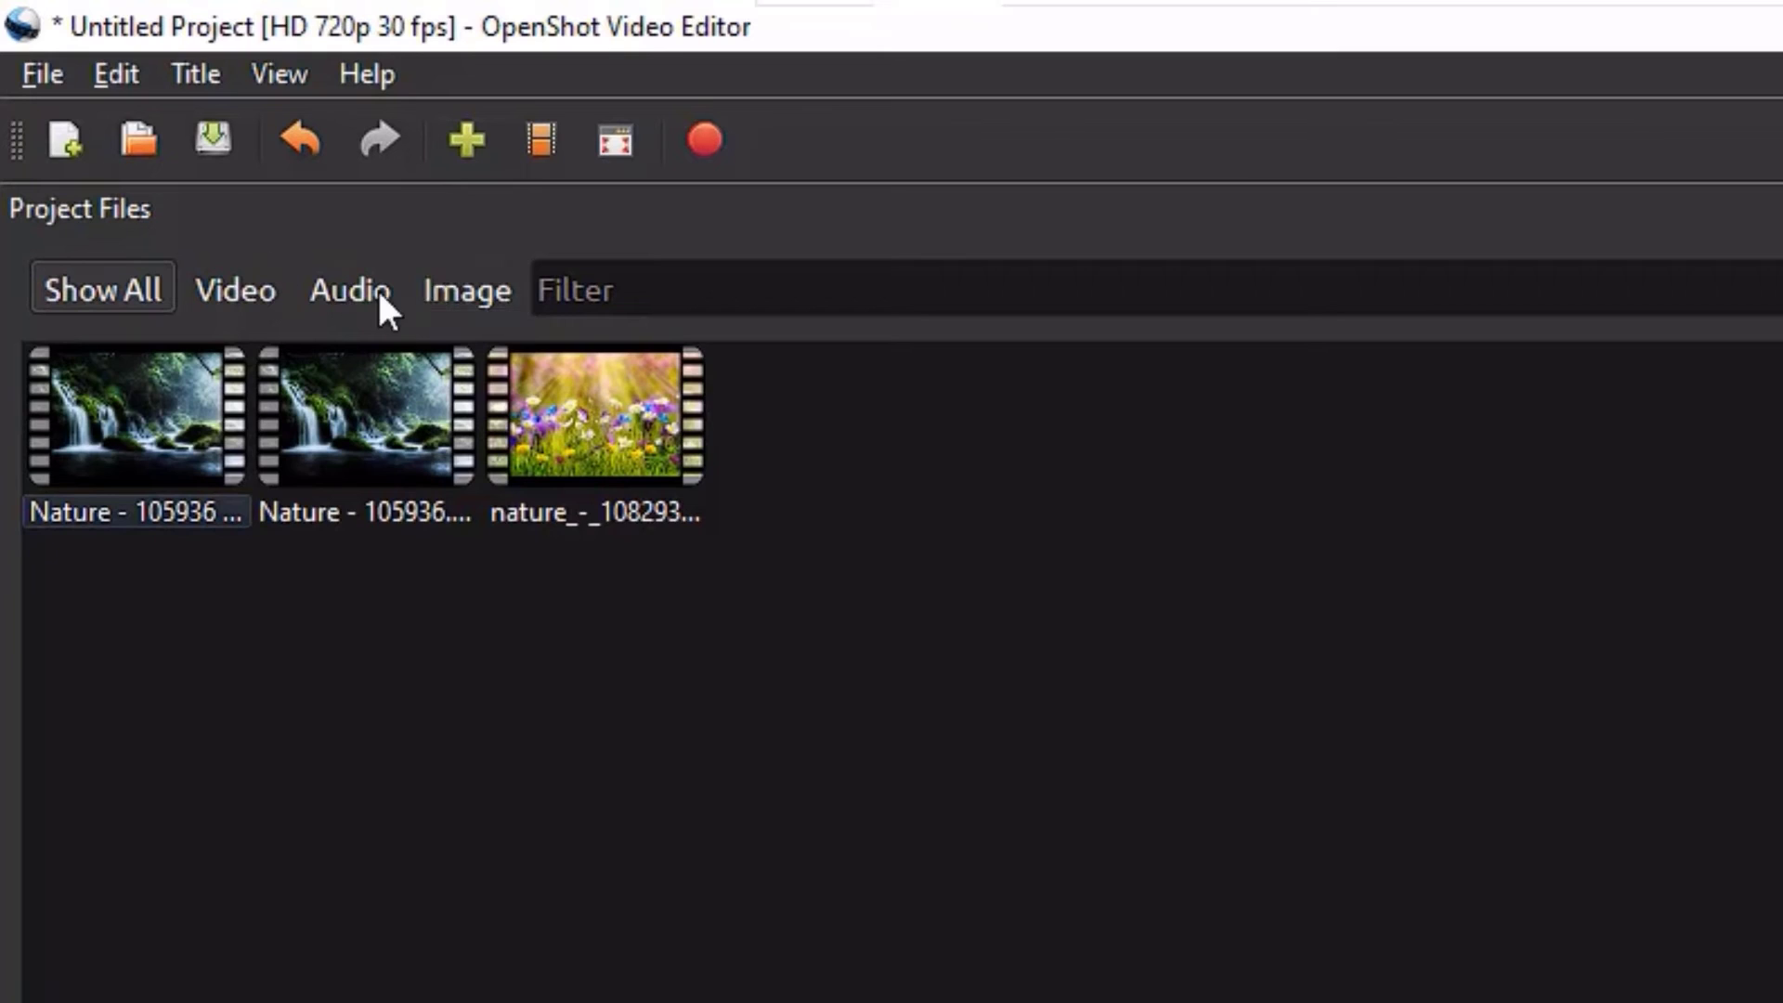
# Import the sheep and drink images and the price-of-freedom music, checking each file filter
pyautogui.click(431, 274)
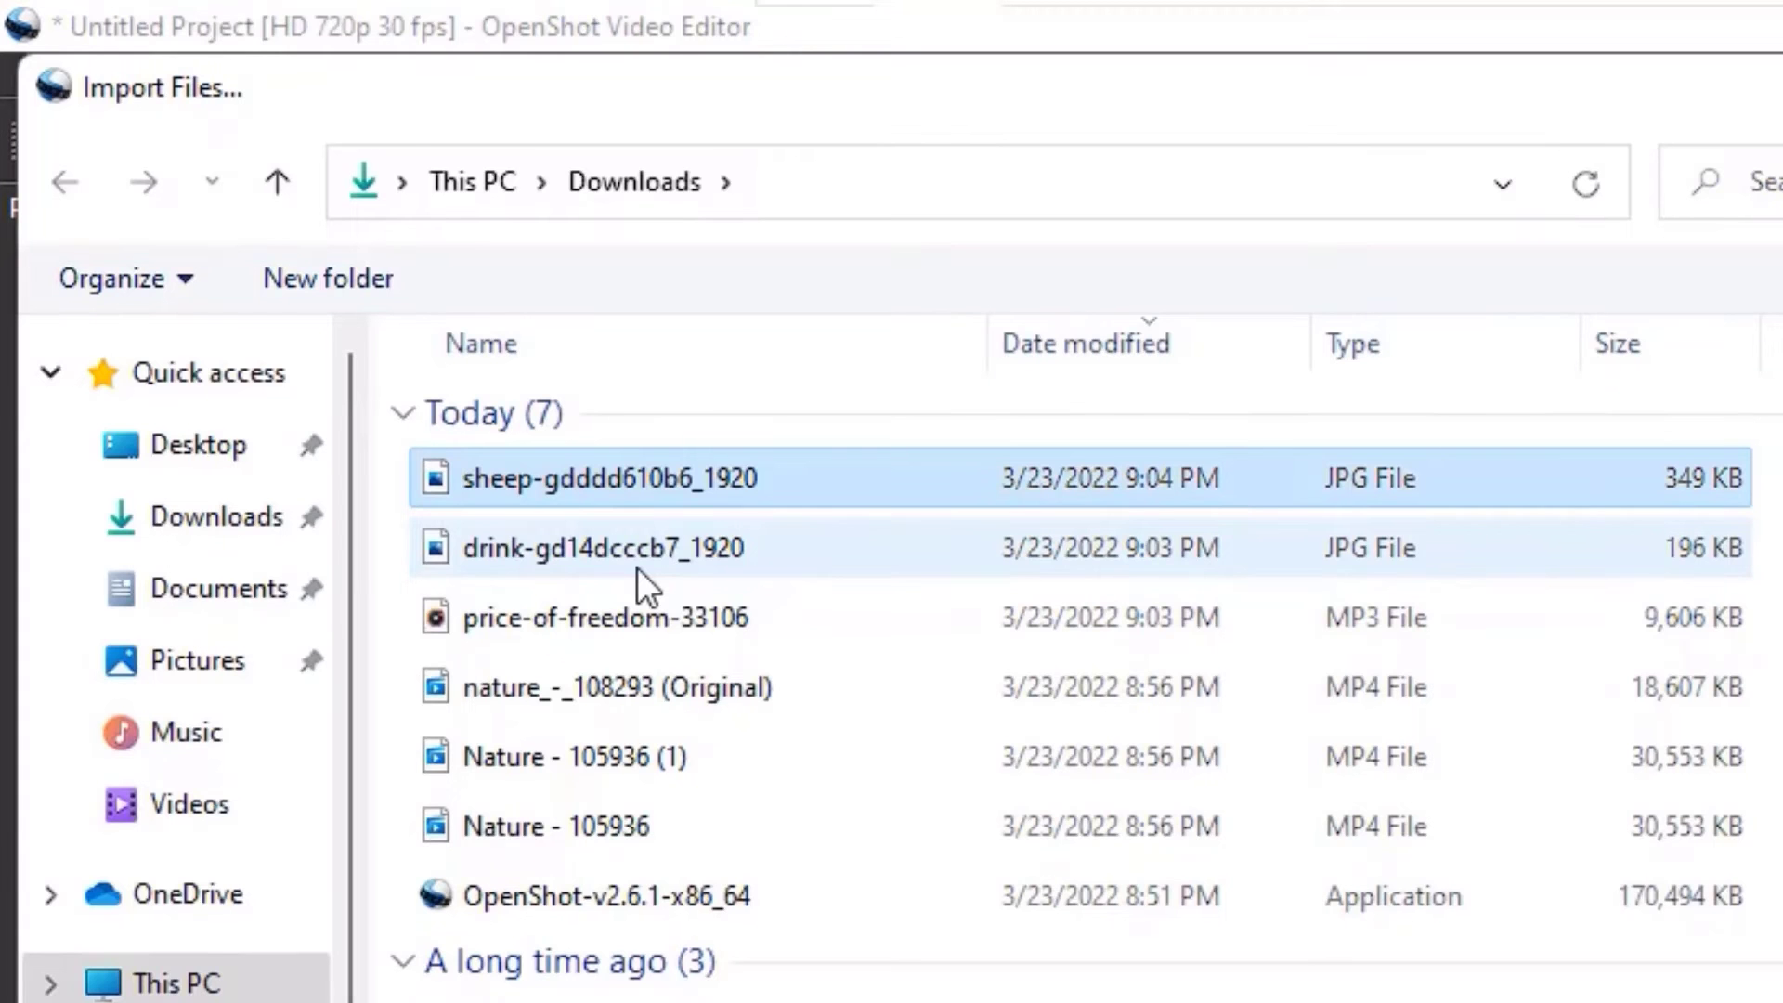
pyautogui.keyDown('ctrl'); pyautogui.click(638, 557); pyautogui.keyUp('ctrl')
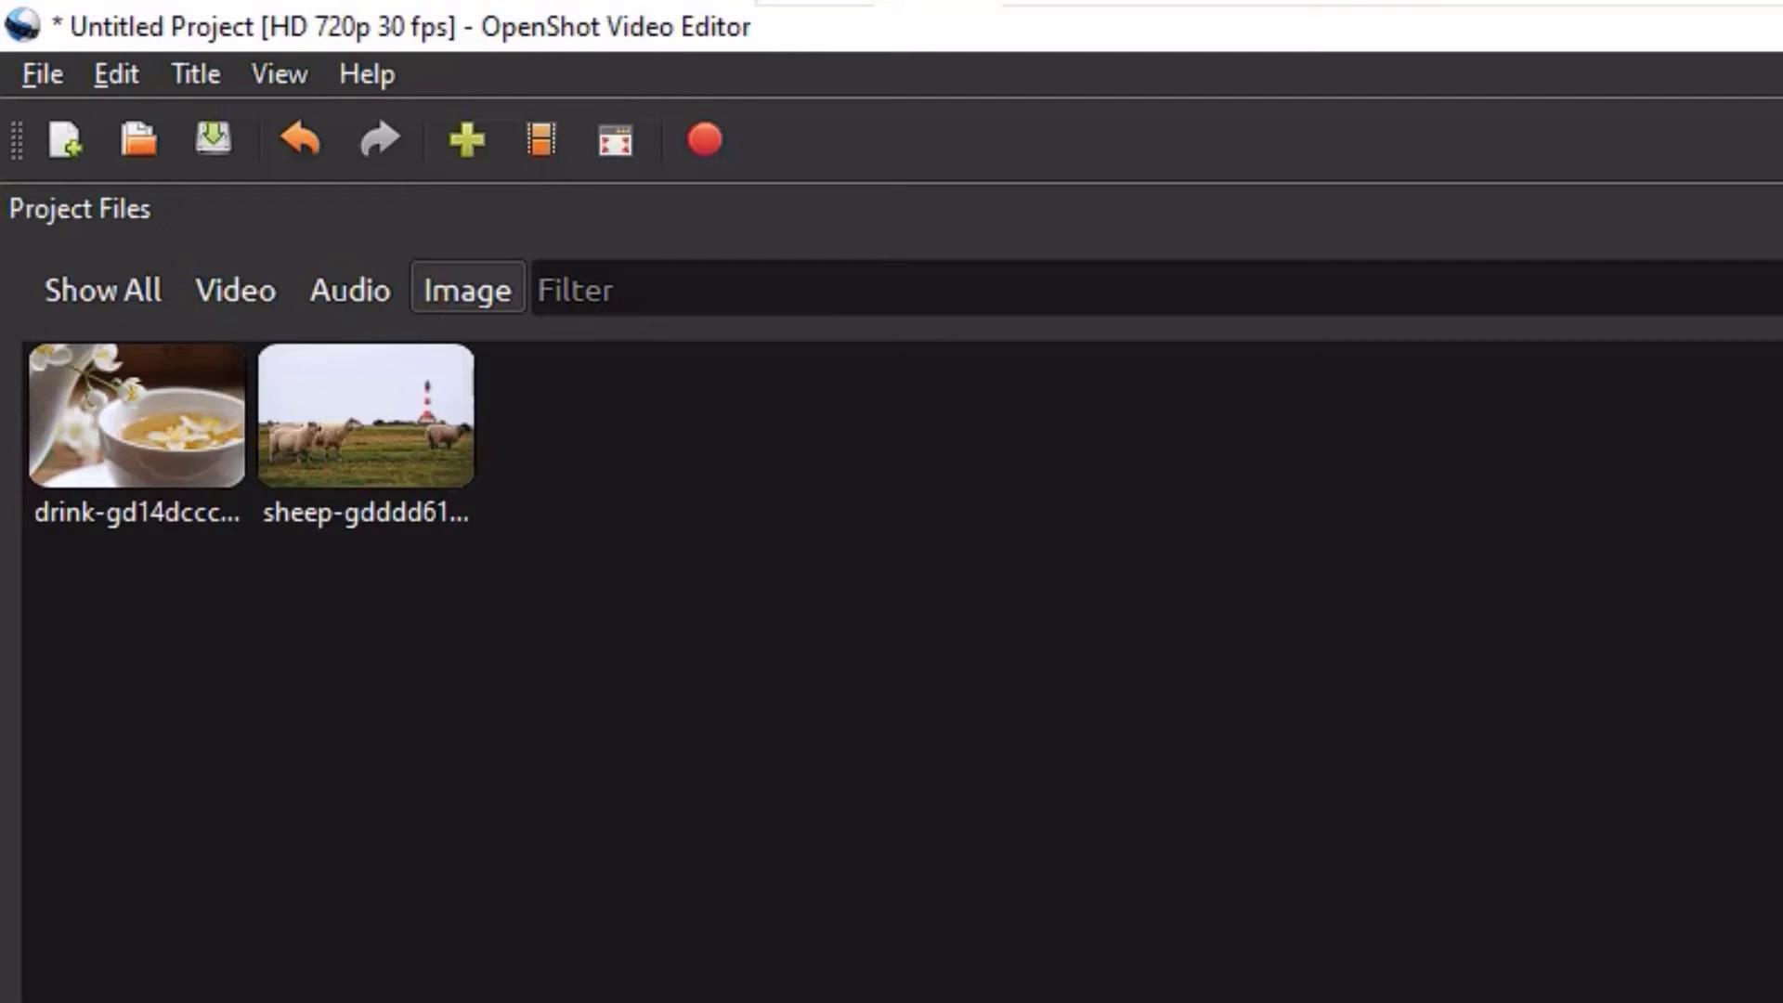
pyautogui.click(350, 290)
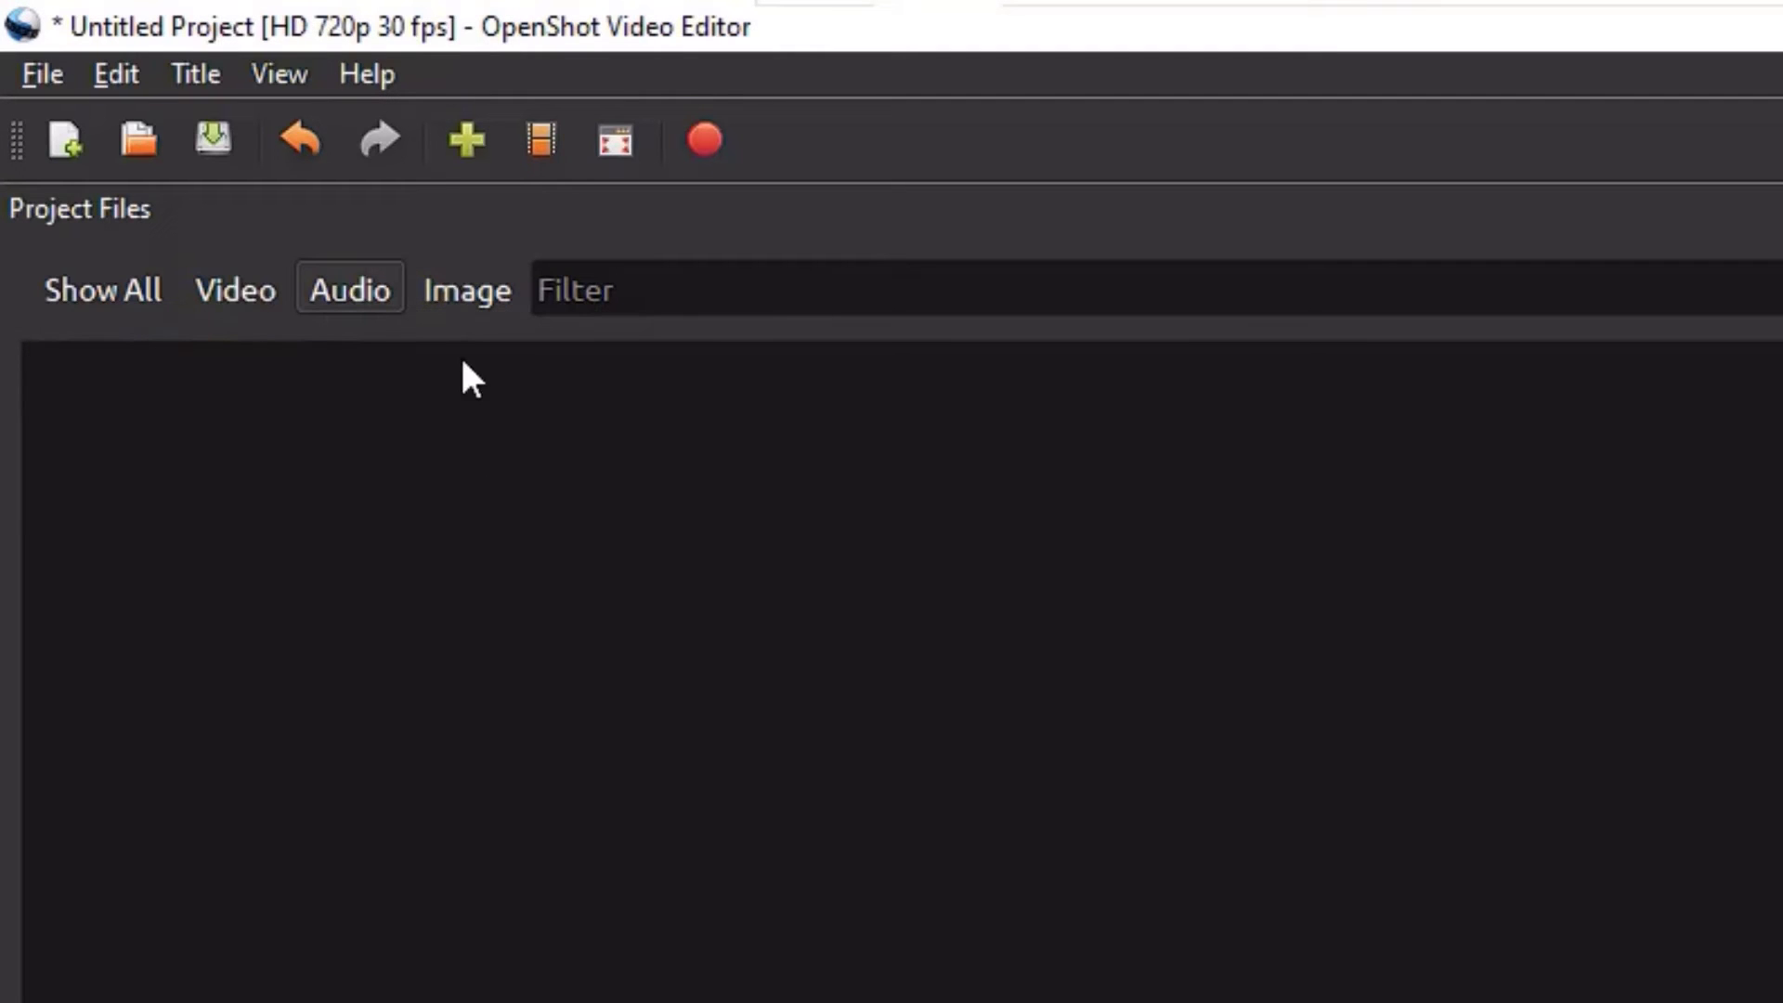
pyautogui.click(451, 154)
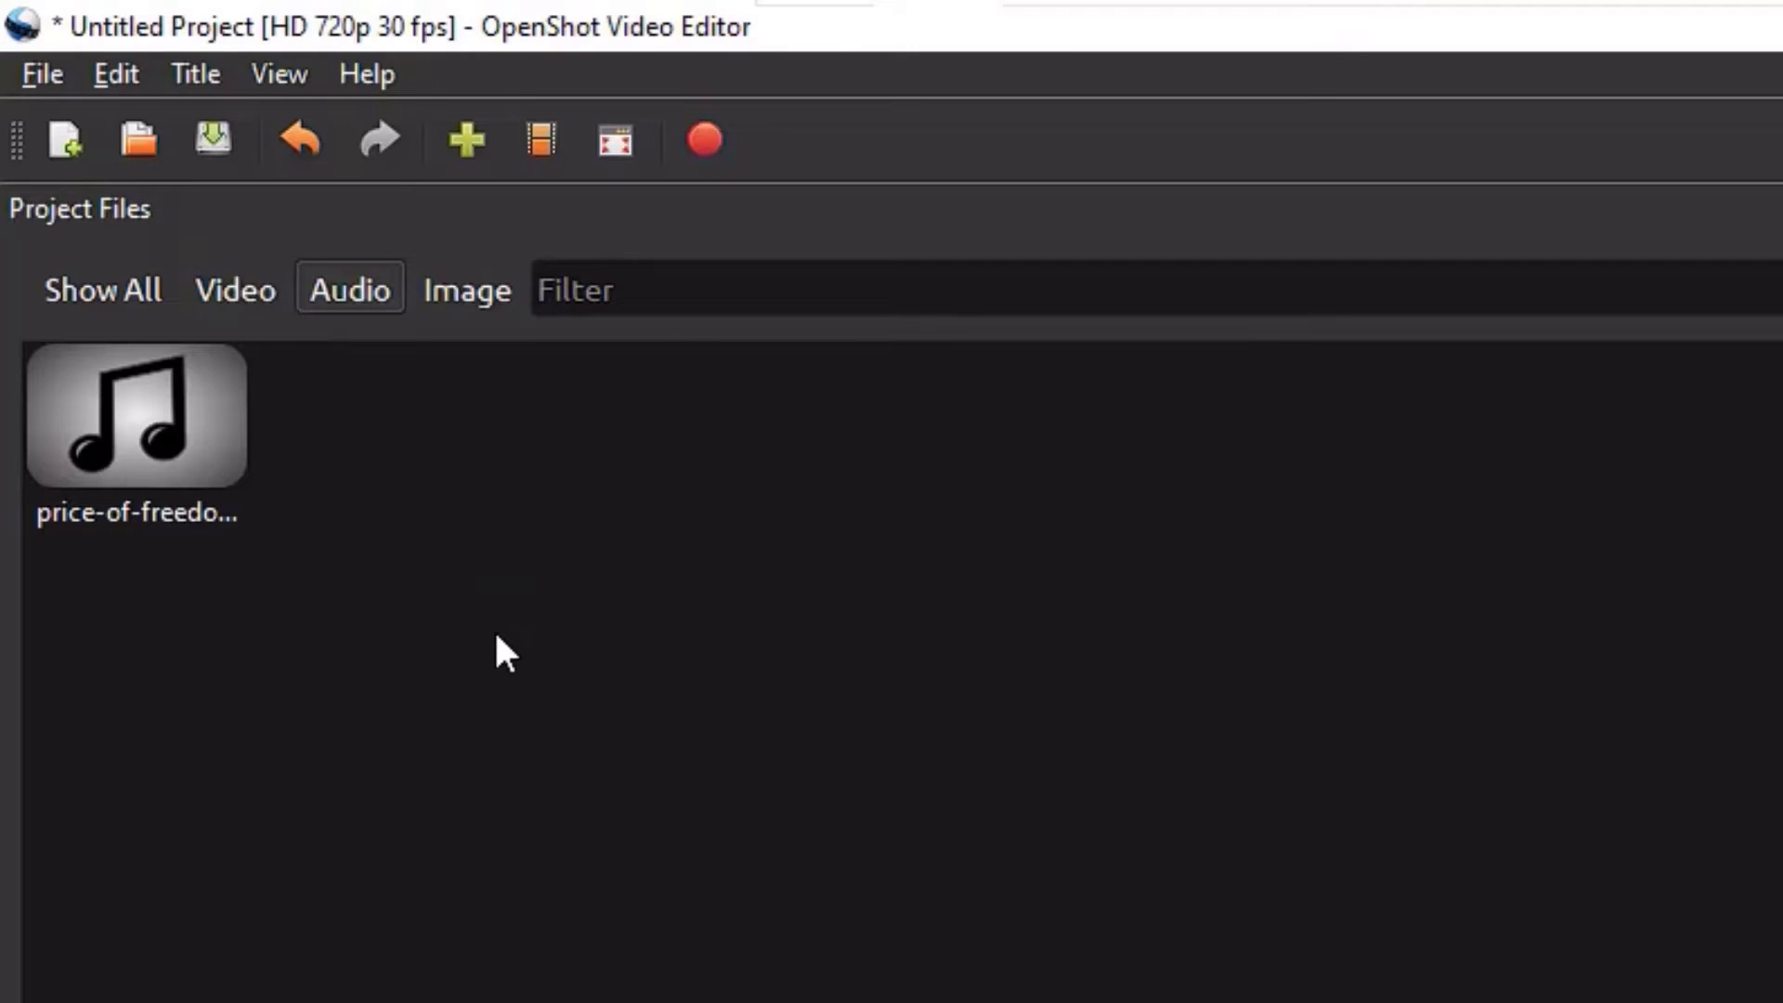
pyautogui.click(261, 293)
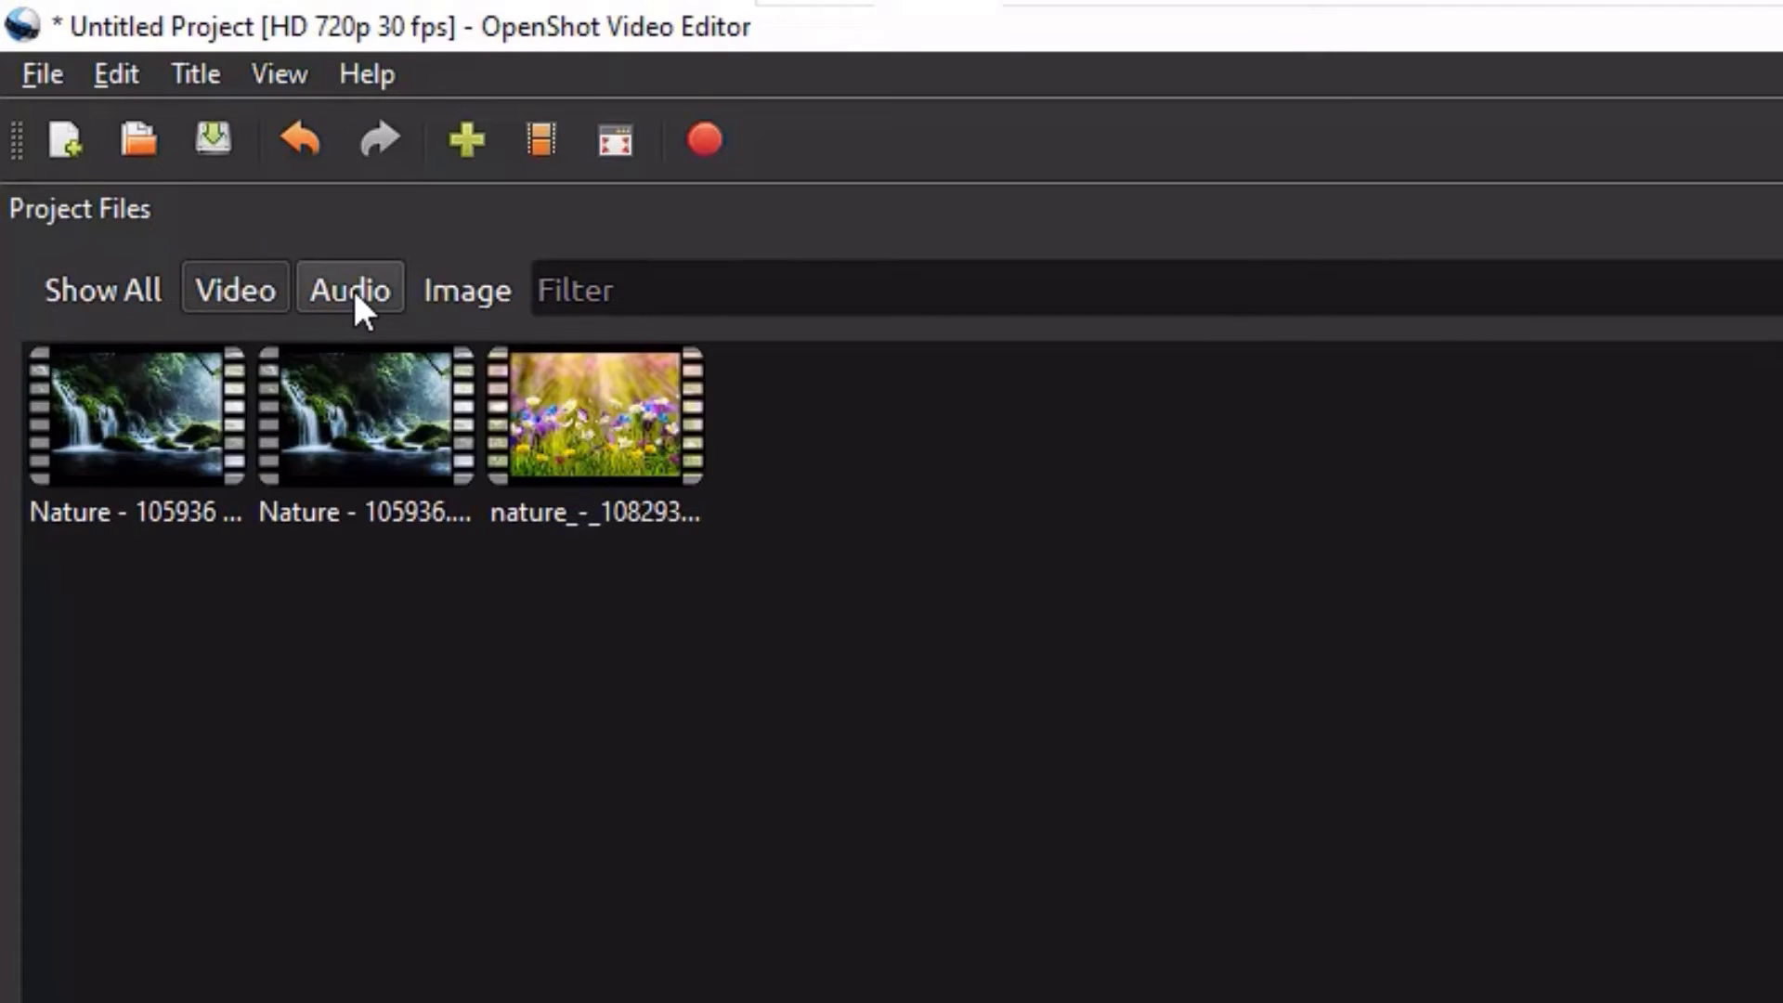
pyautogui.click(353, 290)
pyautogui.click(448, 298)
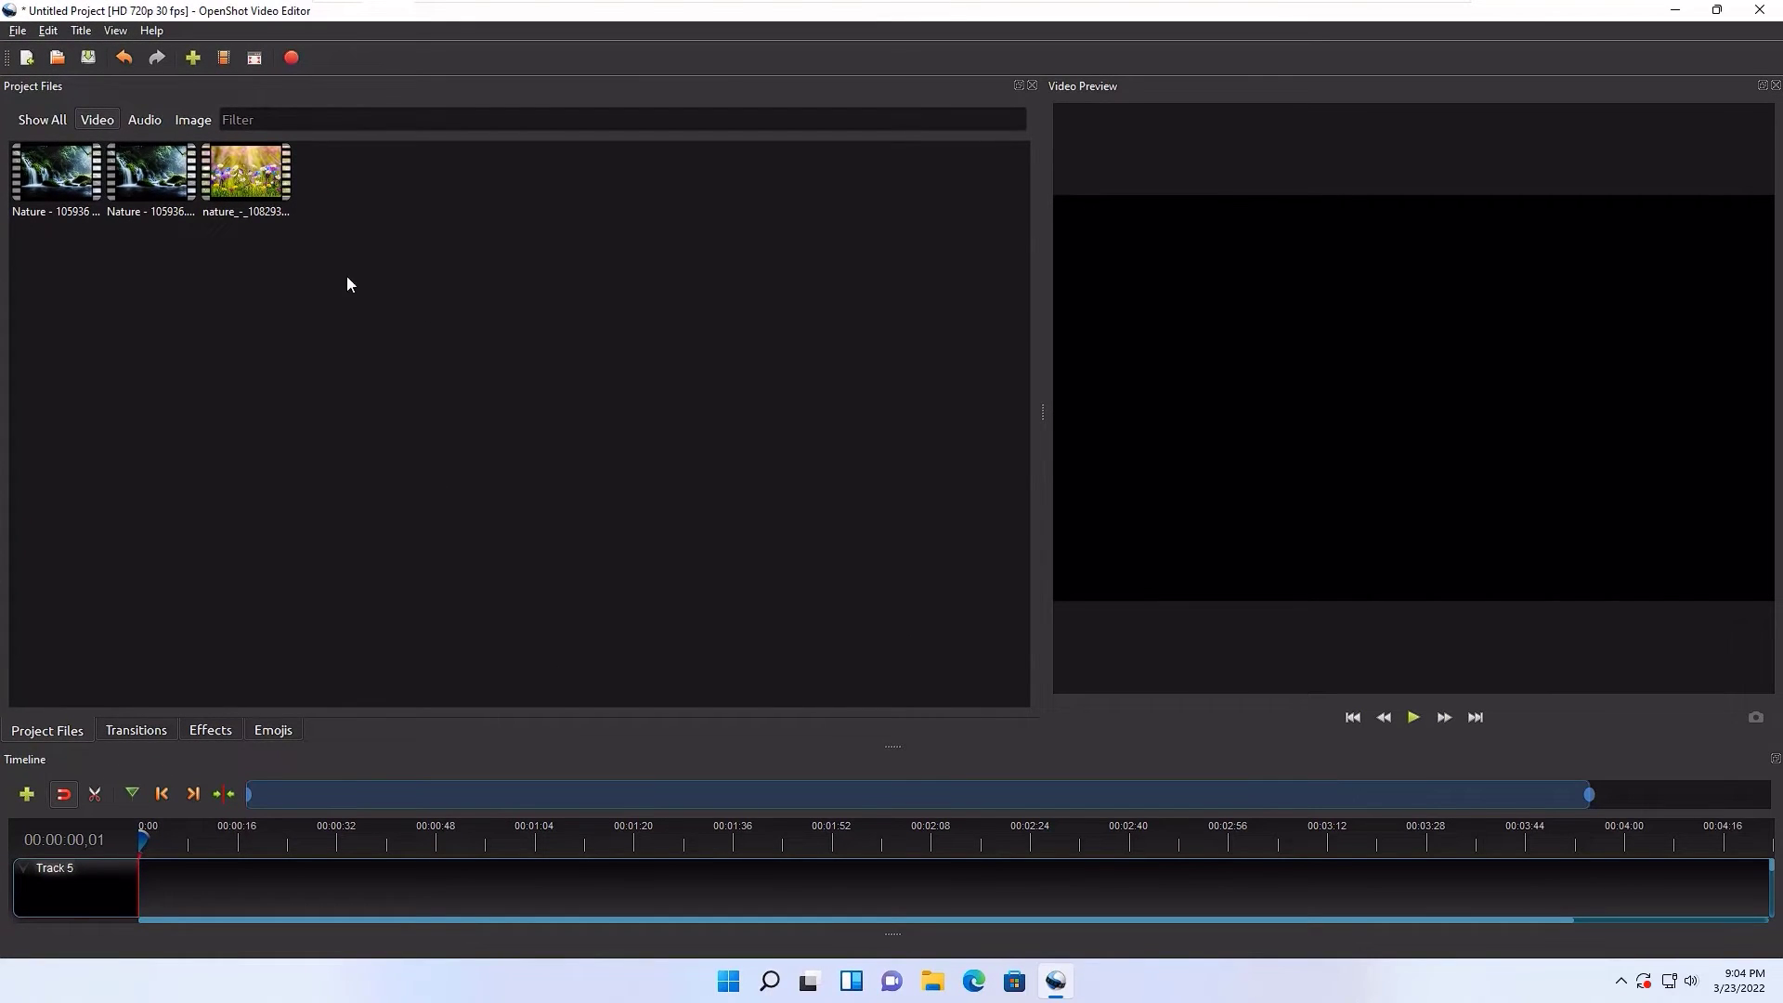
# Place Nature - 105936 (1) and nature_-_108293 (Original) on Track 5, then add Track 6
pyautogui.moveTo(348, 276); pyautogui.dragTo(186, 347)
pyautogui.click(186, 347)
pyautogui.moveTo(45, 172); pyautogui.dragTo(144, 897)
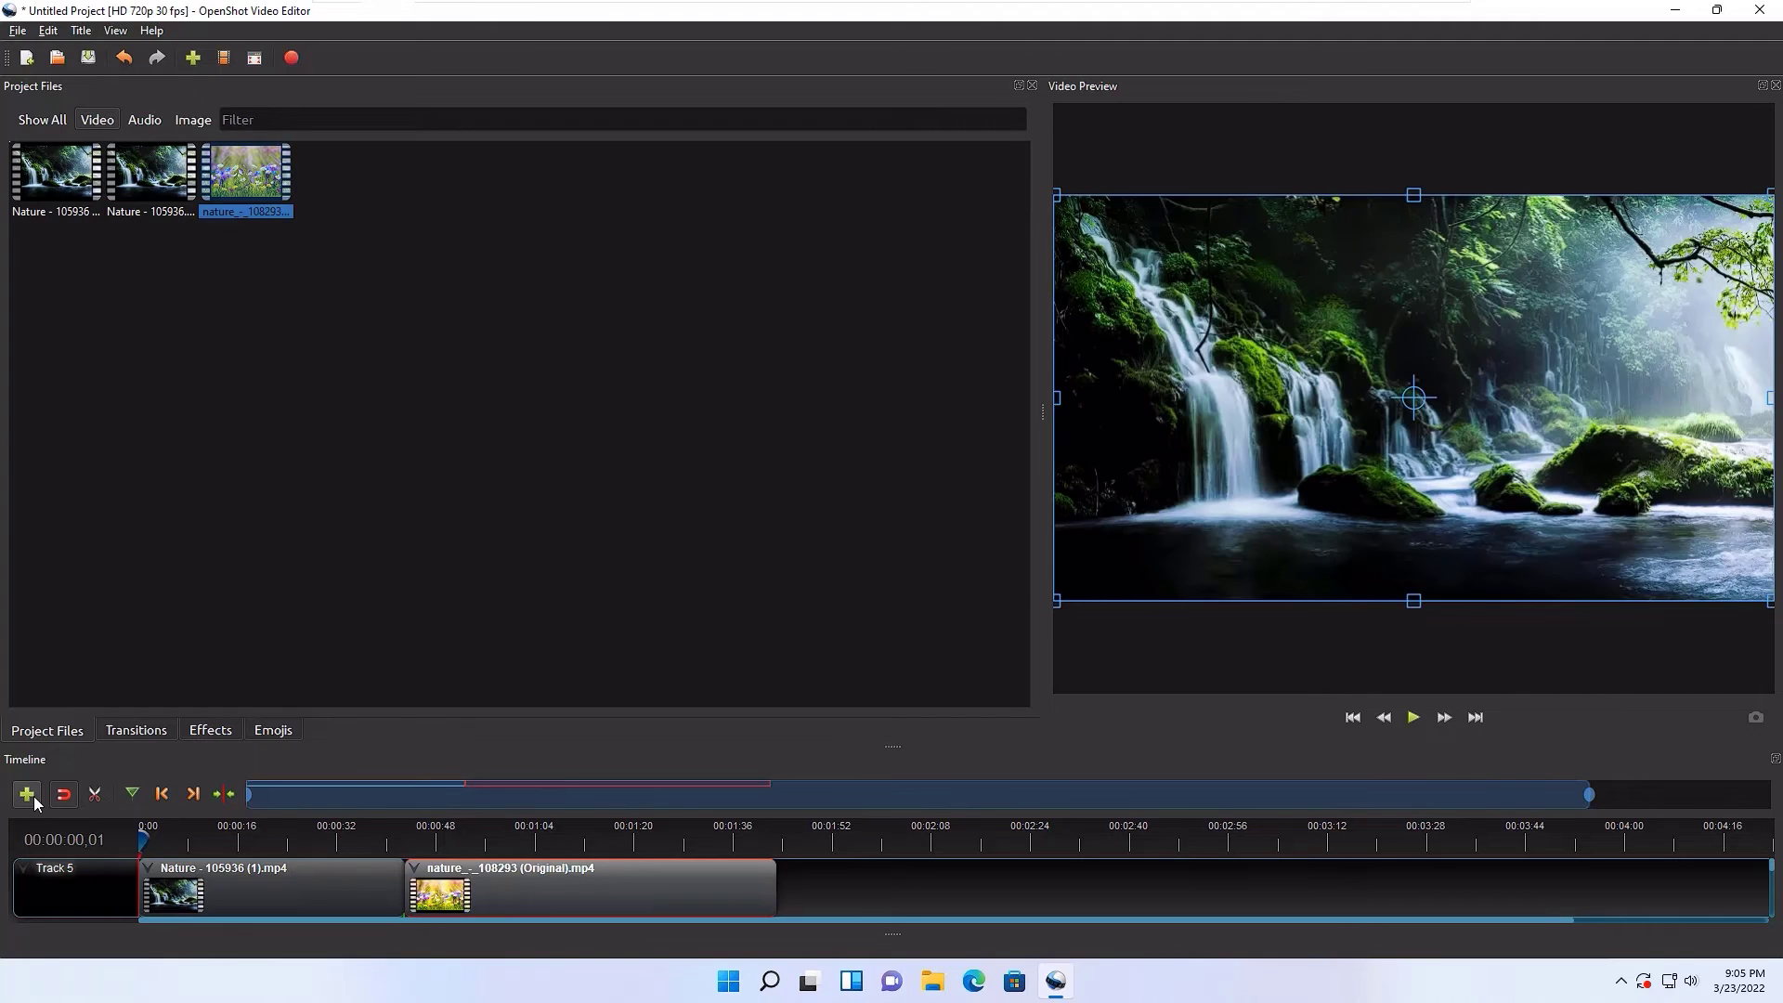
pyautogui.click(28, 794)
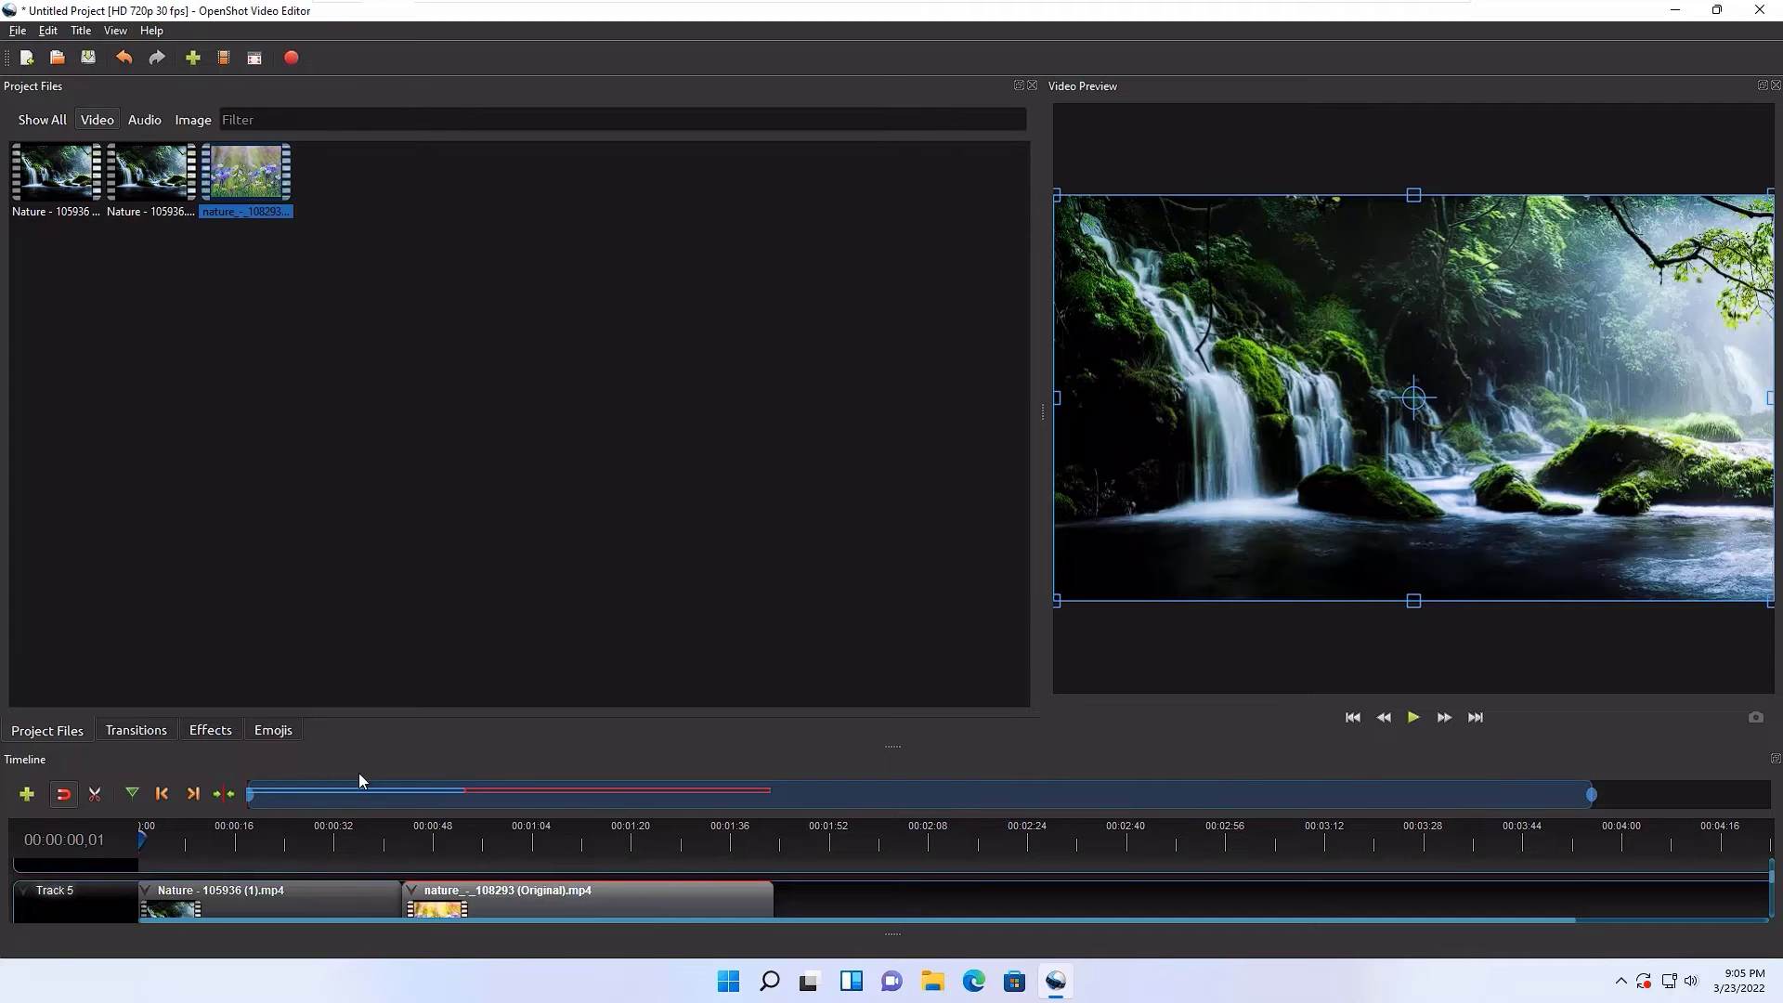
# Place the sheep and drink images side by side on Track 6 near 00:01:48
pyautogui.click(156, 119)
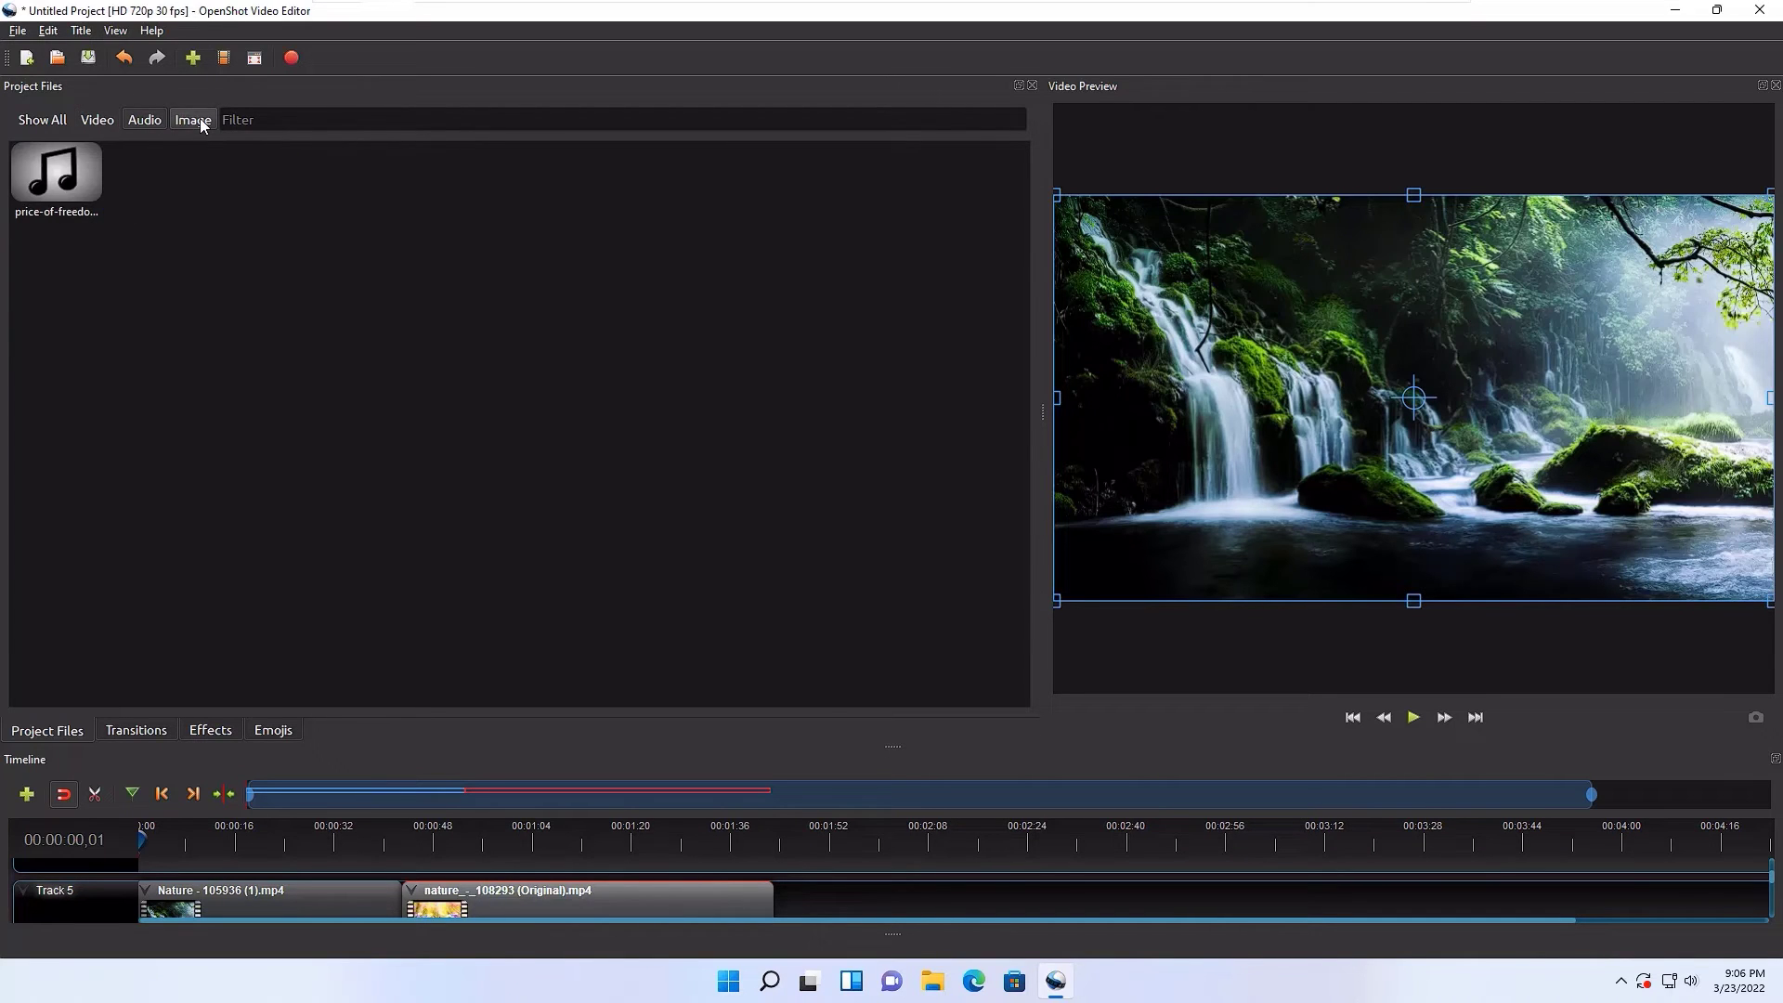
pyautogui.click(199, 119)
pyautogui.moveTo(151, 212); pyautogui.dragTo(781, 882)
pyautogui.moveTo(55, 172); pyautogui.dragTo(841, 880)
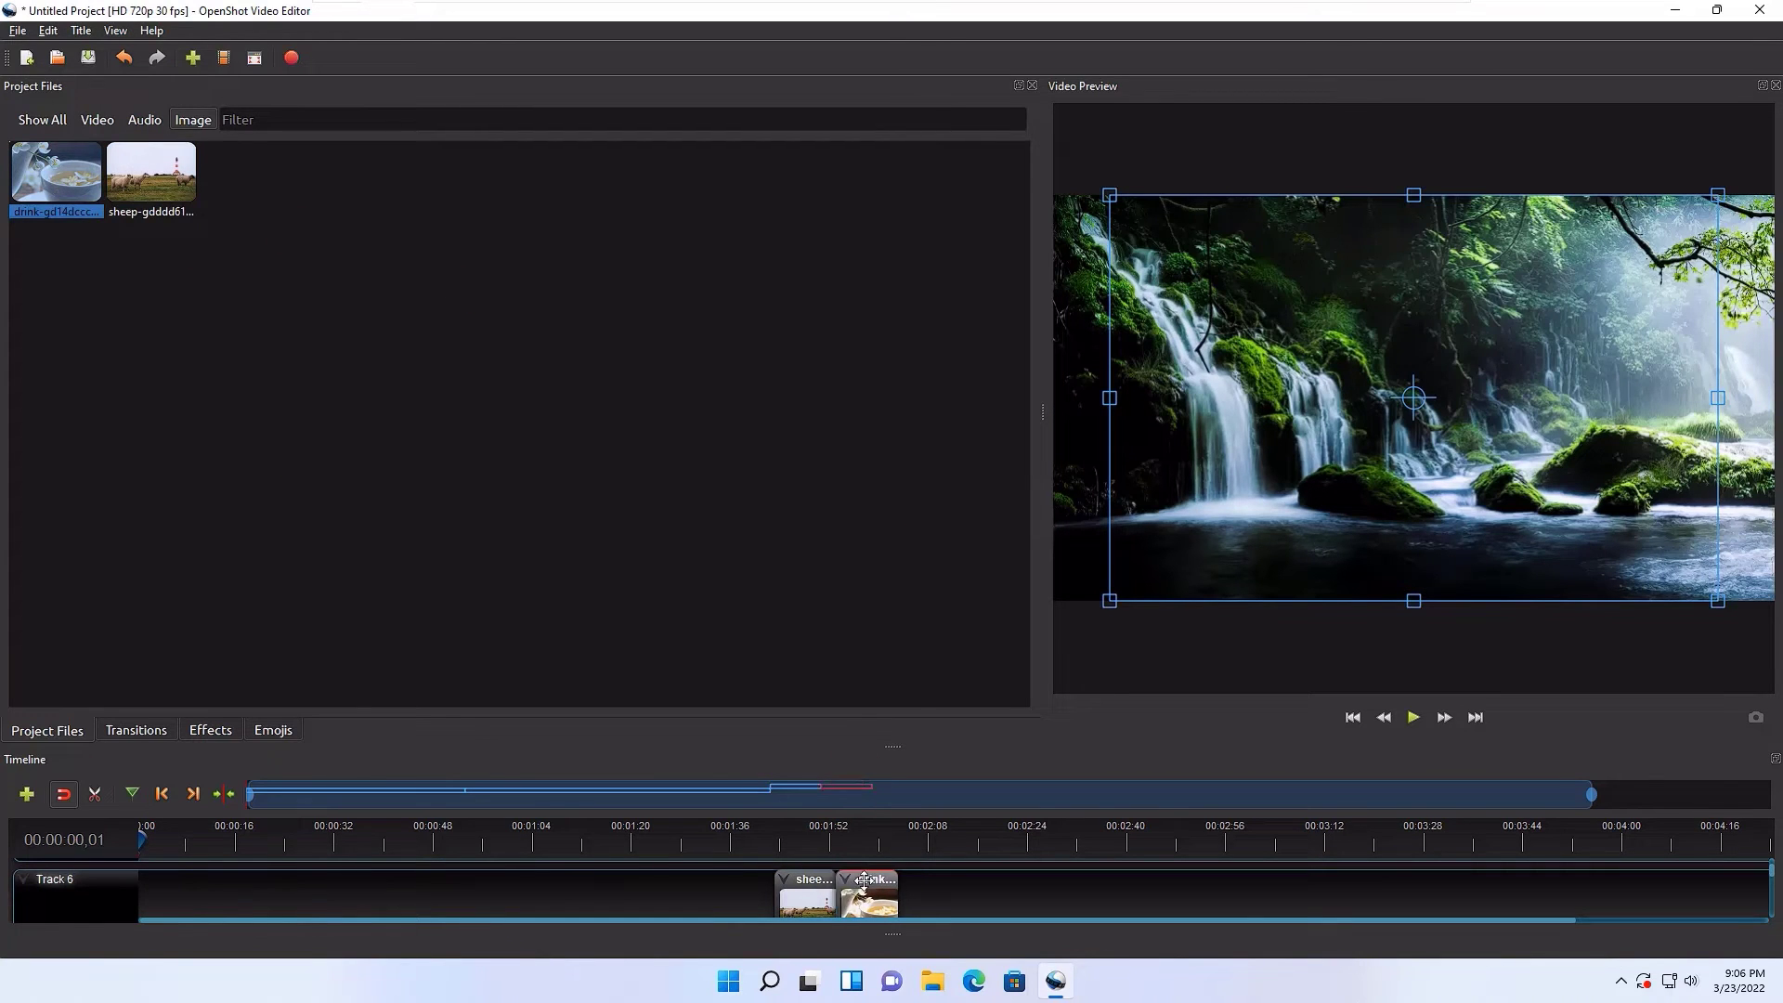
pyautogui.click(144, 120)
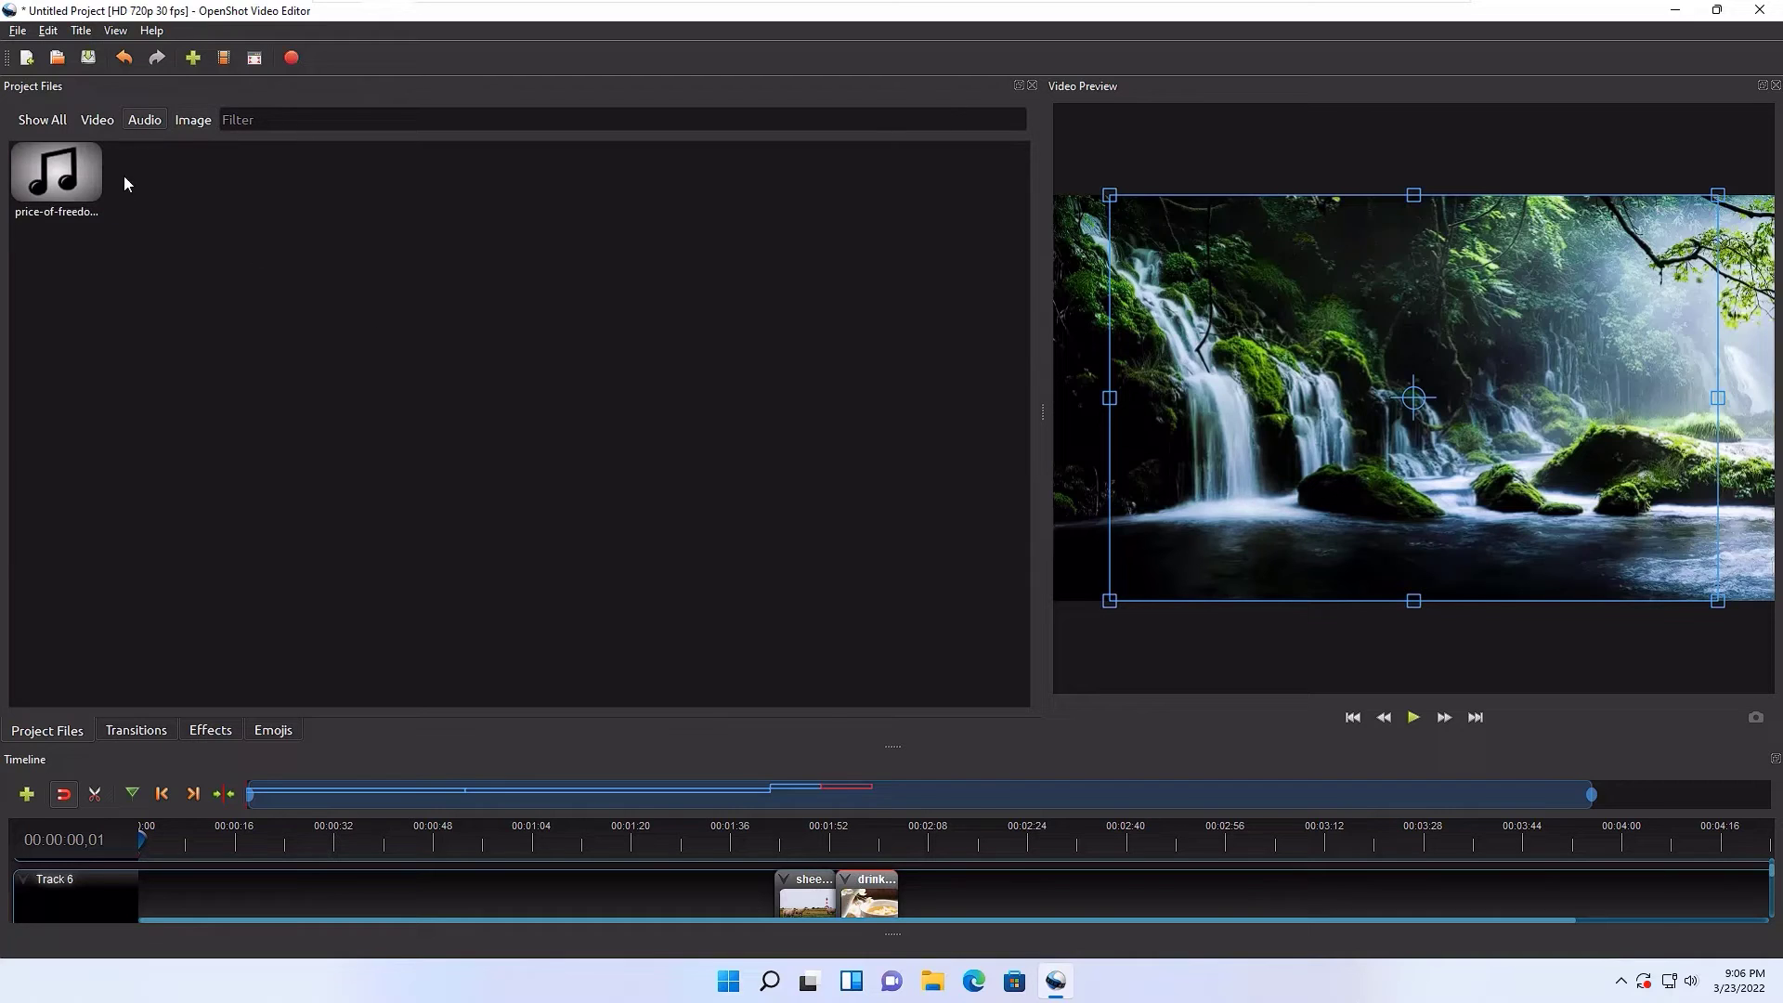
# Place price-of-freedom-33106.mp3 on Track 7 at 0:00 and zoom into the first minute
pyautogui.moveTo(65, 172); pyautogui.dragTo(172, 882)
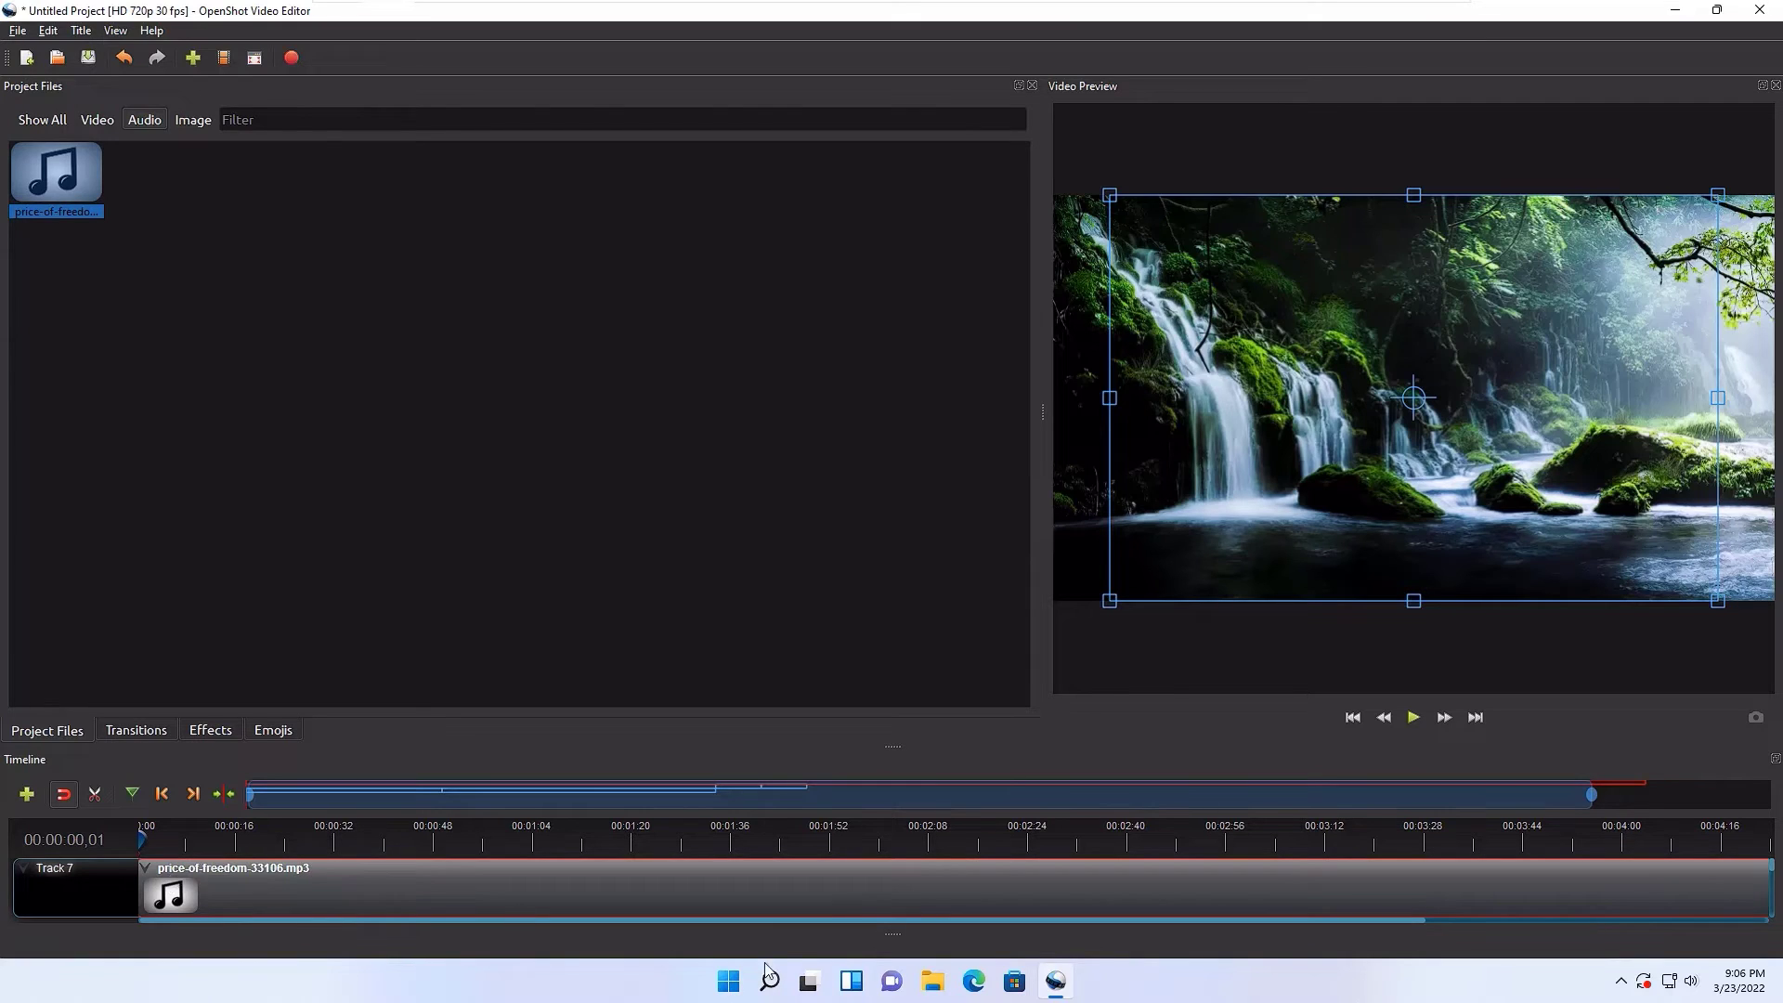
pyautogui.moveTo(1594, 797); pyautogui.dragTo(809, 797)
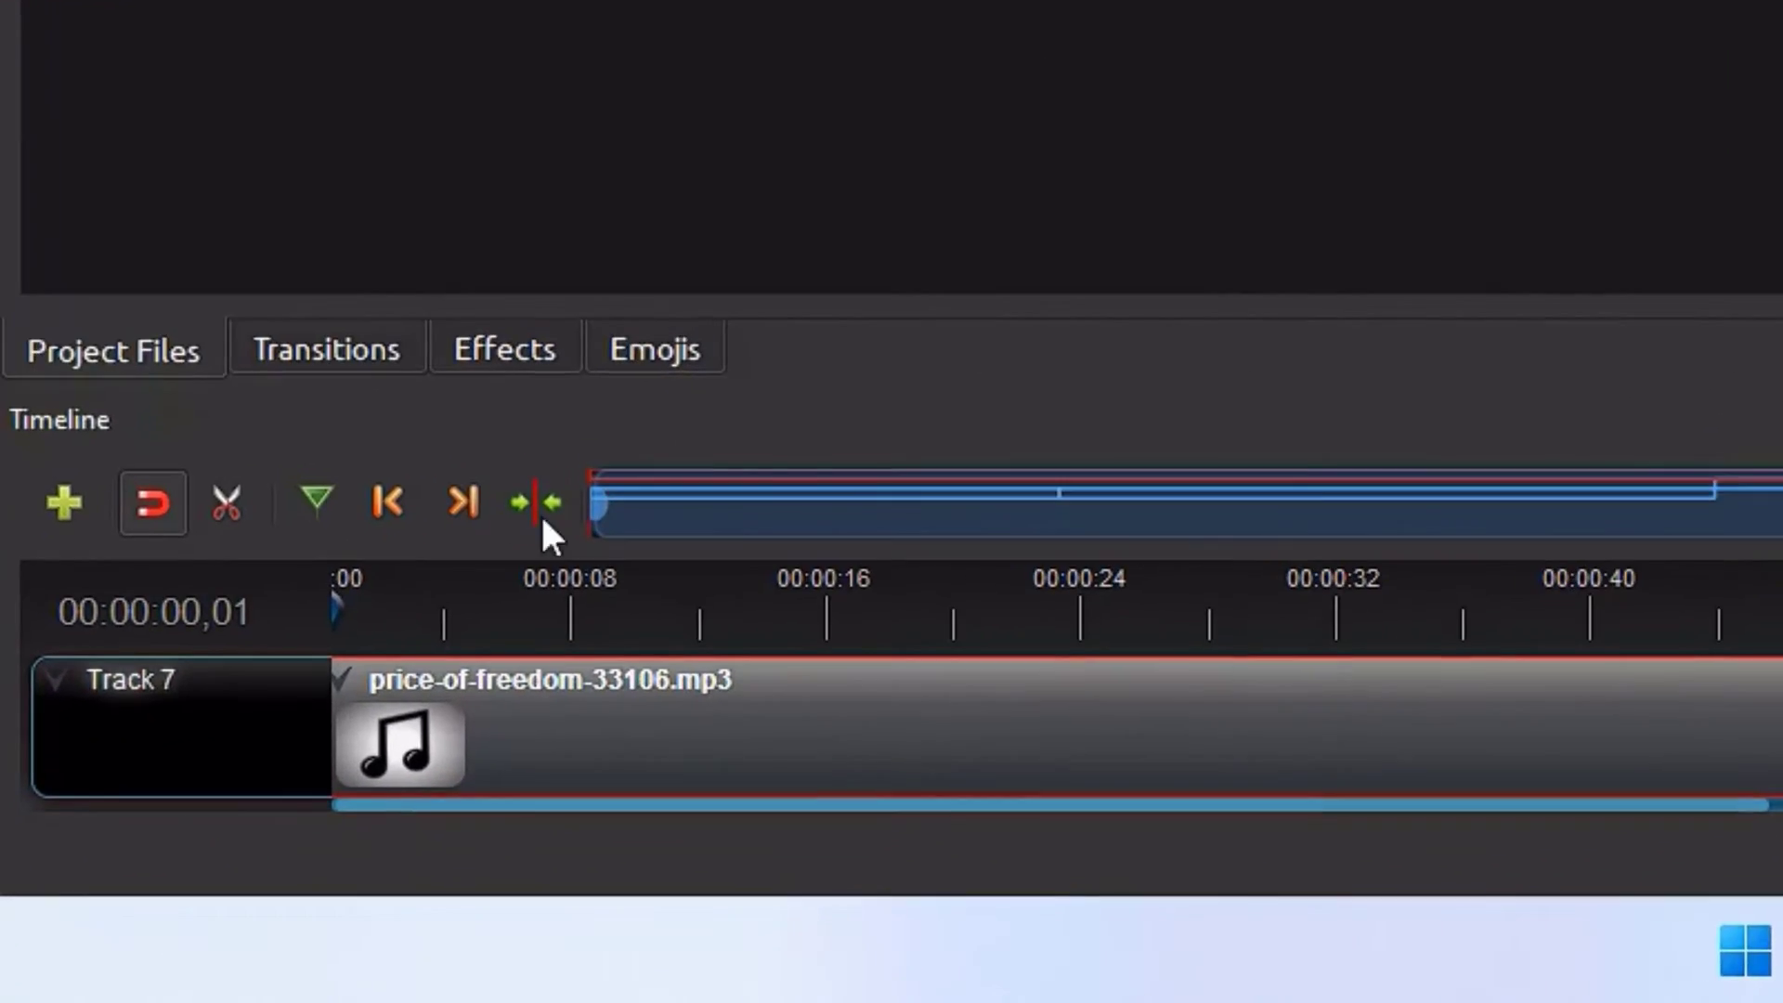
# Place Twirl 26 and Luminous boxes transitions at the flower clip and sheep image starts on Track 5
pyautogui.click(323, 346)
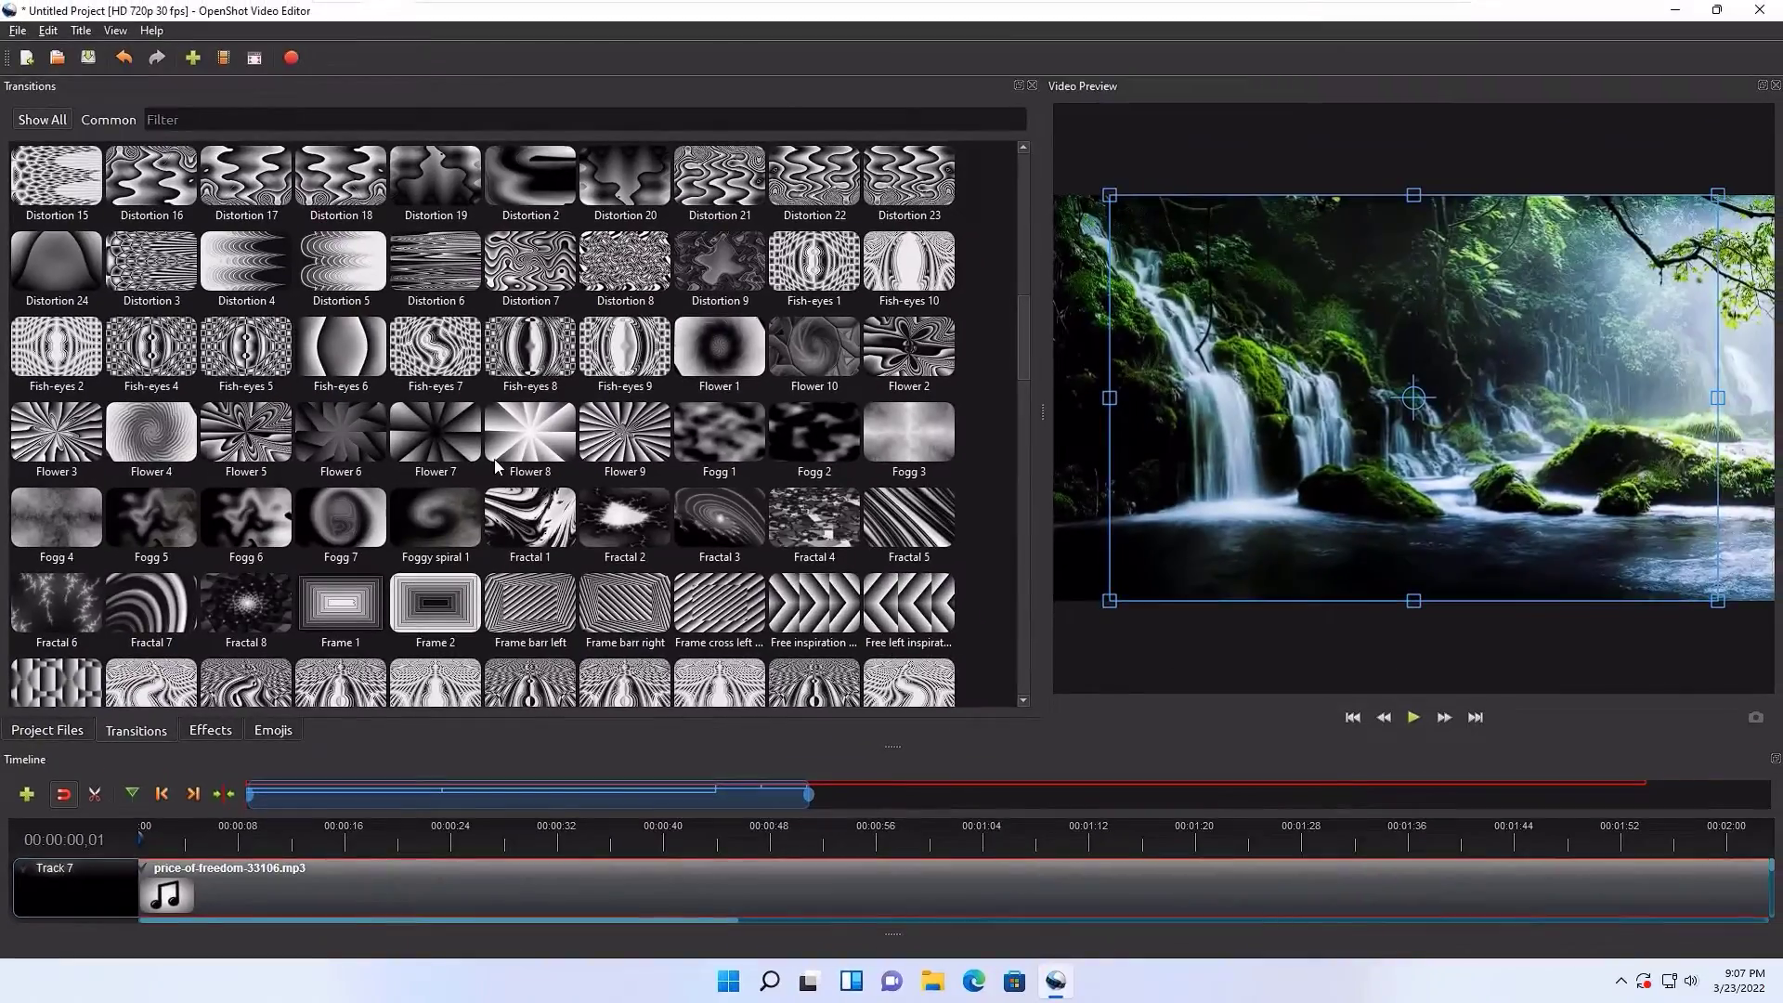
pyautogui.scroll(-5, 497, 465)
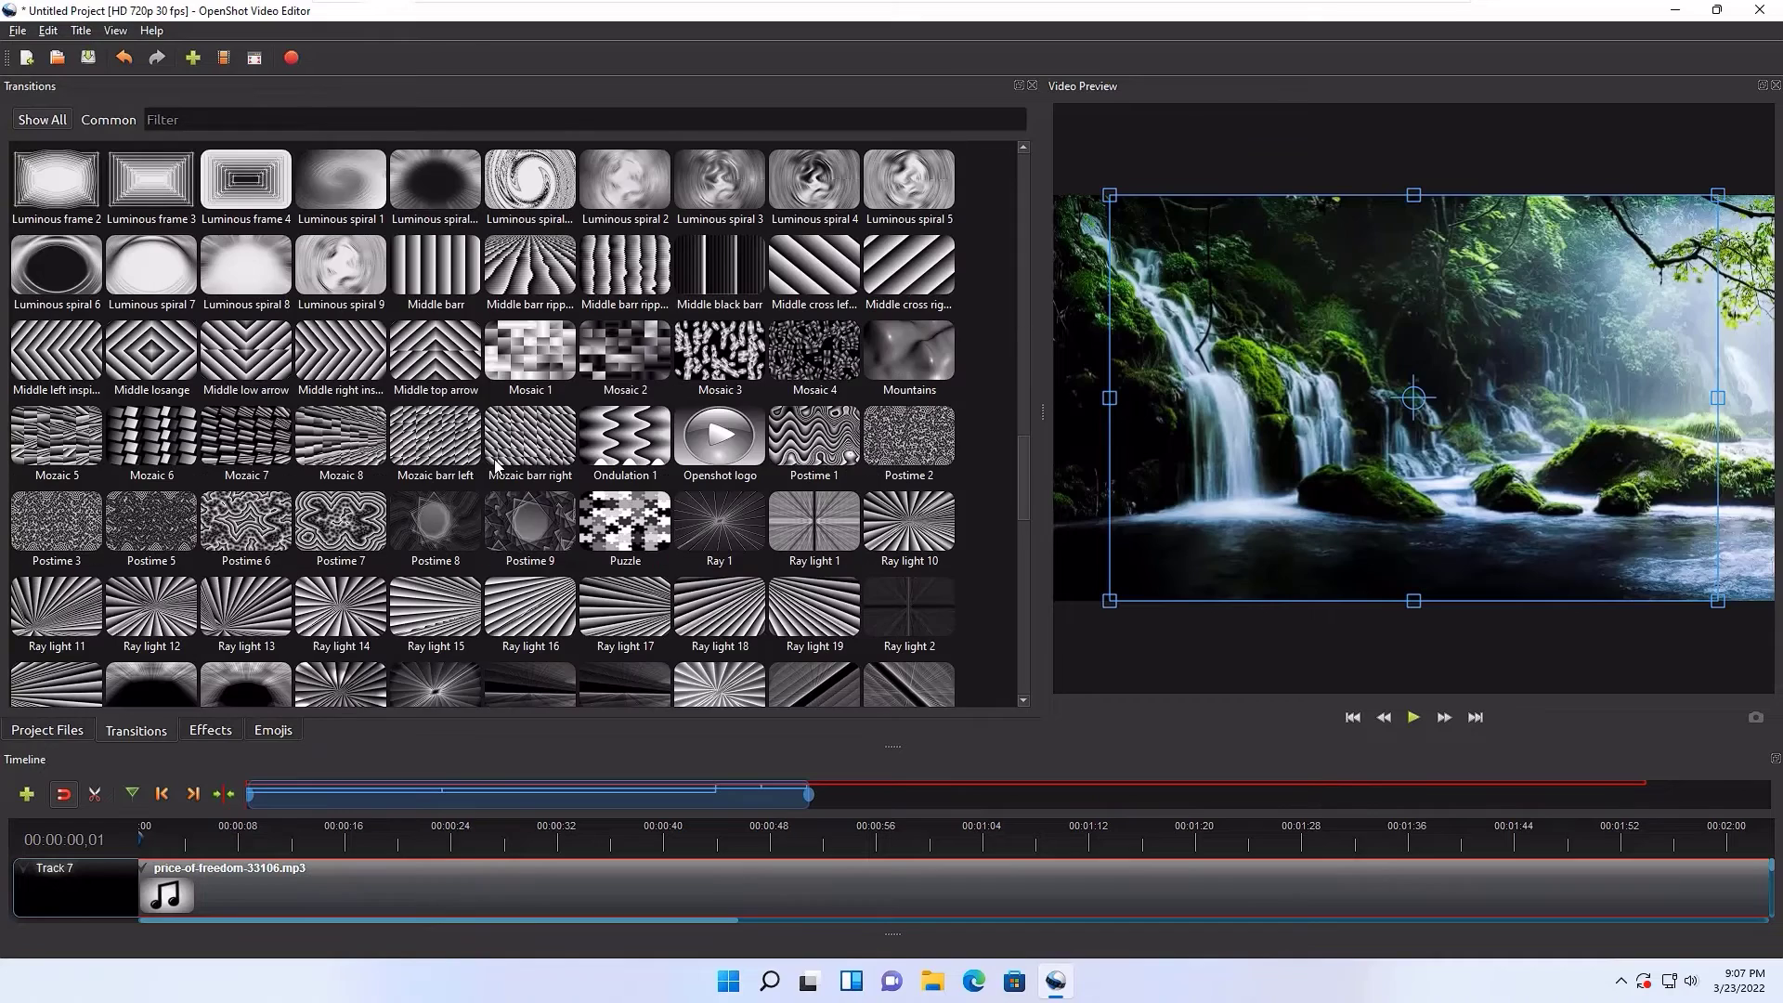
pyautogui.scroll(-10, 497, 464)
pyautogui.click(417, 499)
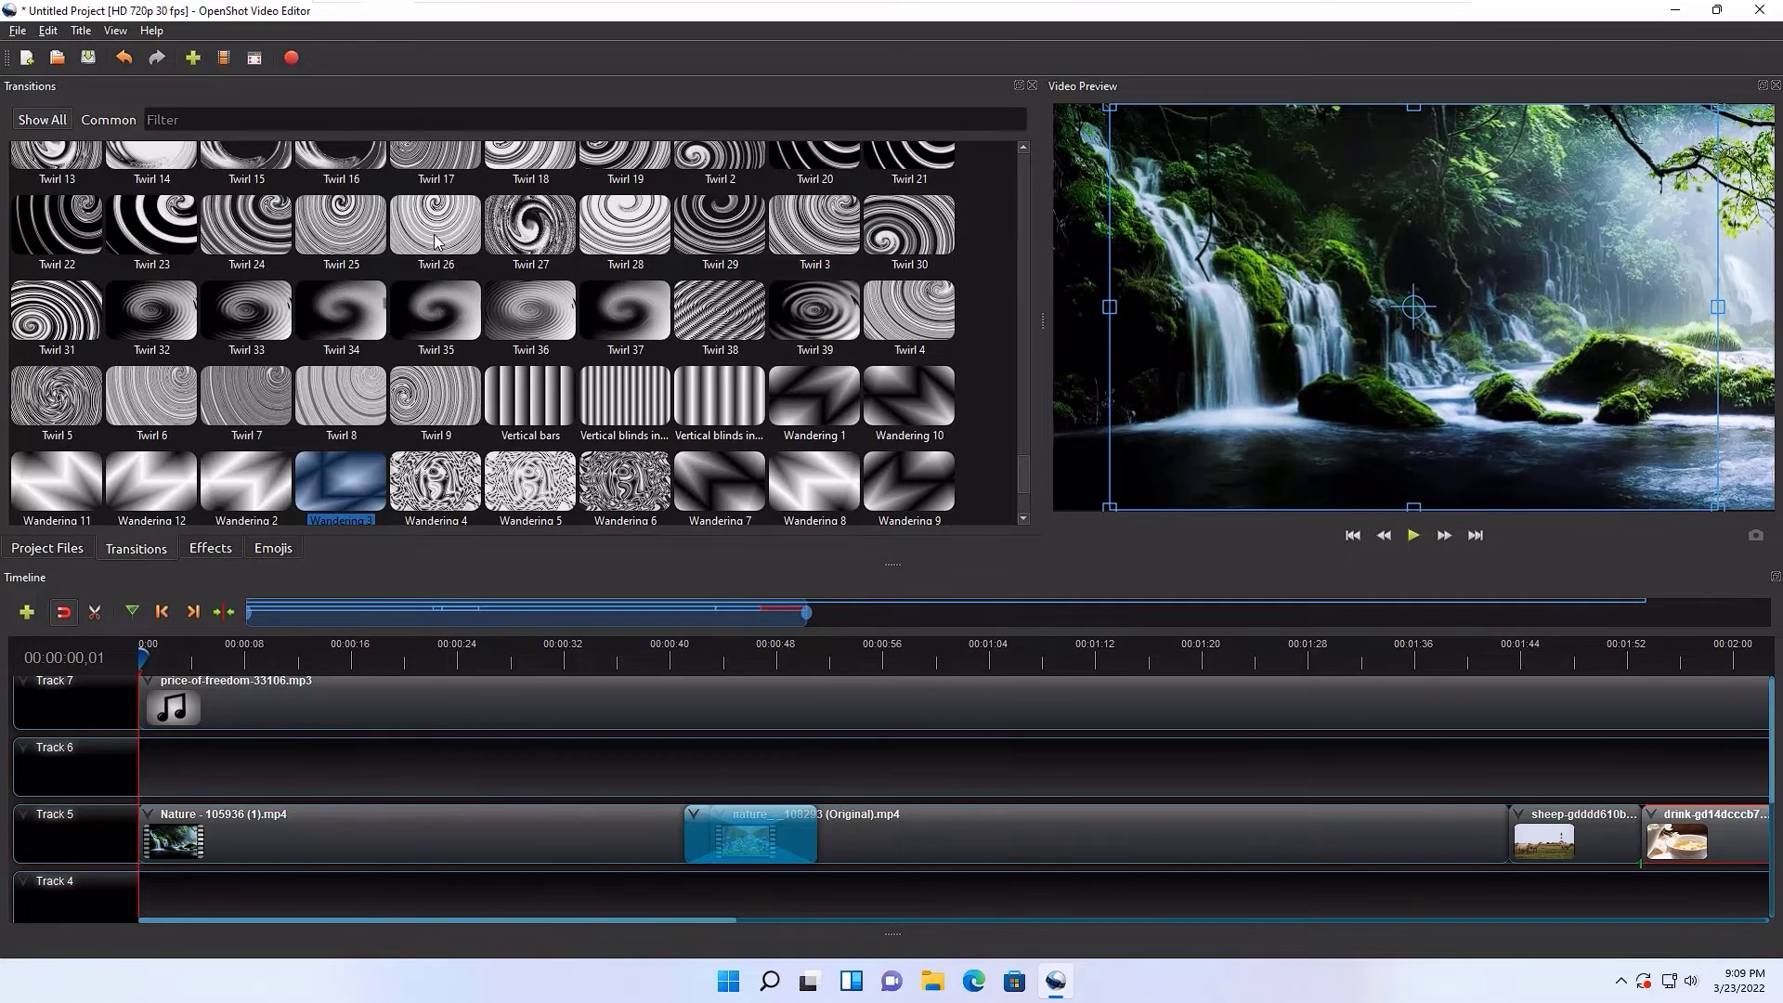
pyautogui.click(434, 241)
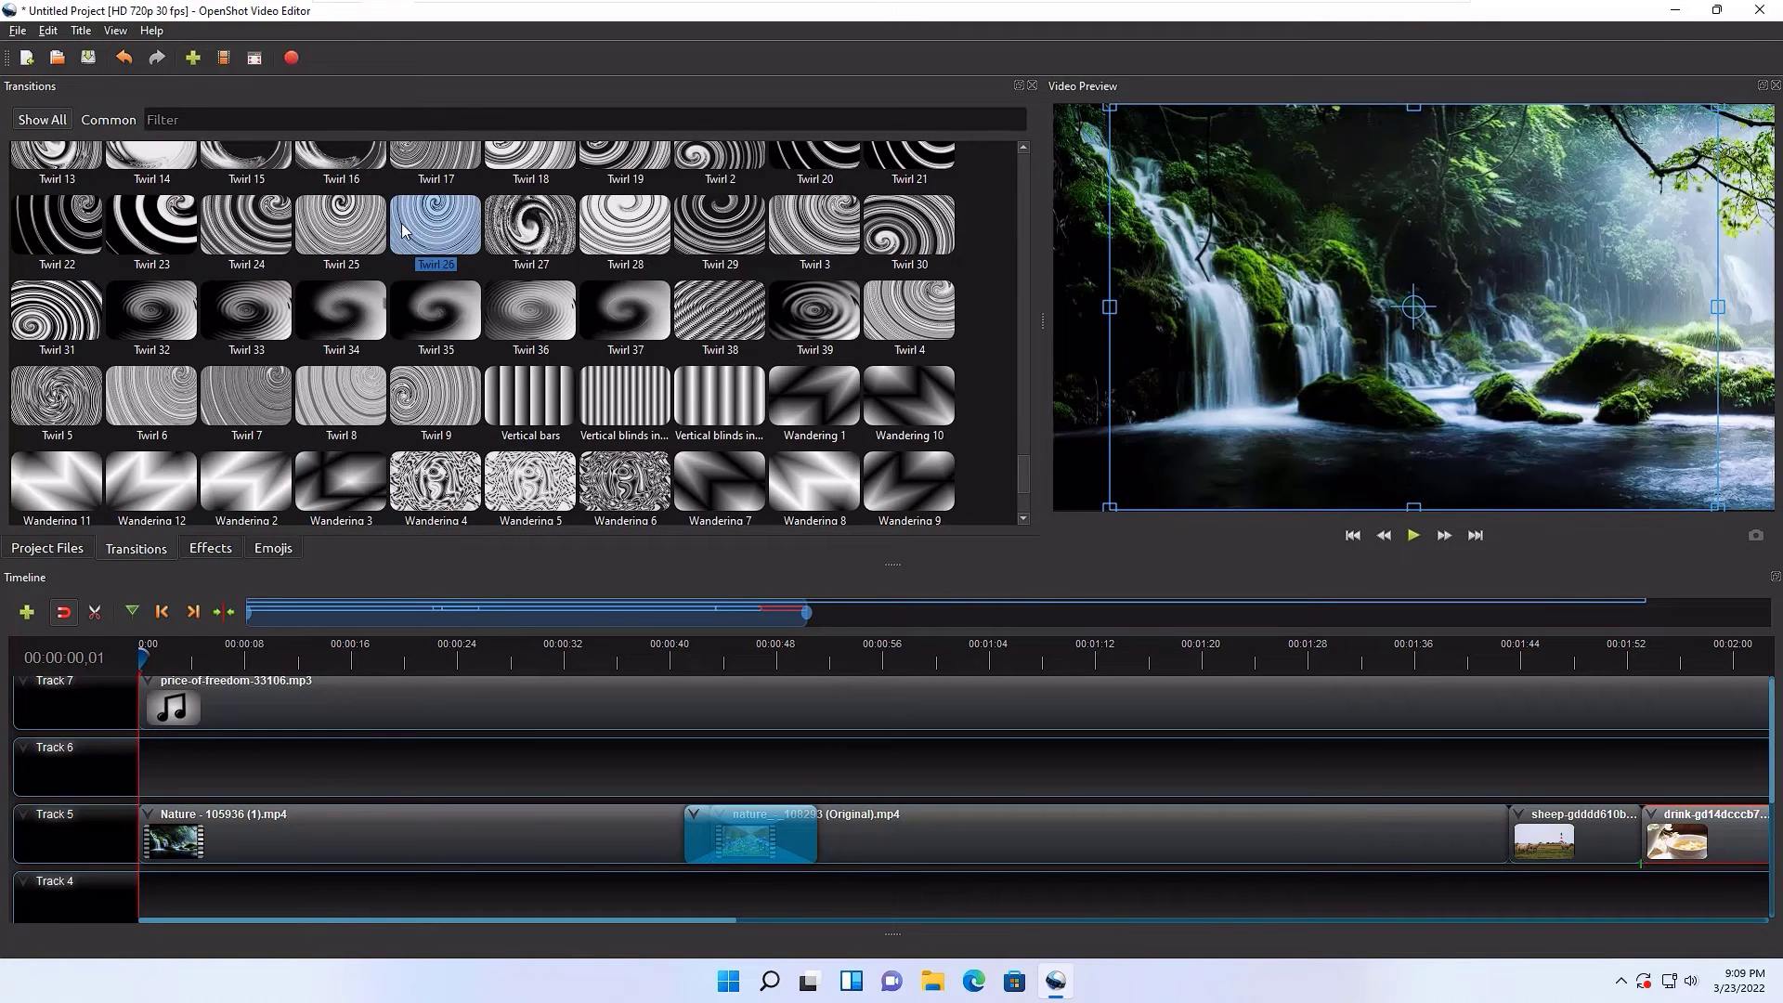
pyautogui.scroll(8, 400, 249)
pyautogui.moveTo(341, 270); pyautogui.dragTo(1510, 838)
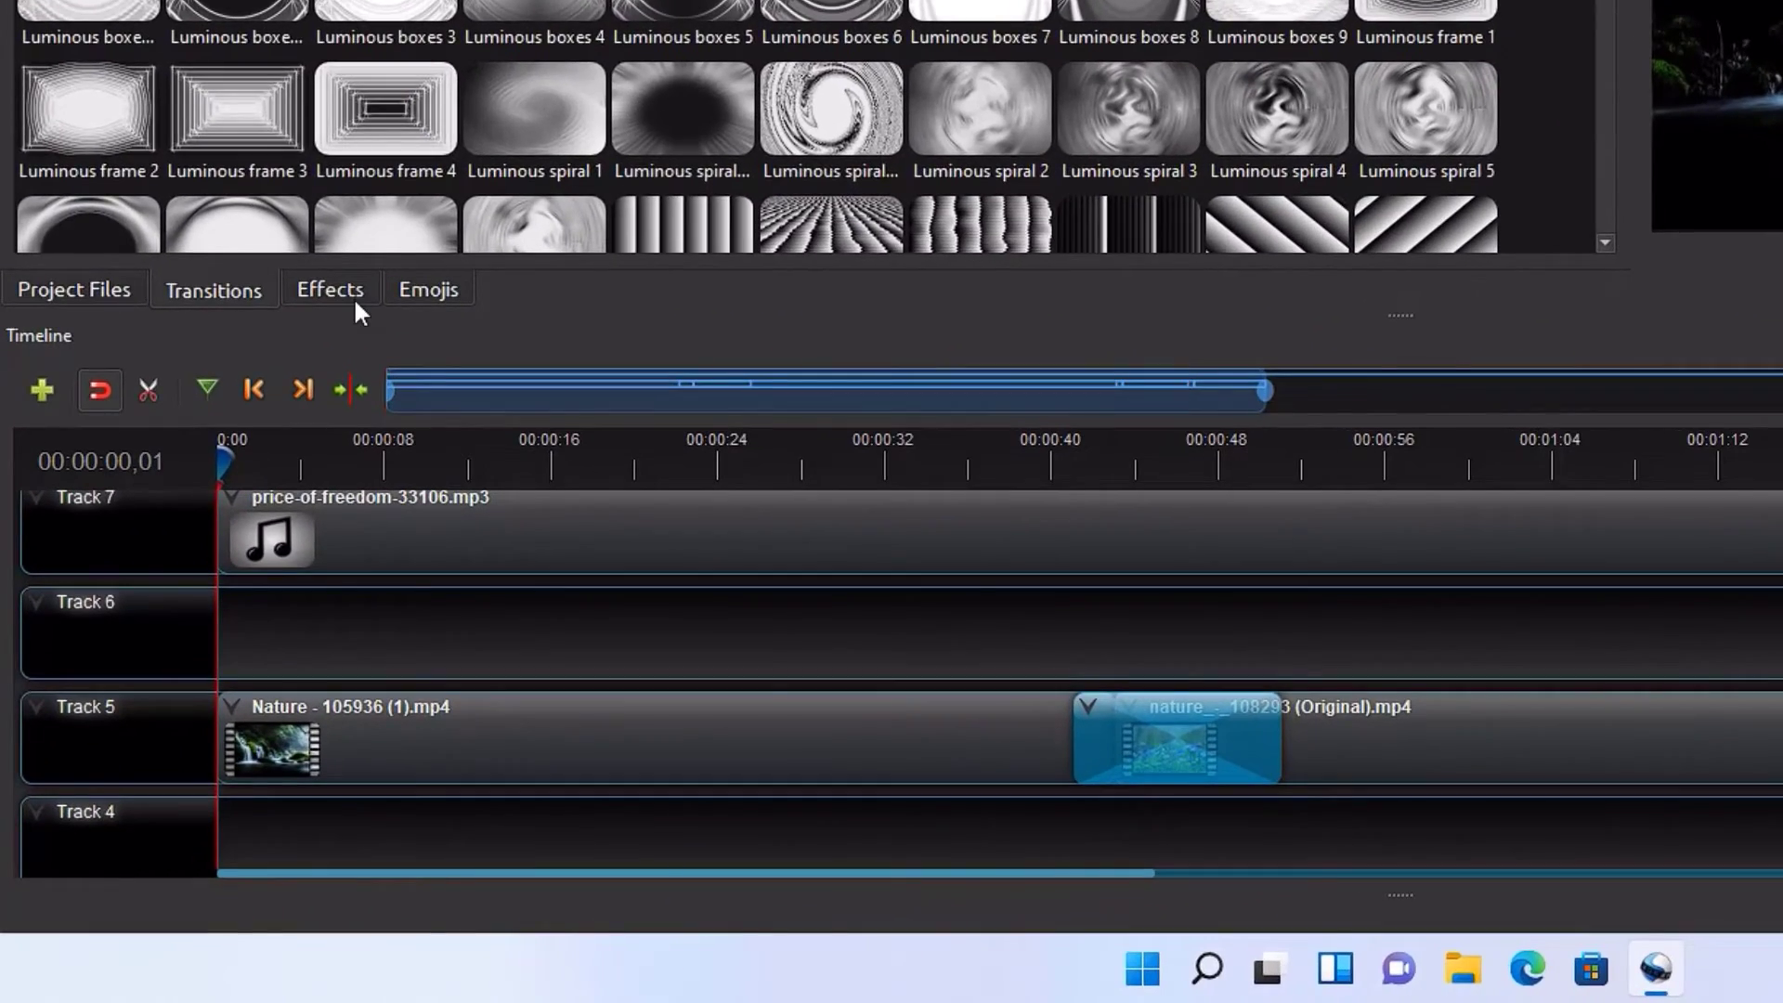
# Show the Effects library to browse effects such as Blur, Brightness & Contrast and Chroma Key
pyautogui.click(334, 325)
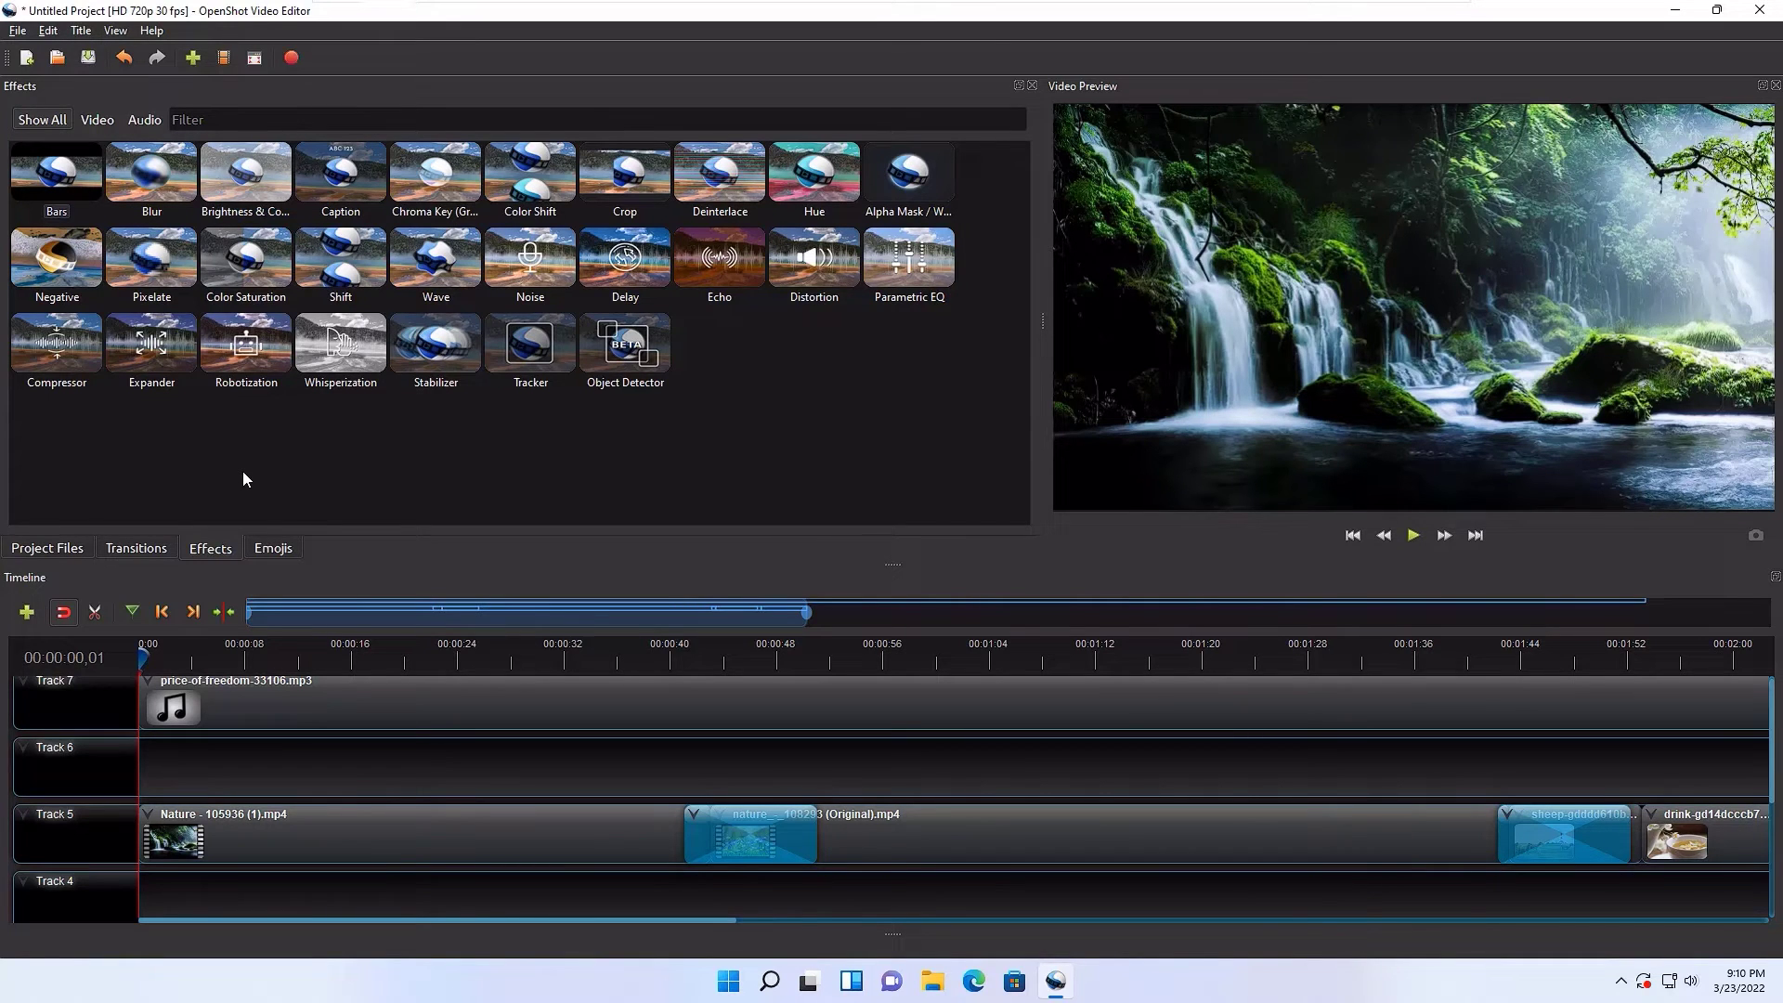
# Drag the Shield (1F6E1) and Shopping bags (1F6CD) emojis onto Track 6
pyautogui.click(263, 549)
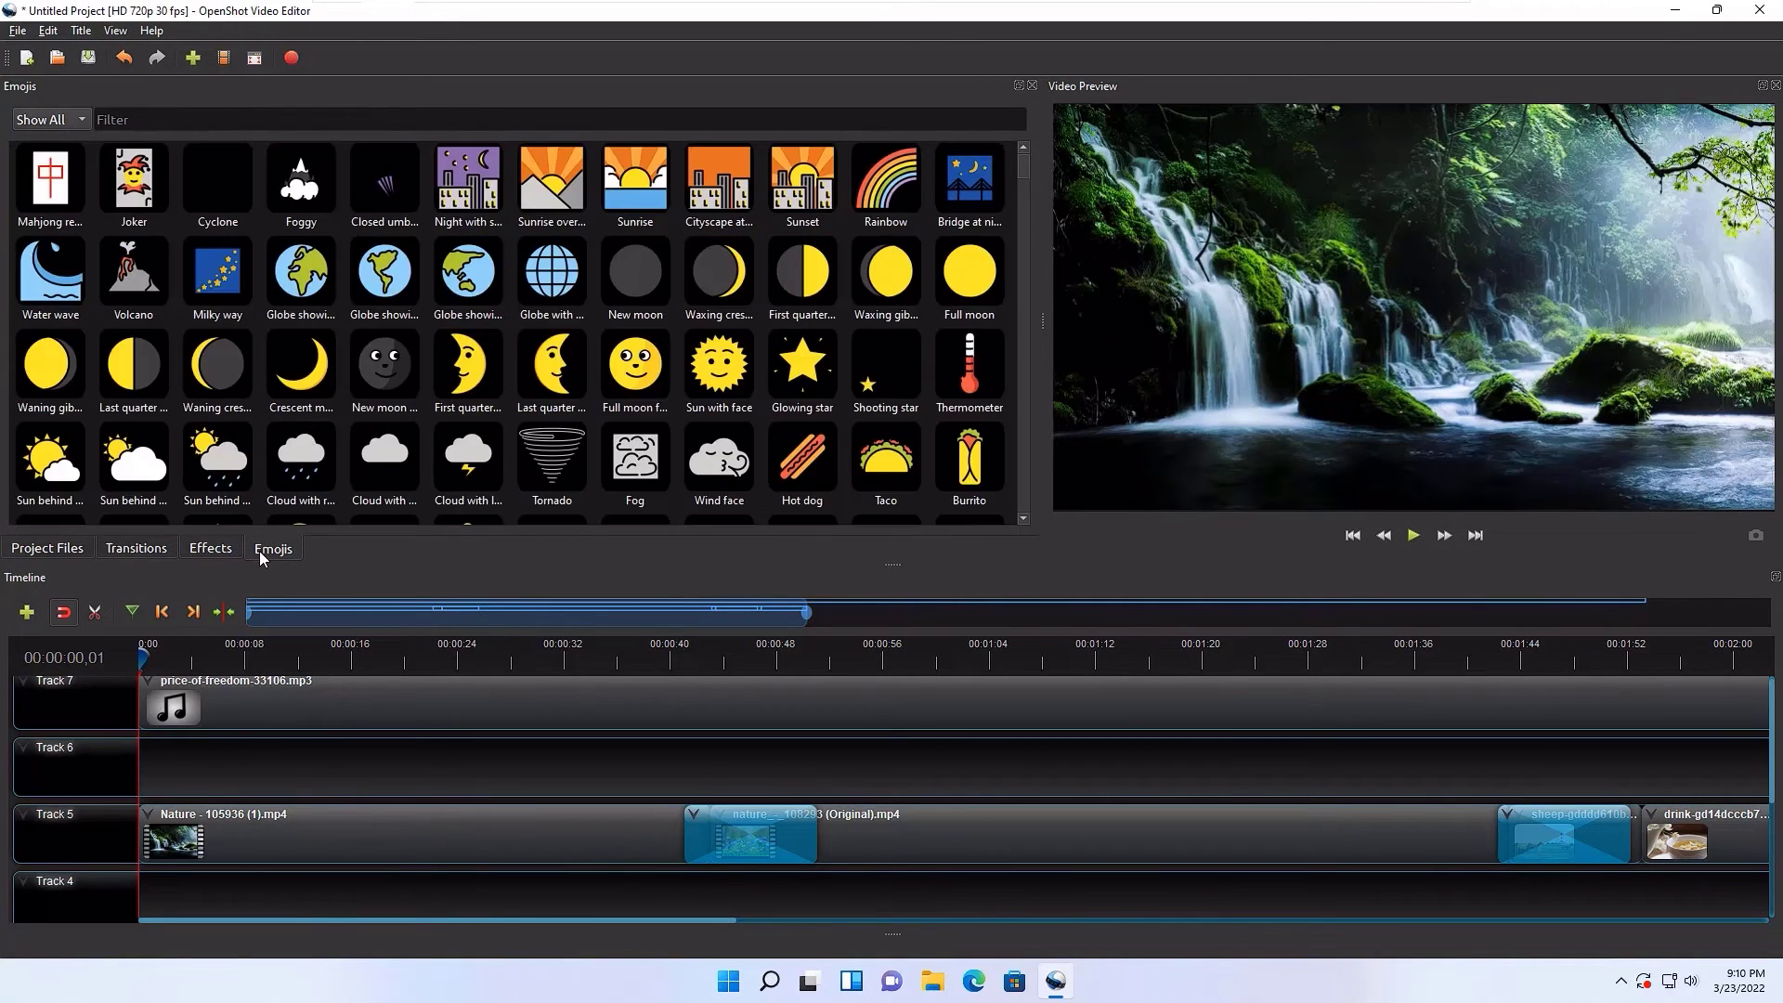
pyautogui.scroll(-15, 404, 409)
pyautogui.scroll(-10, 404, 409)
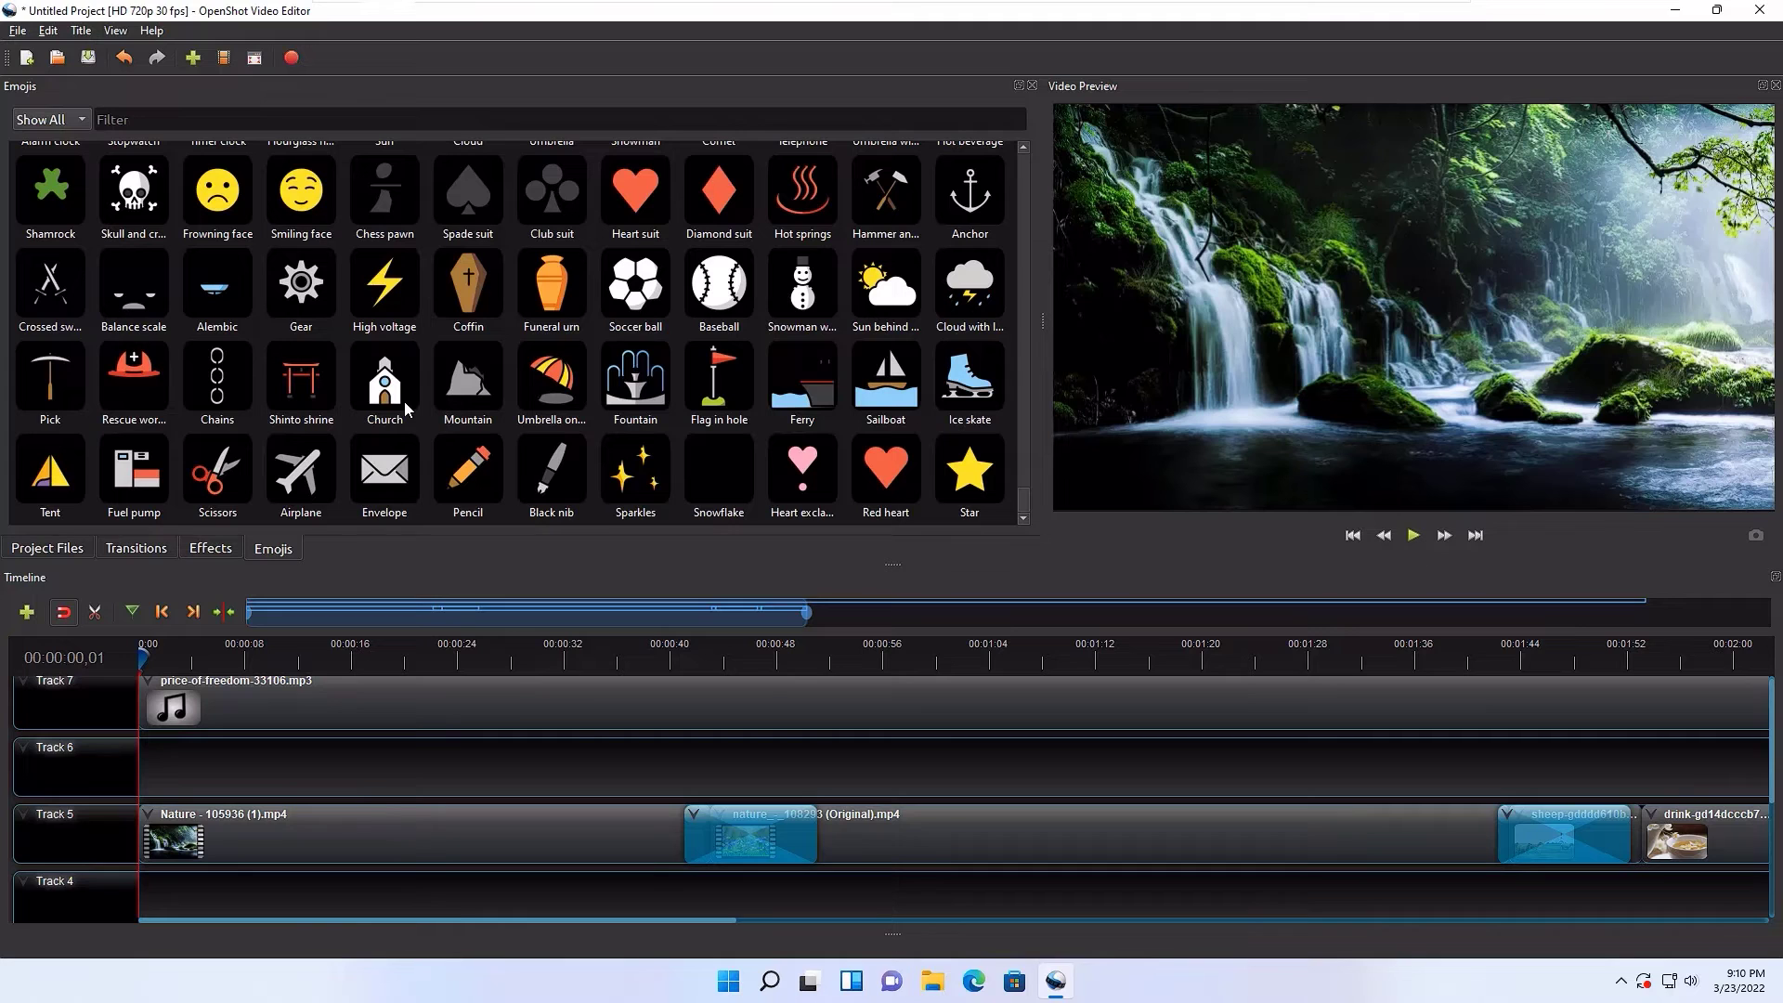
pyautogui.scroll(5, 404, 401)
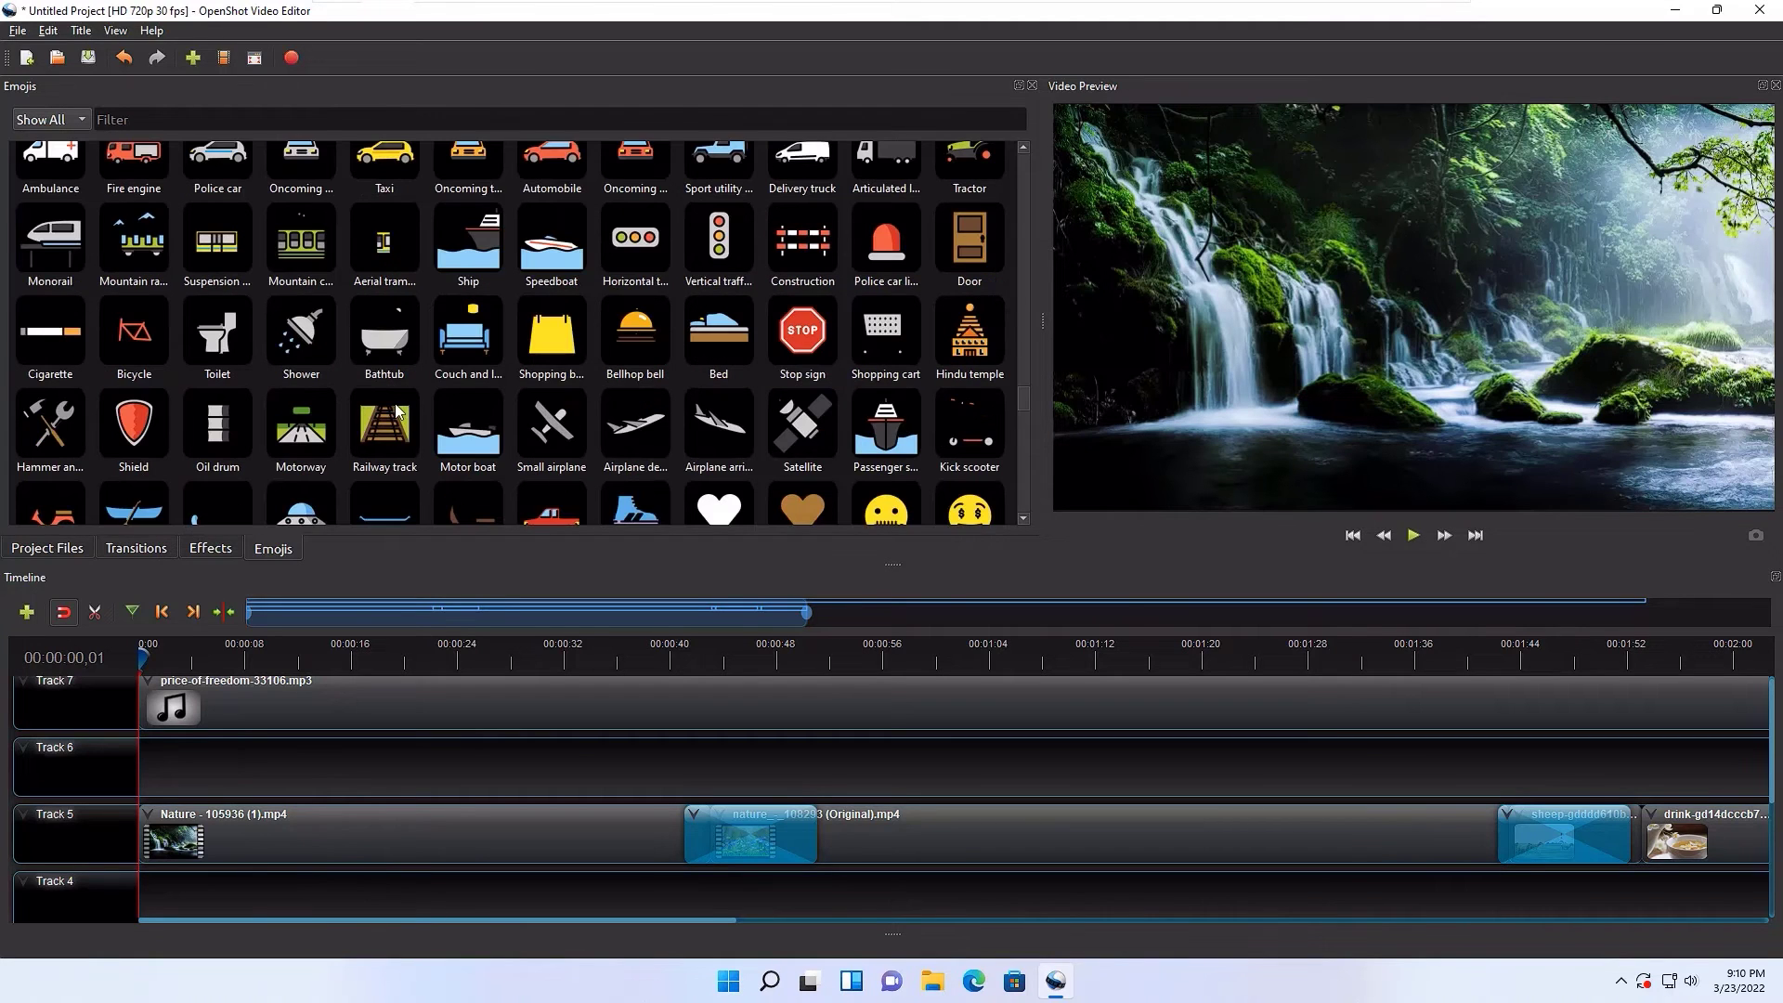
pyautogui.moveTo(148, 415); pyautogui.dragTo(464, 764)
pyautogui.moveTo(552, 334); pyautogui.dragTo(966, 785)
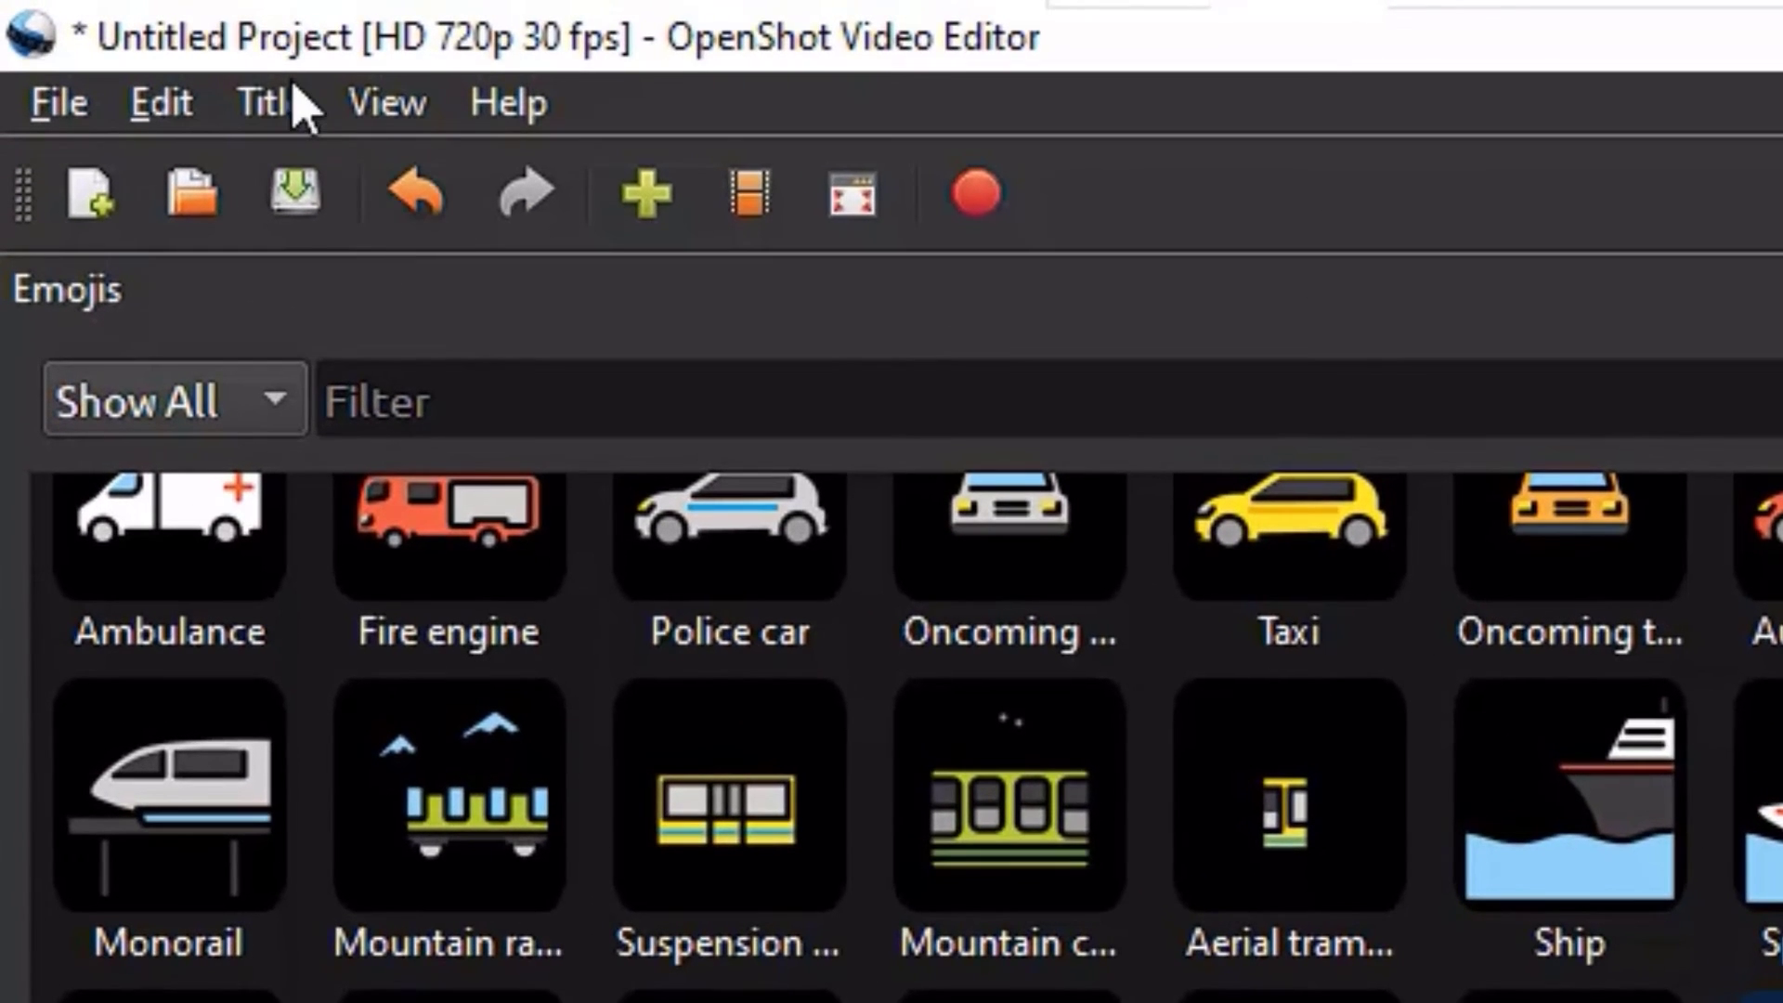
pyautogui.click(93, 34)
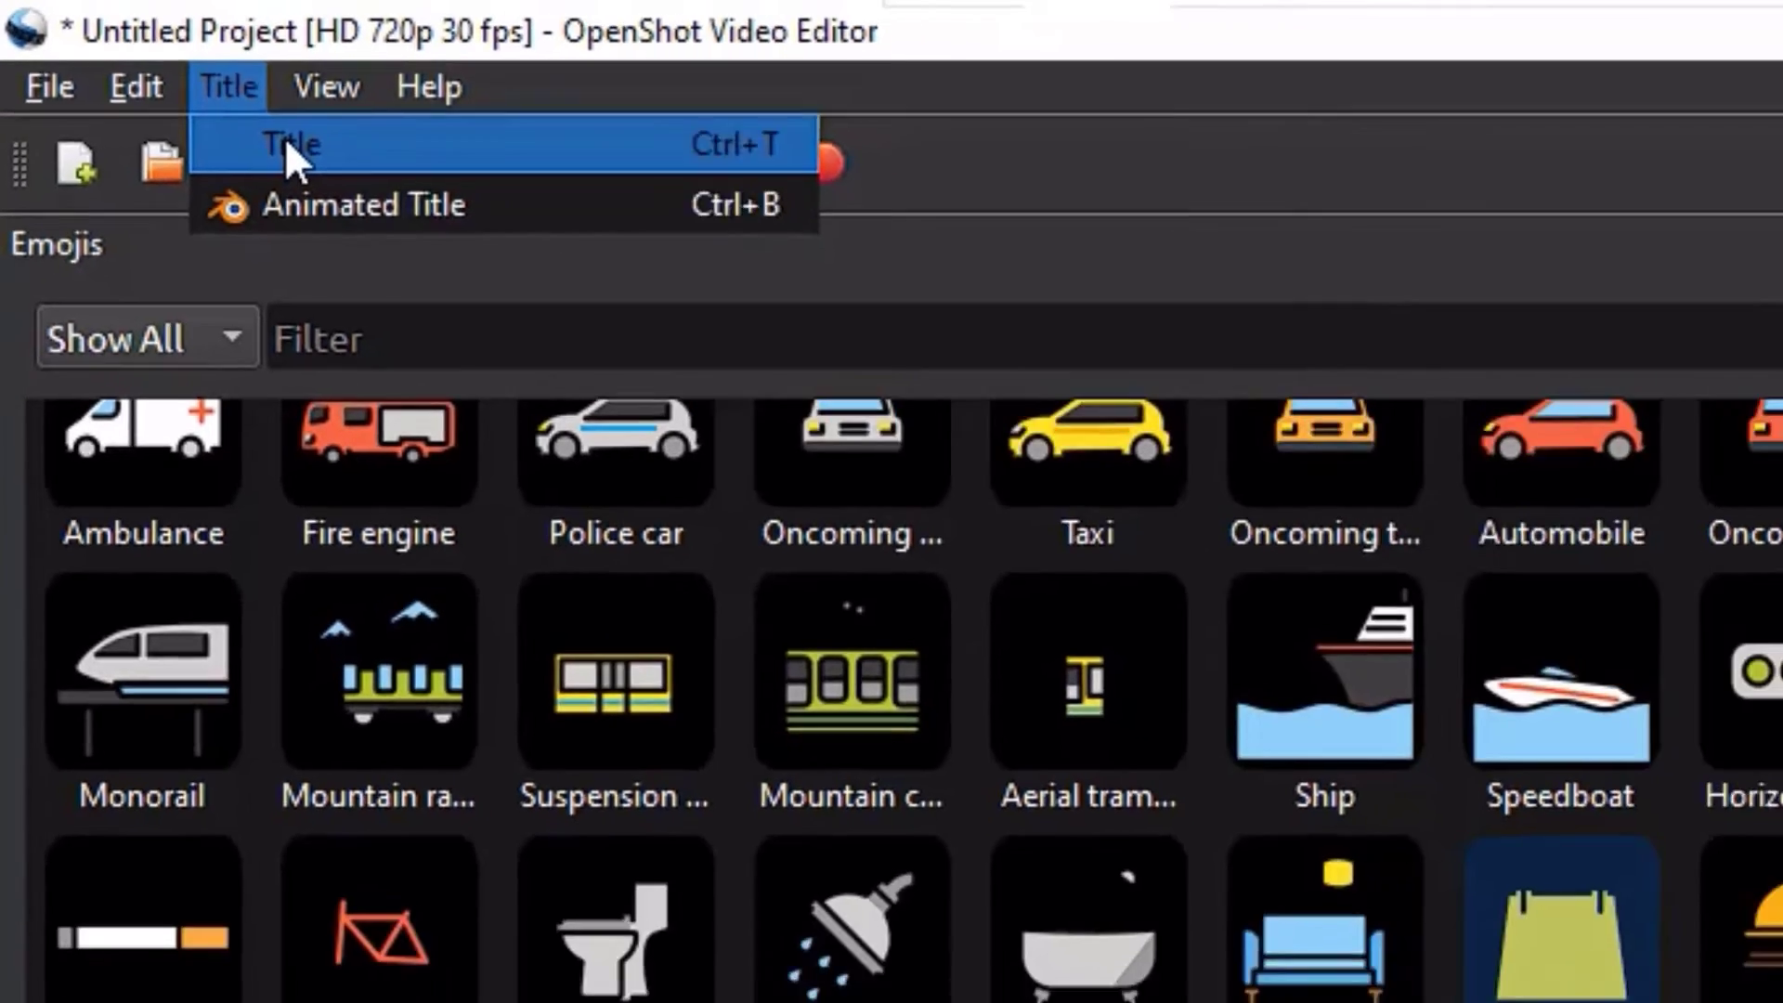
# Choose the Sunset title template
pyautogui.click(342, 172)
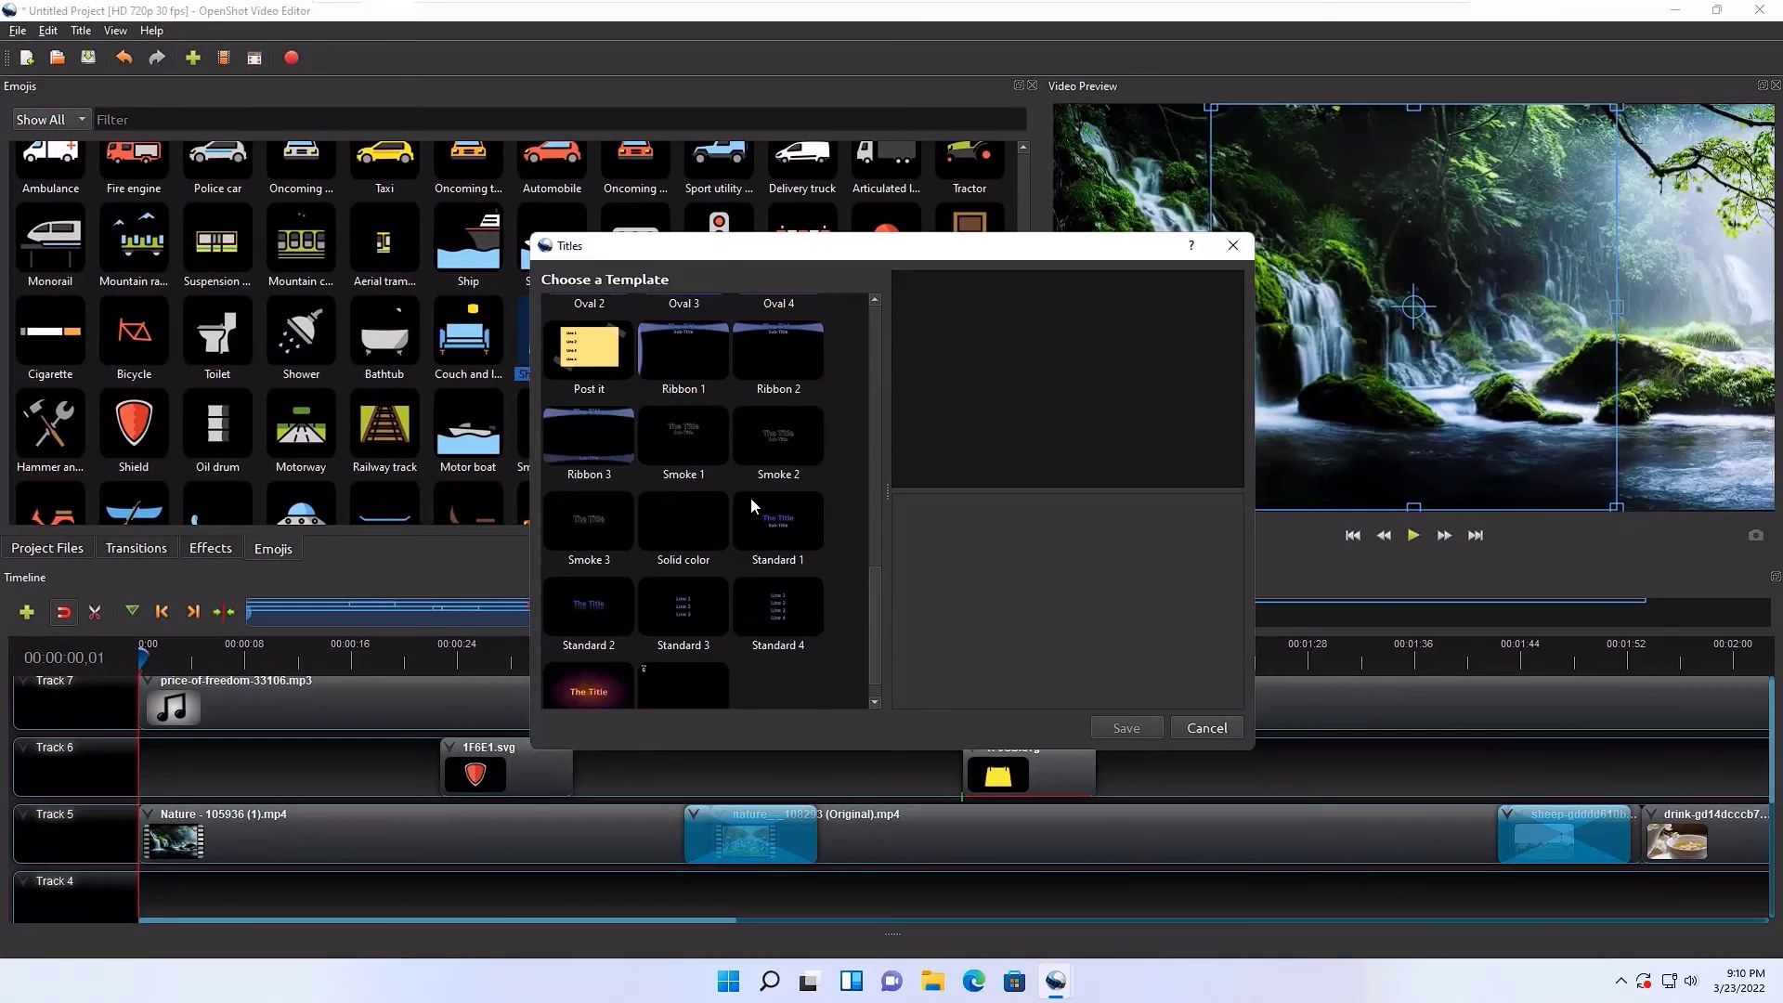
pyautogui.scroll(-2, 751, 505)
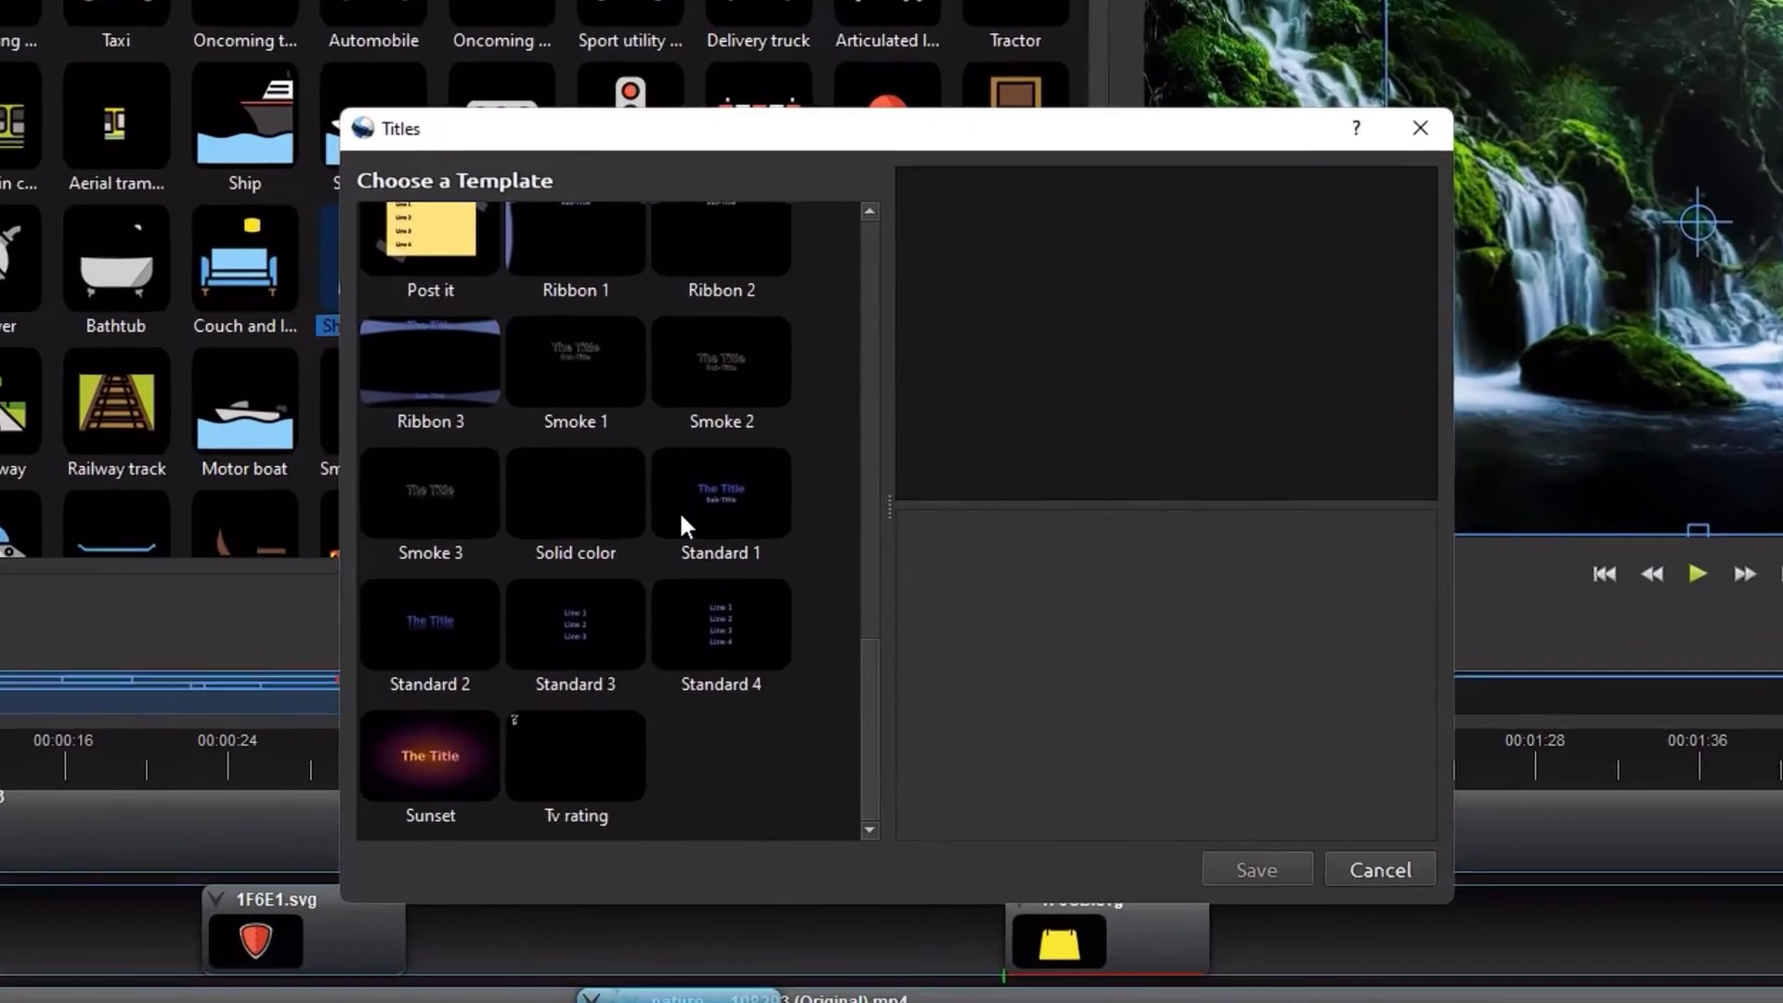
pyautogui.scroll(3, 754, 501)
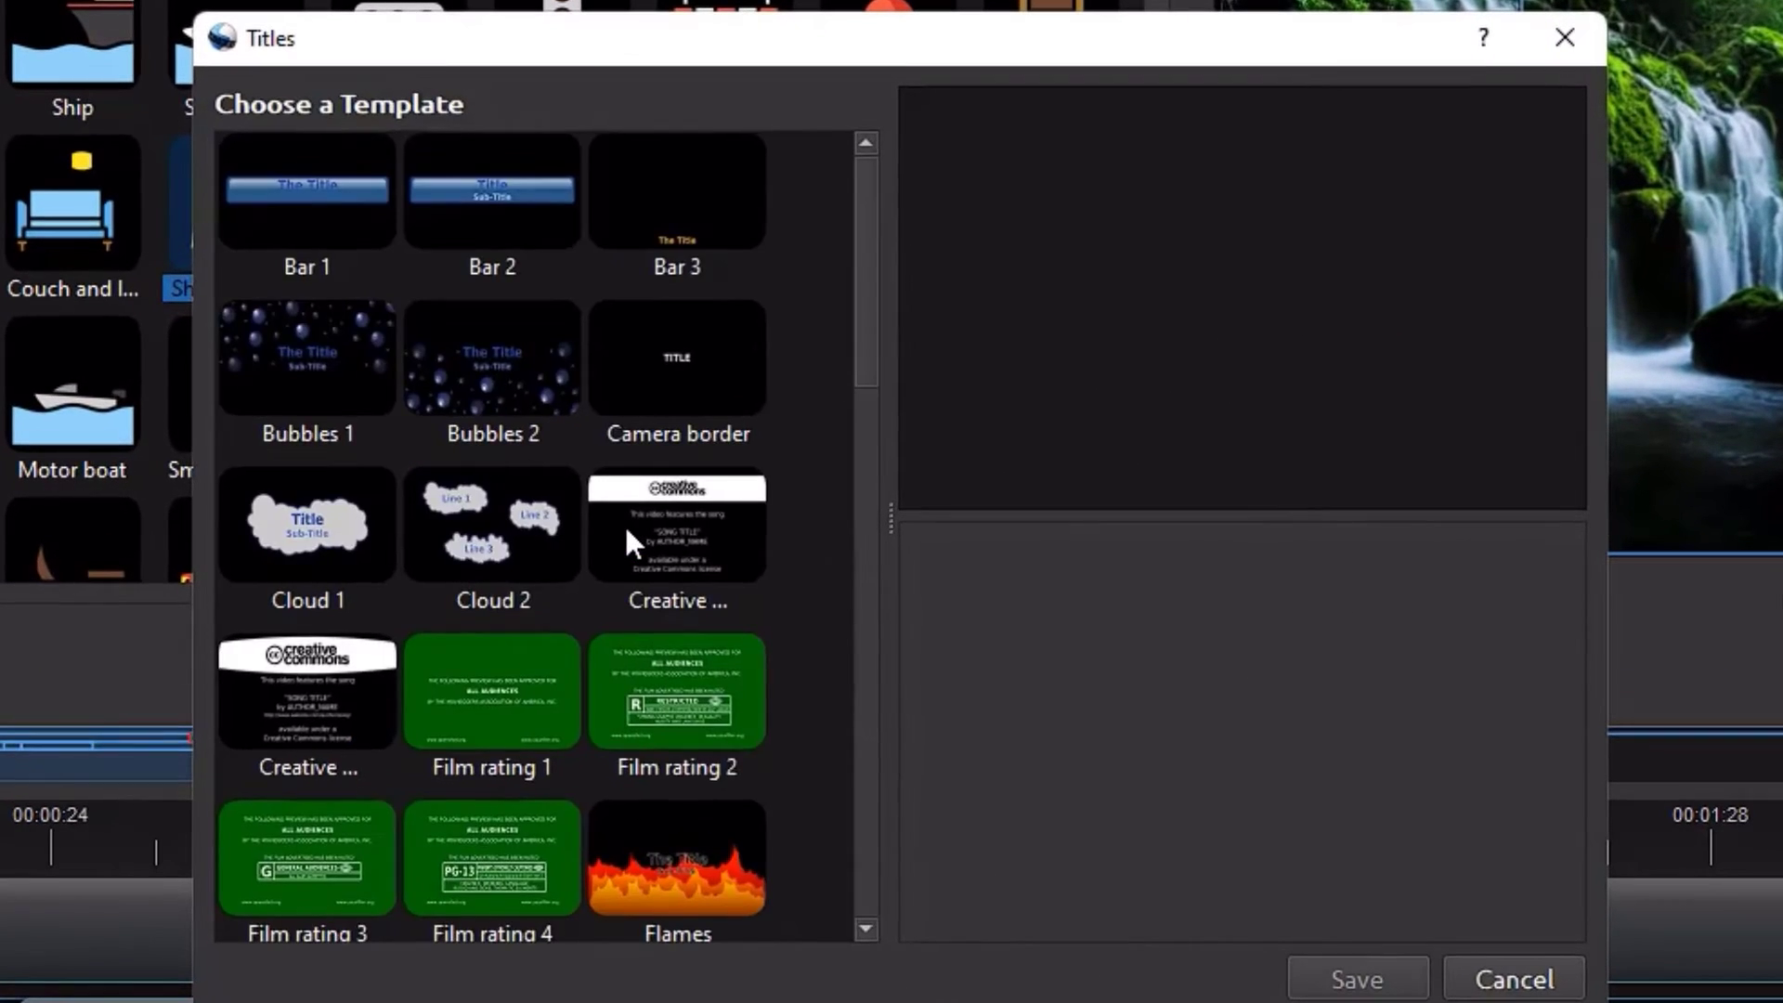
pyautogui.scroll(-3, 754, 506)
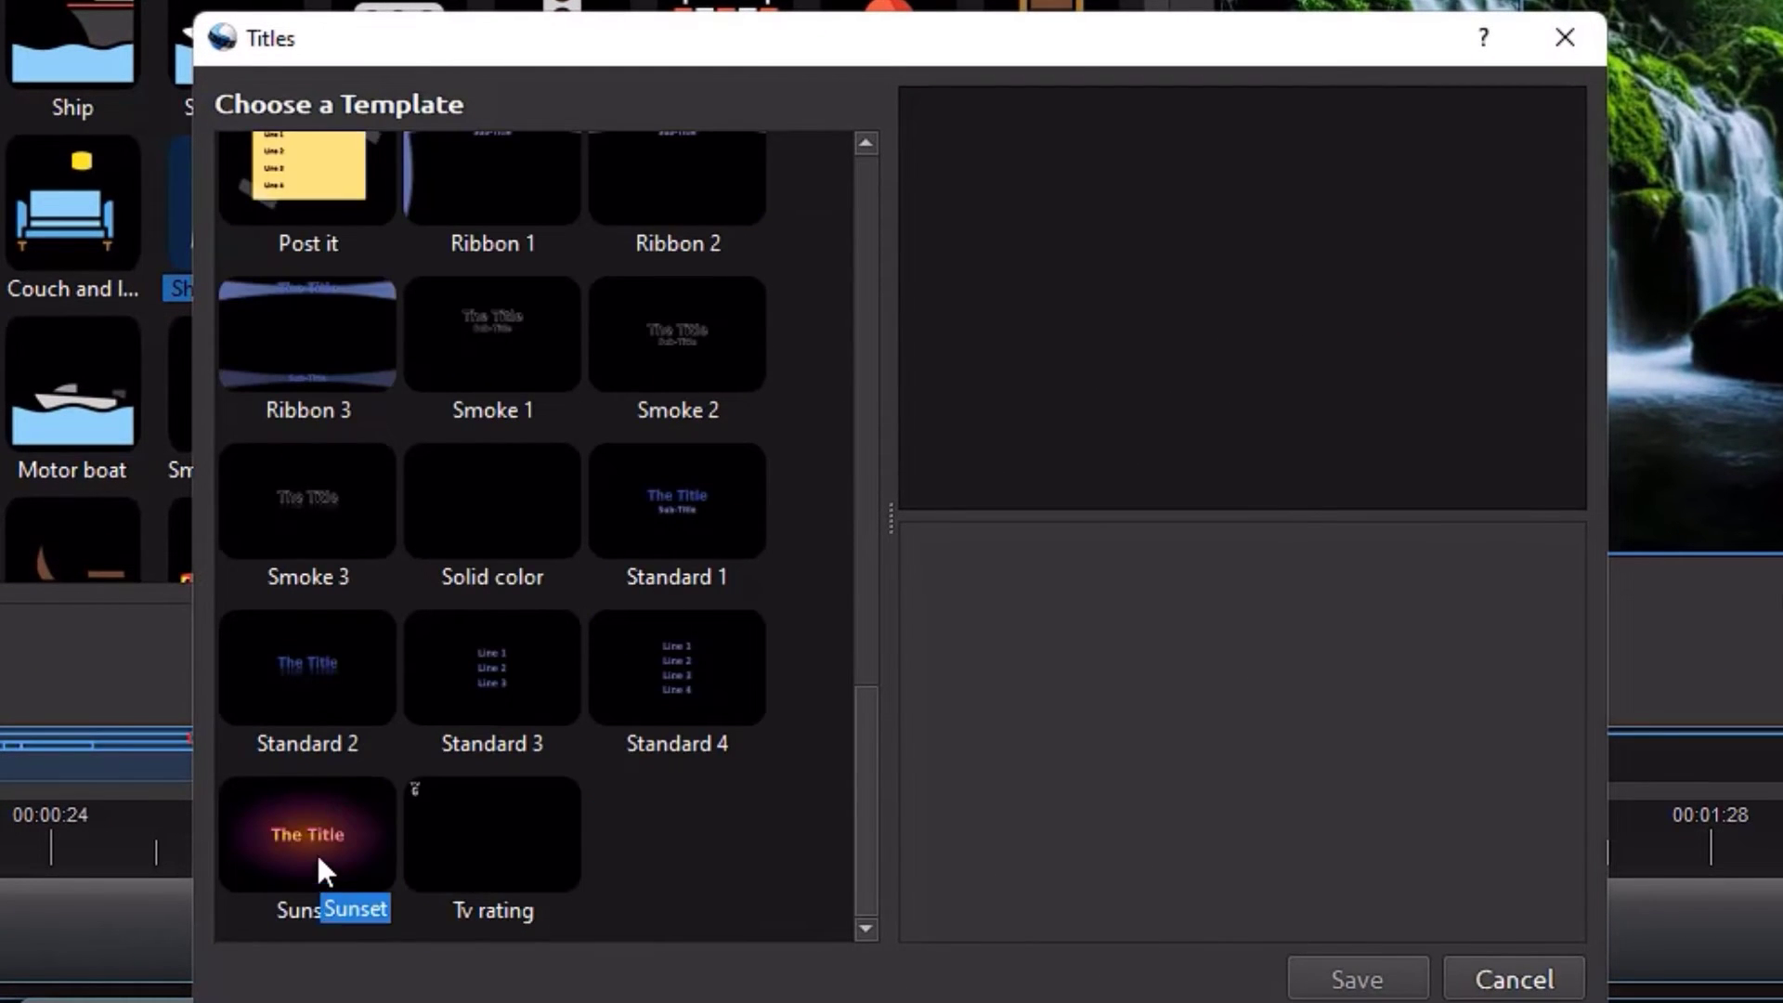
pyautogui.click(317, 849)
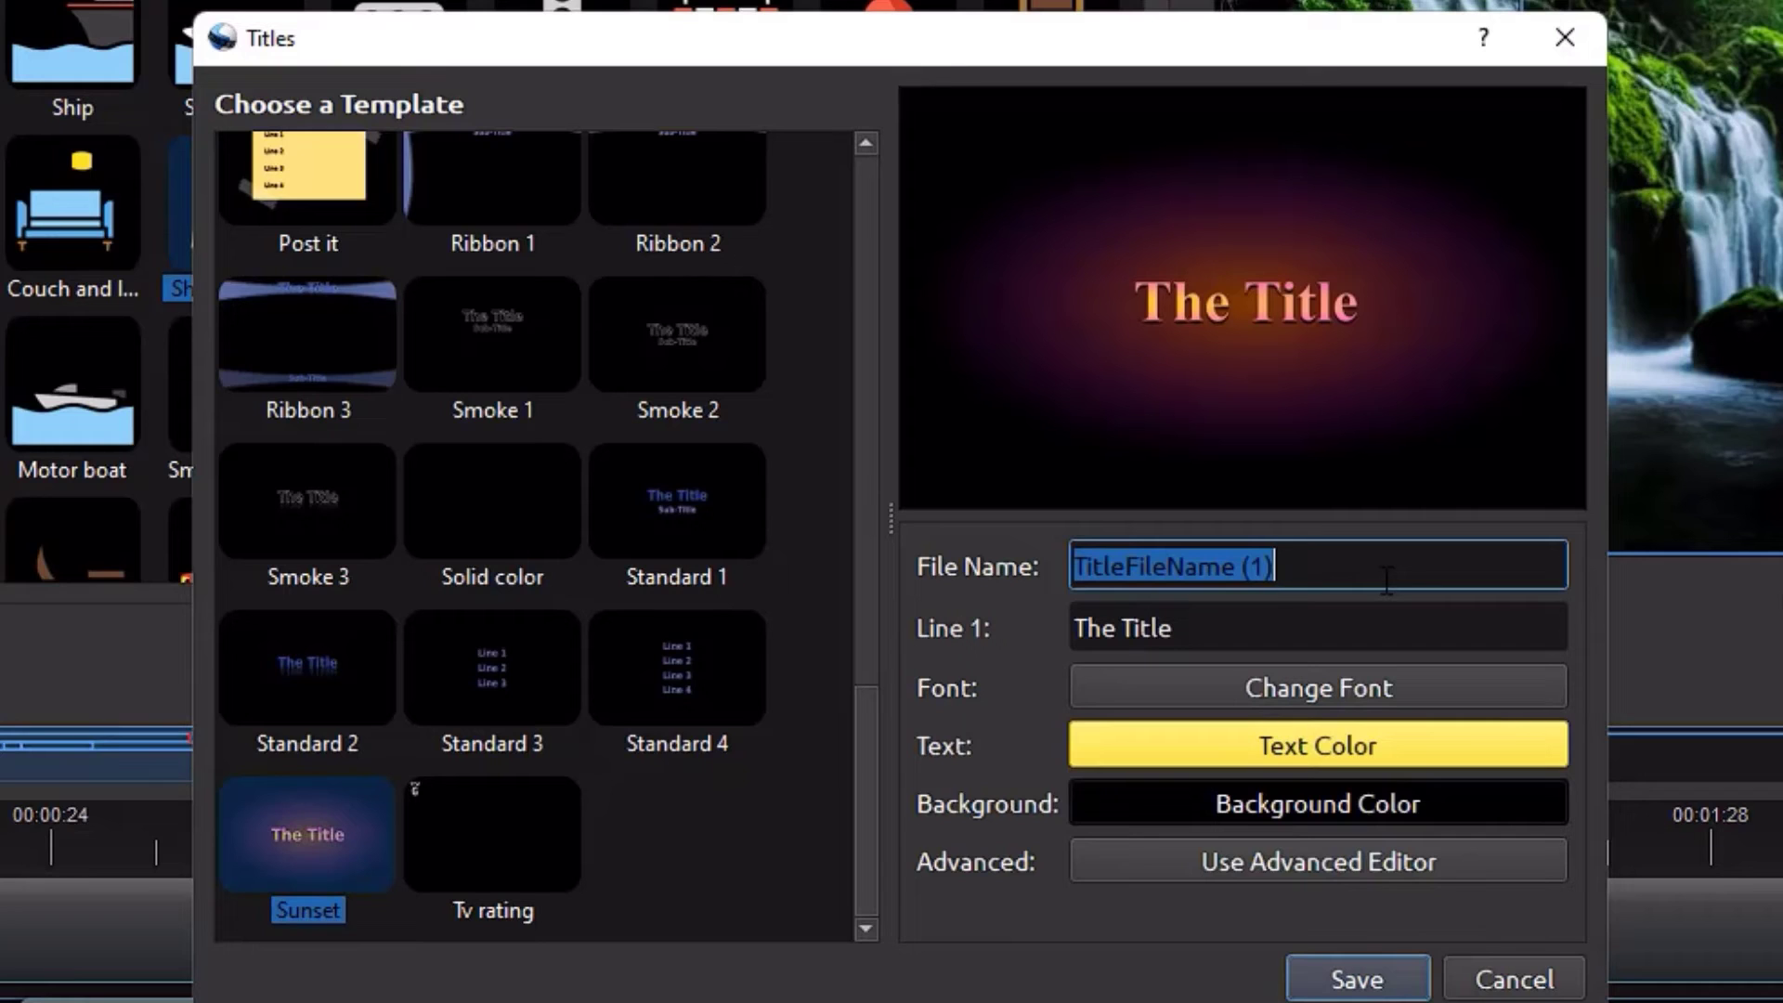
# Name the title 'Intro' and change its text to 'How to use video editor'
pyautogui.press('BackSpace')
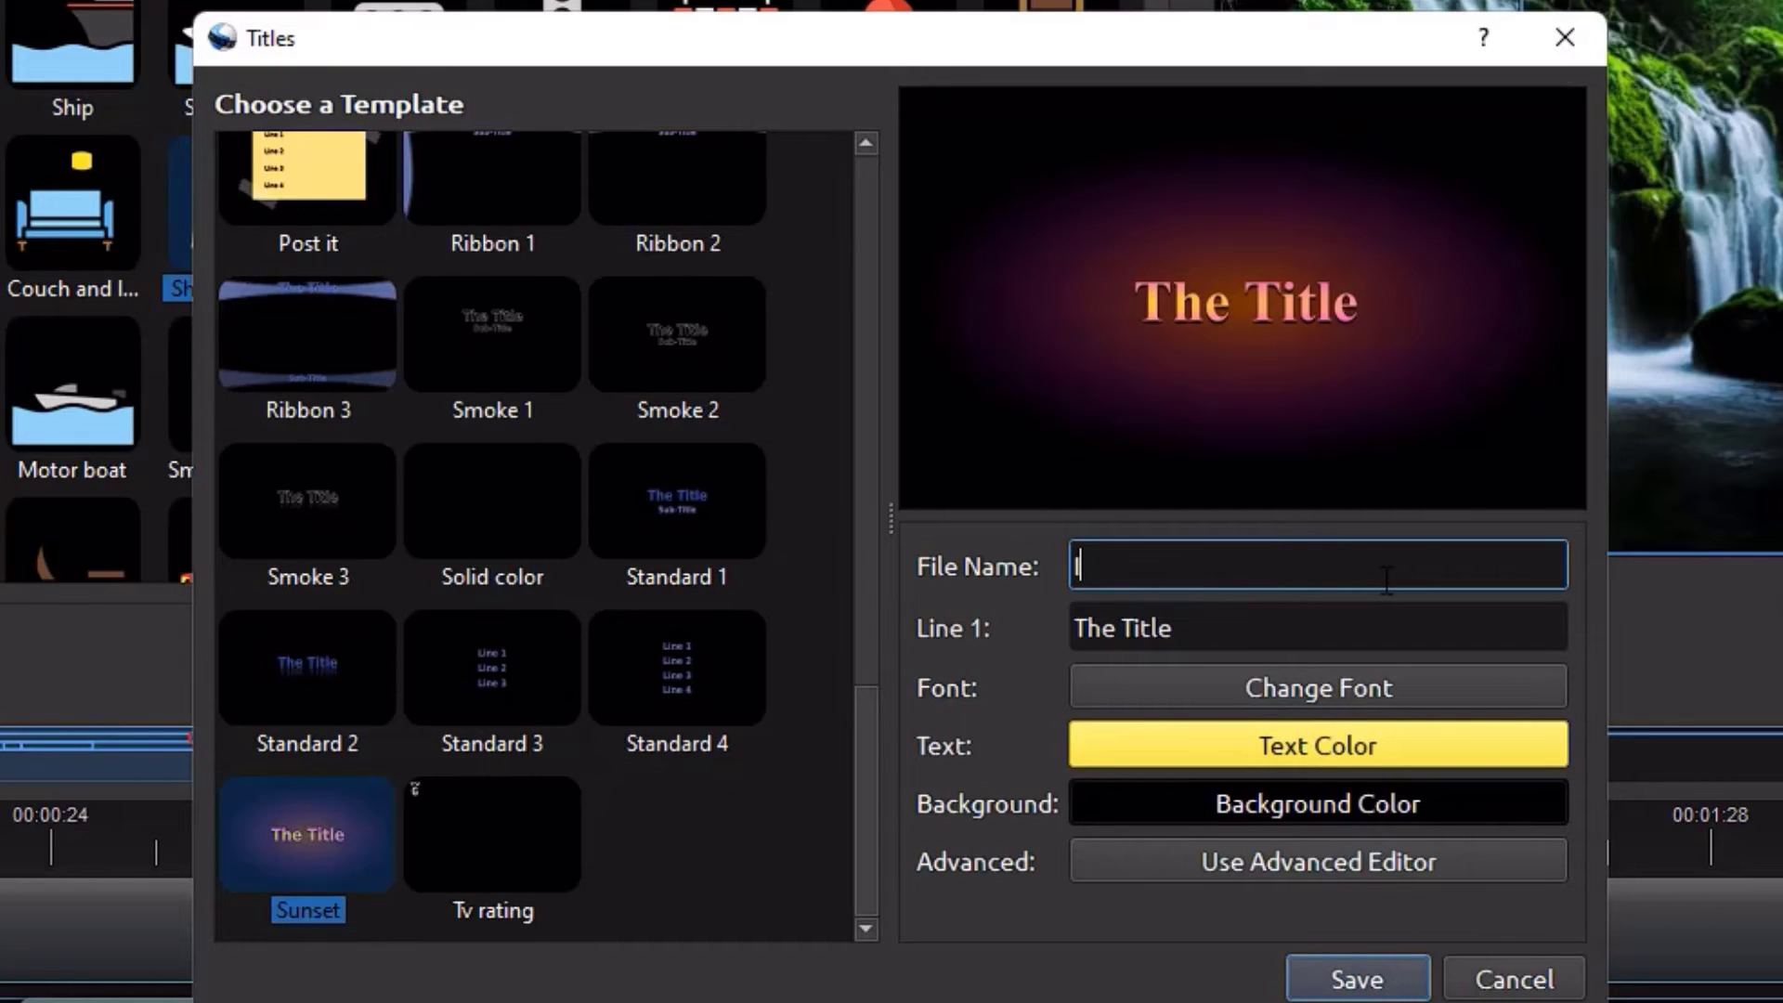
pyautogui.write('Intro')
pyautogui.tripleClick(1277, 628)
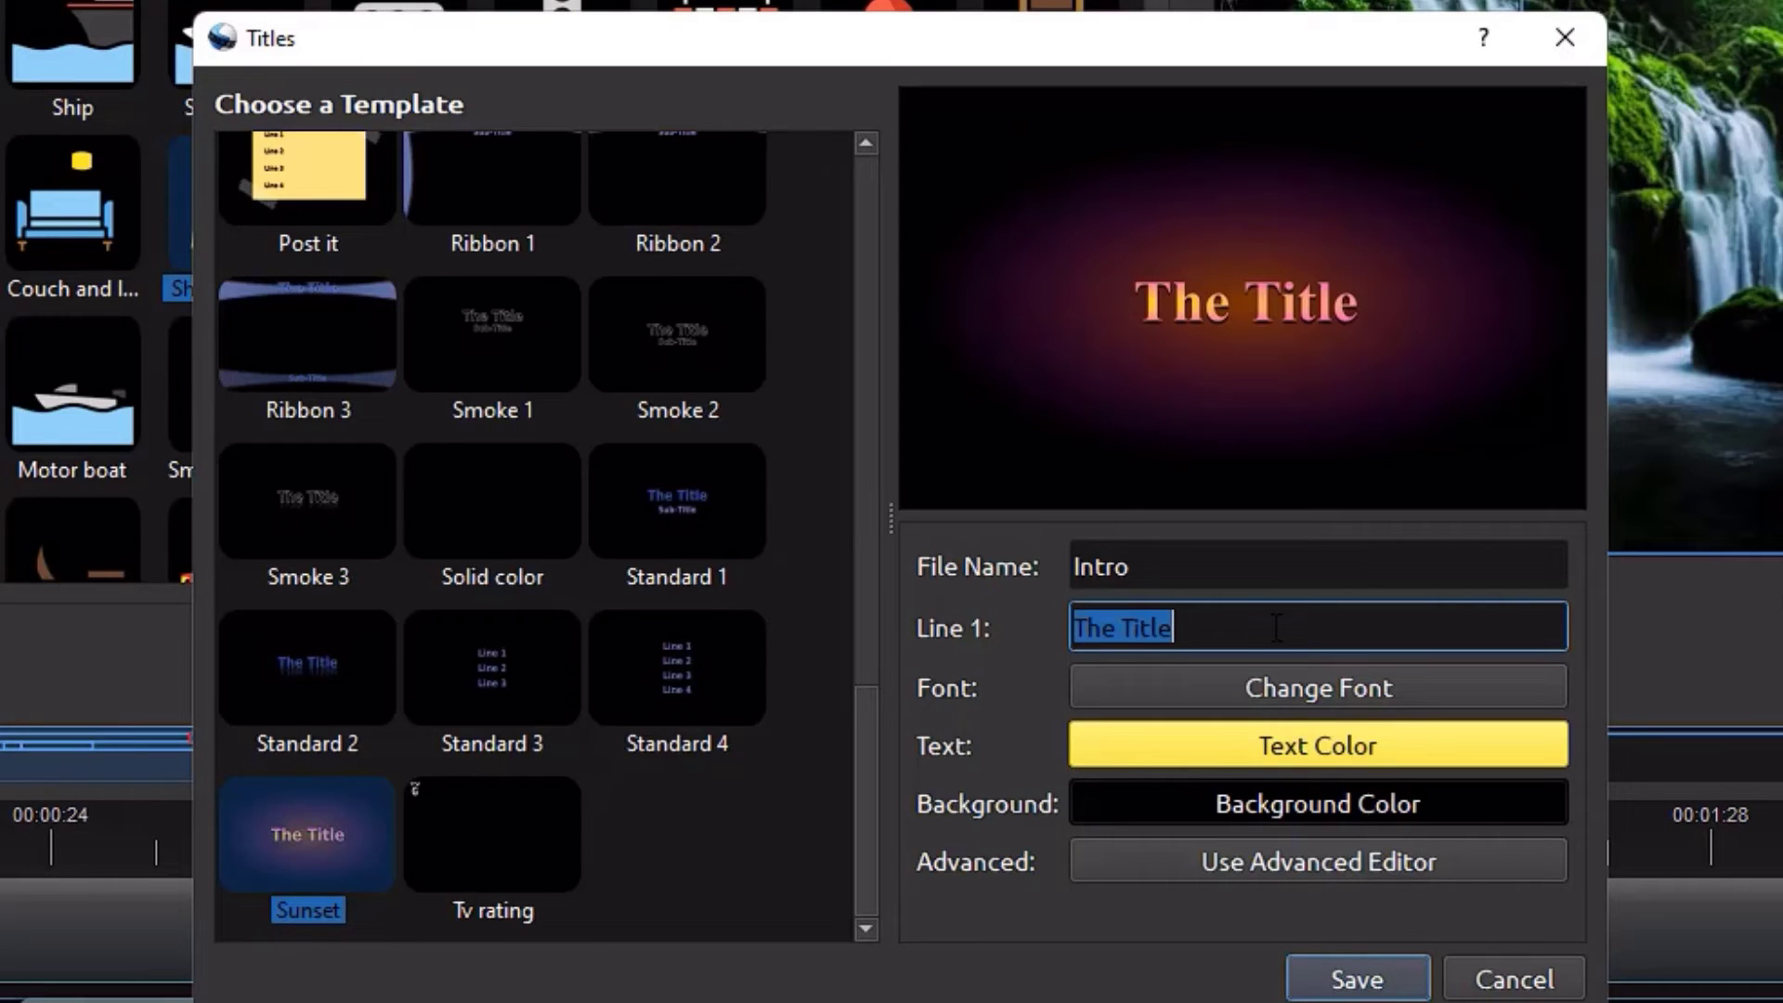
pyautogui.write('How')
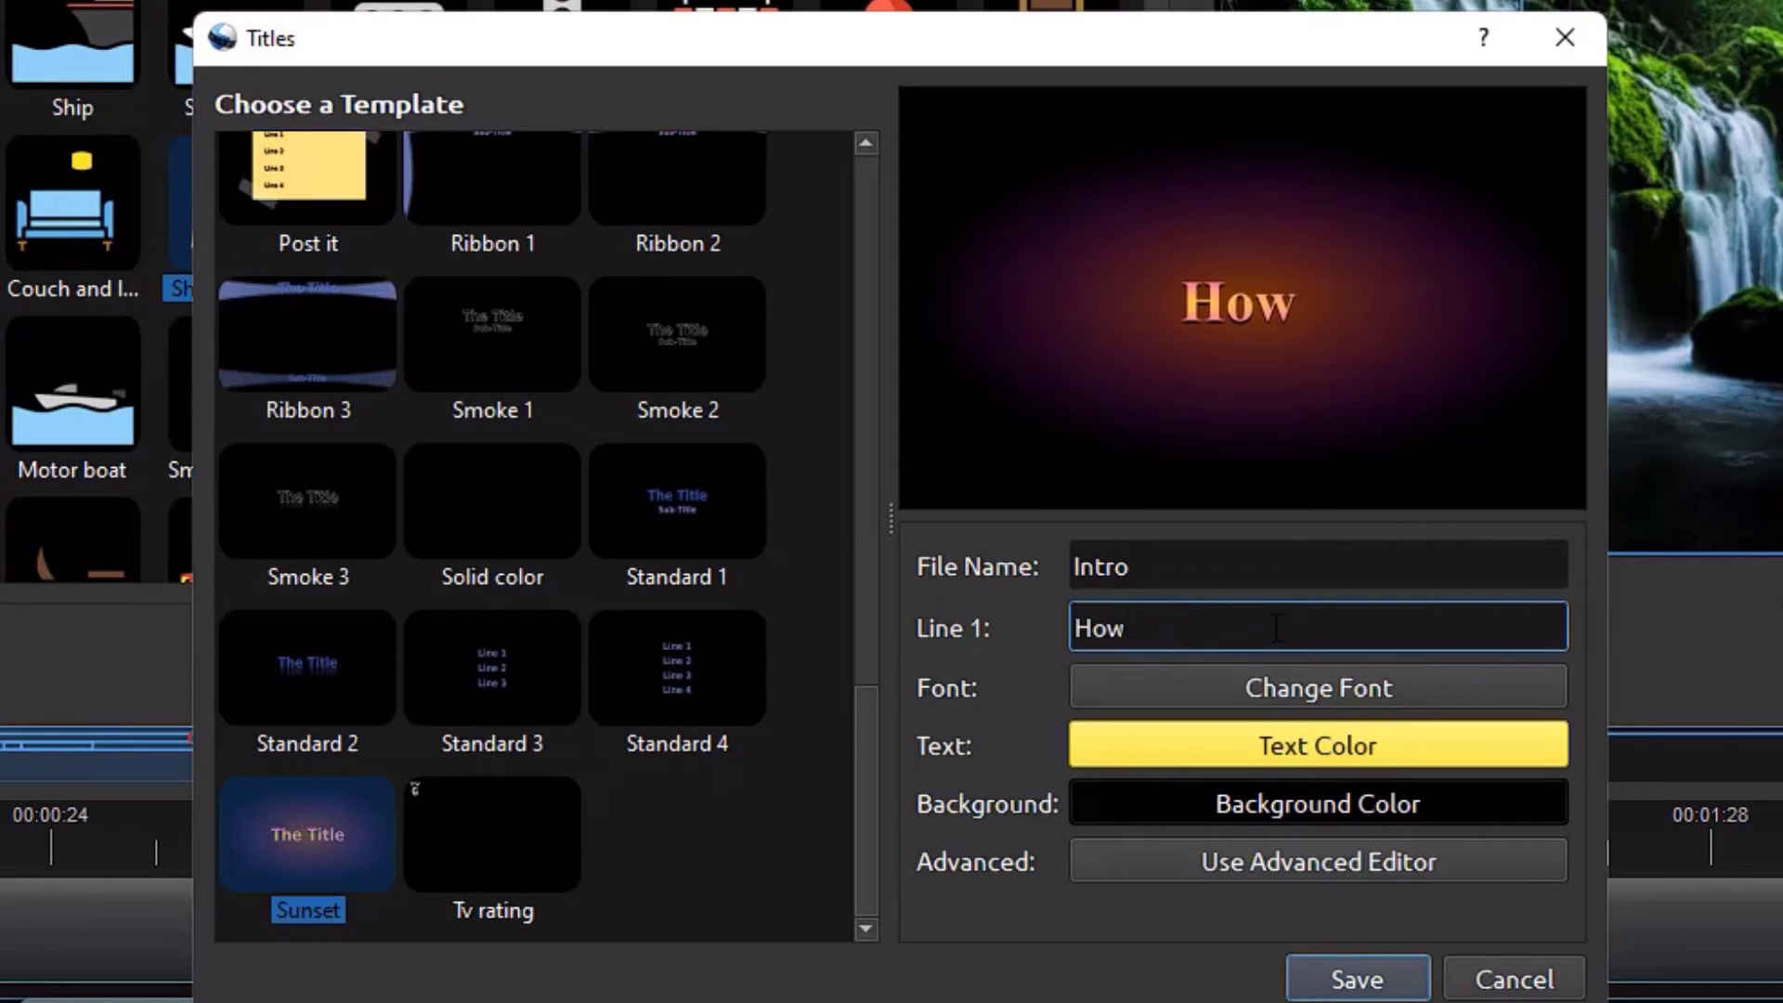
pyautogui.write(' to use vid')
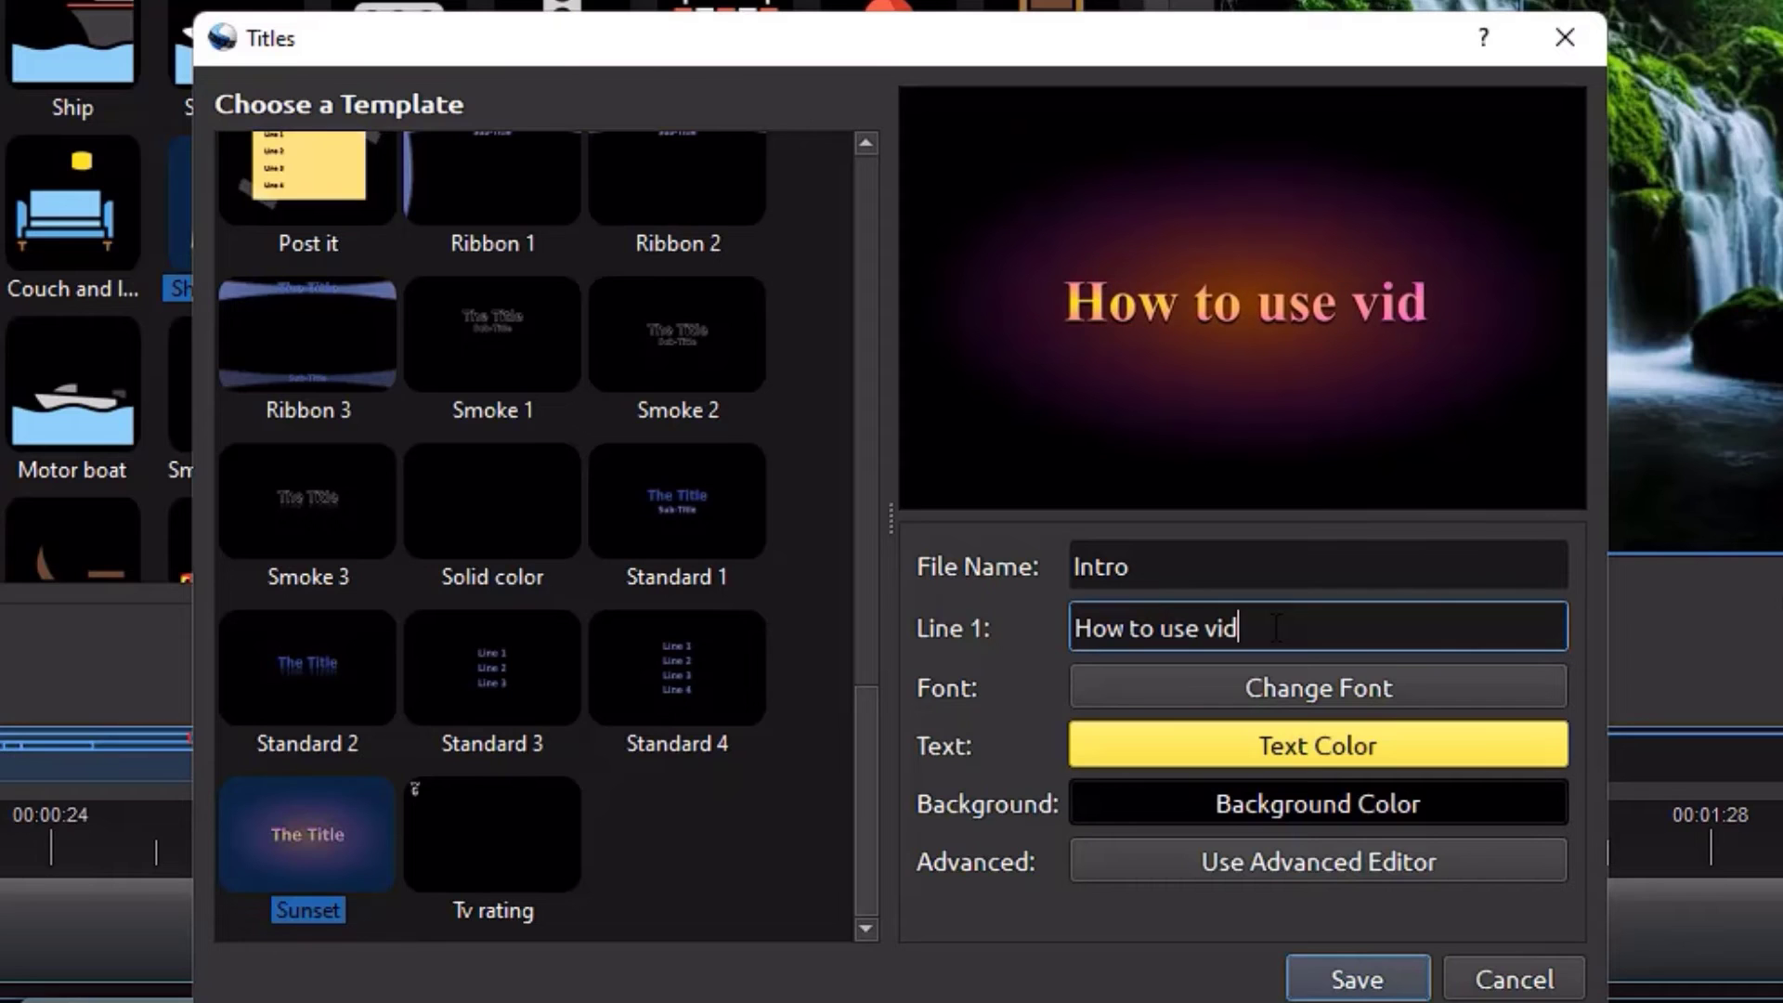
pyautogui.write('eo editor')
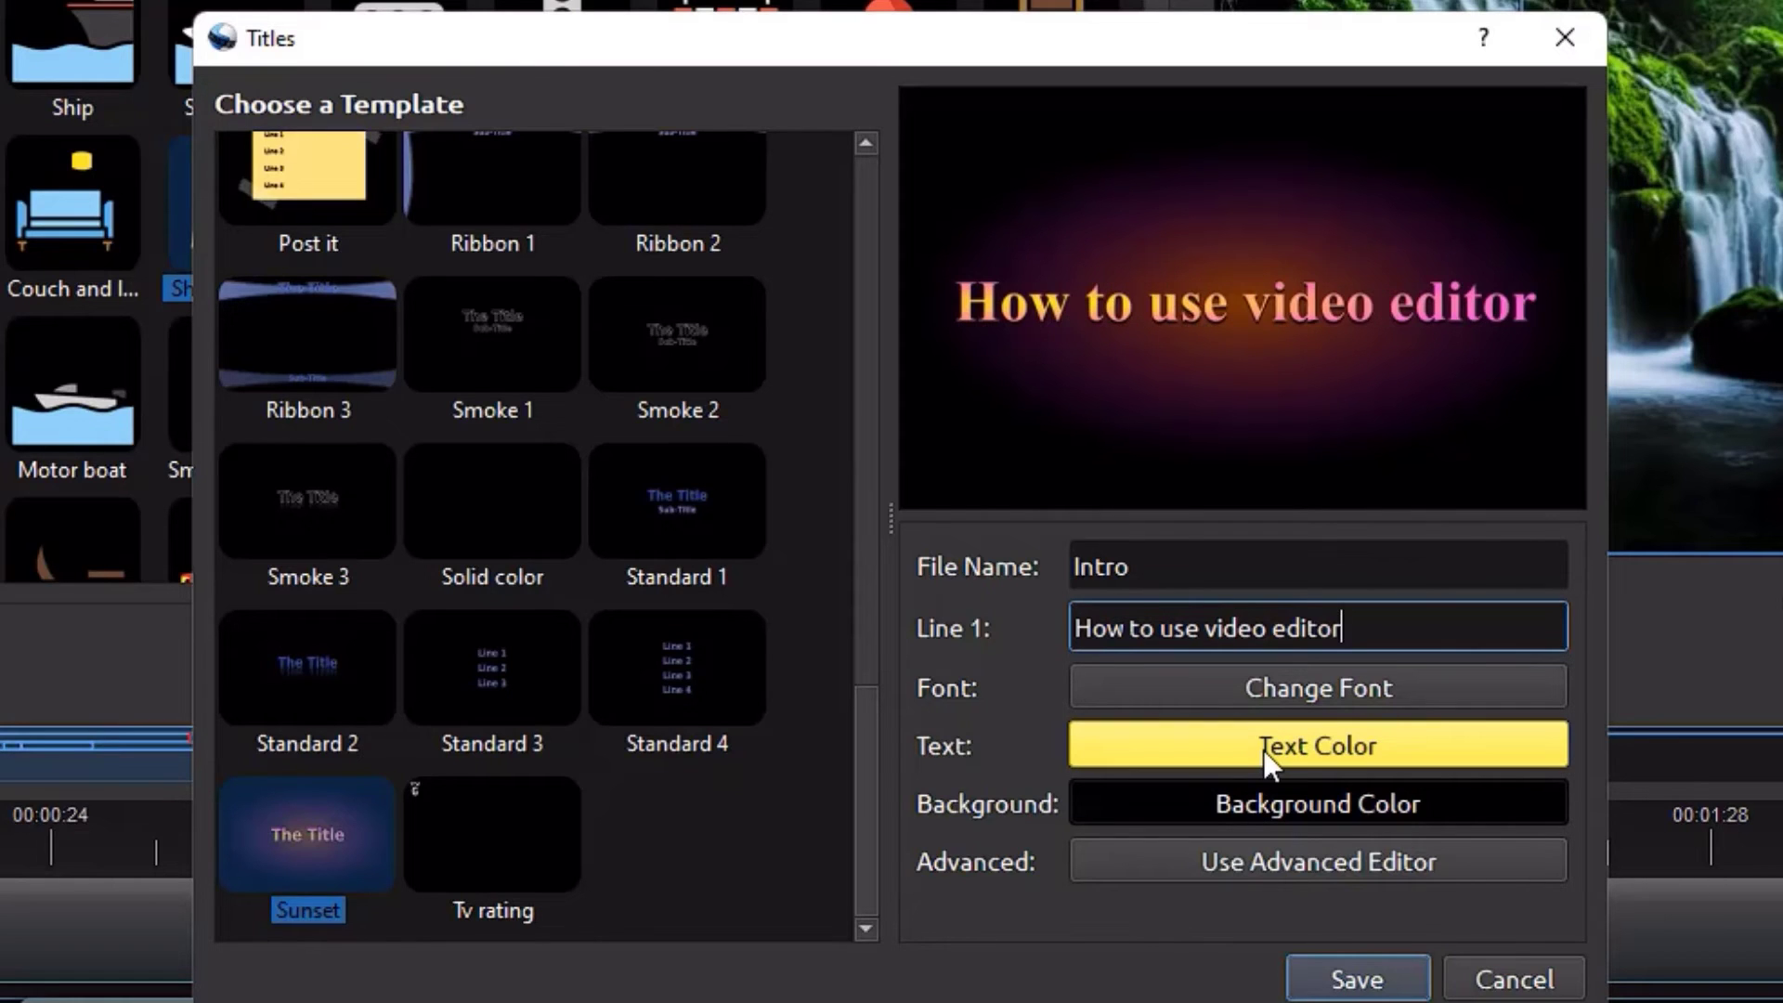
# Set the title text's font size to 36
pyautogui.click(1334, 695)
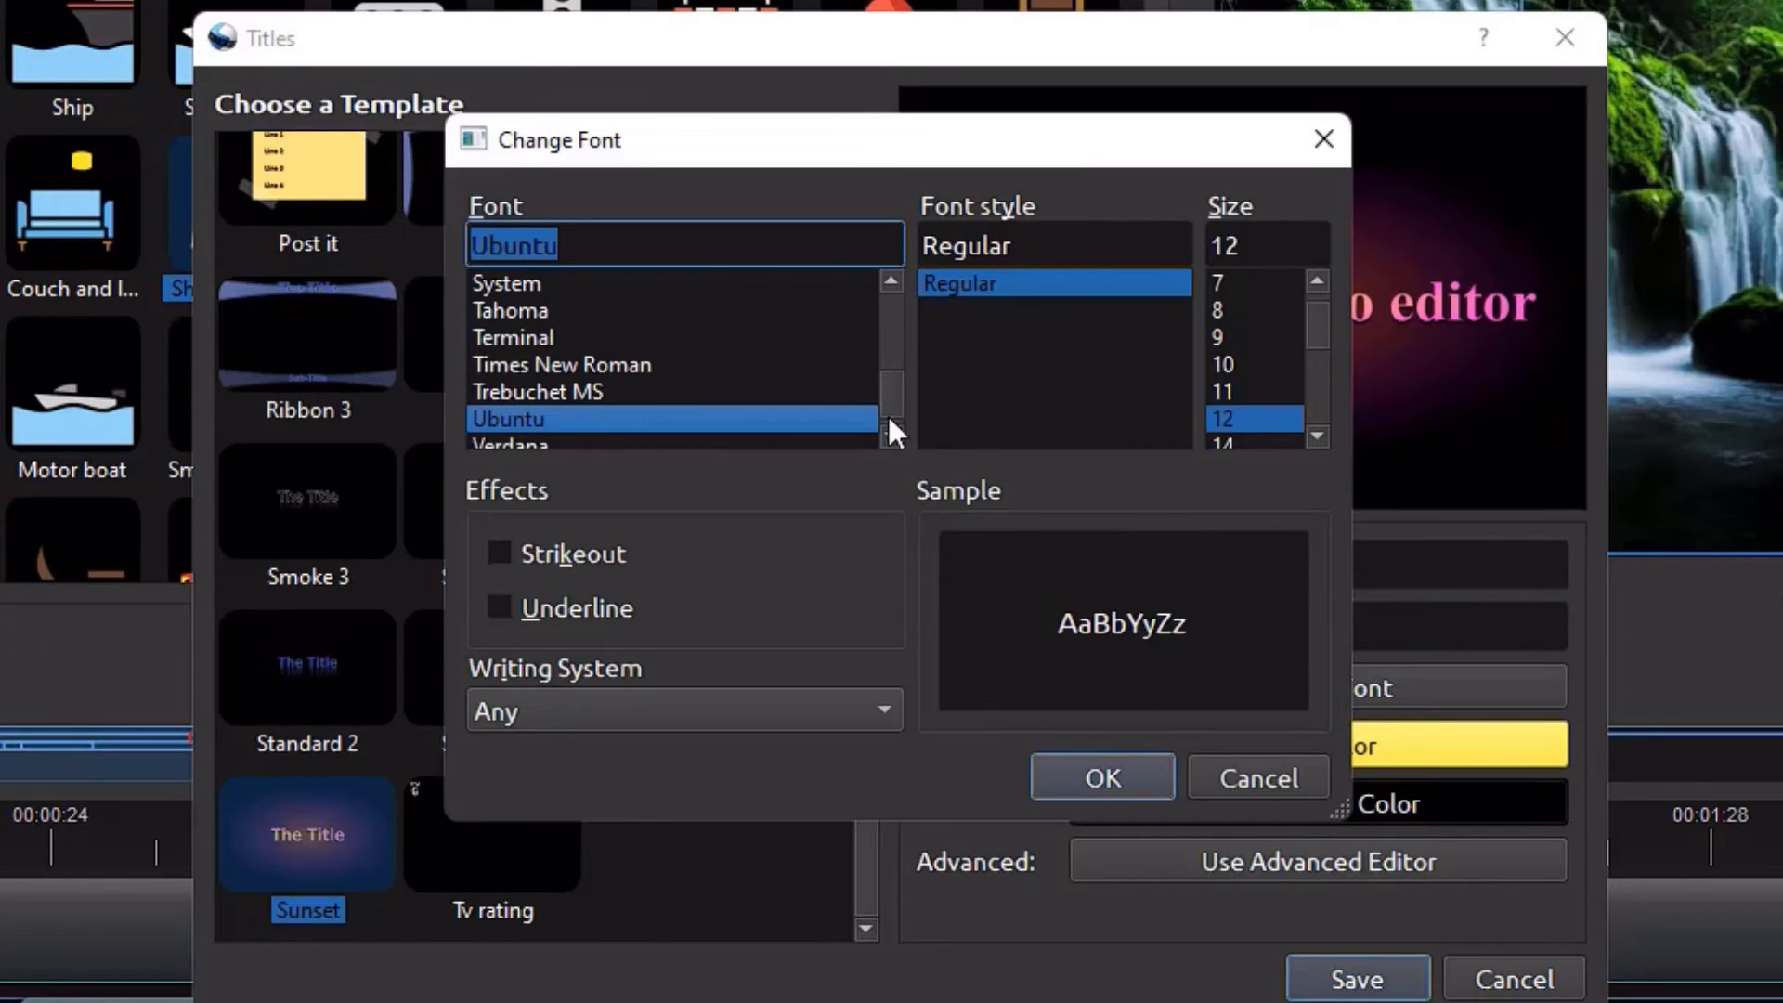
pyautogui.click(1118, 761)
pyautogui.click(1144, 687)
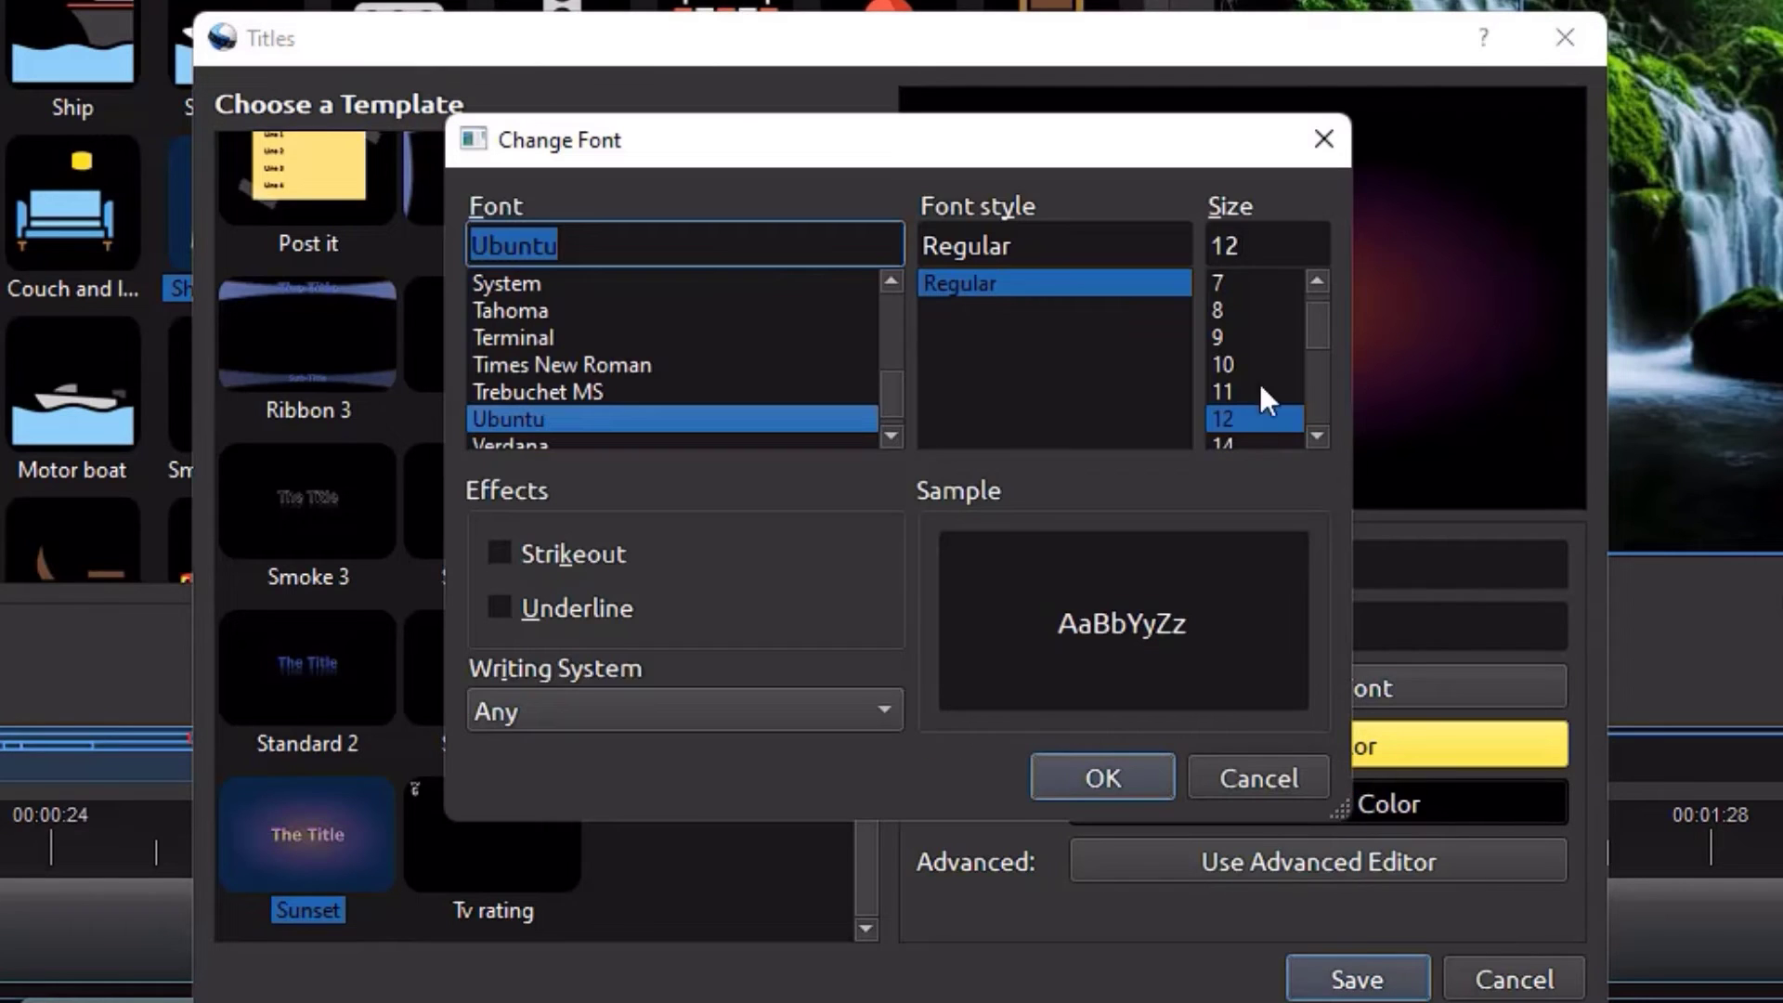
pyautogui.scroll(-4, 1241, 351)
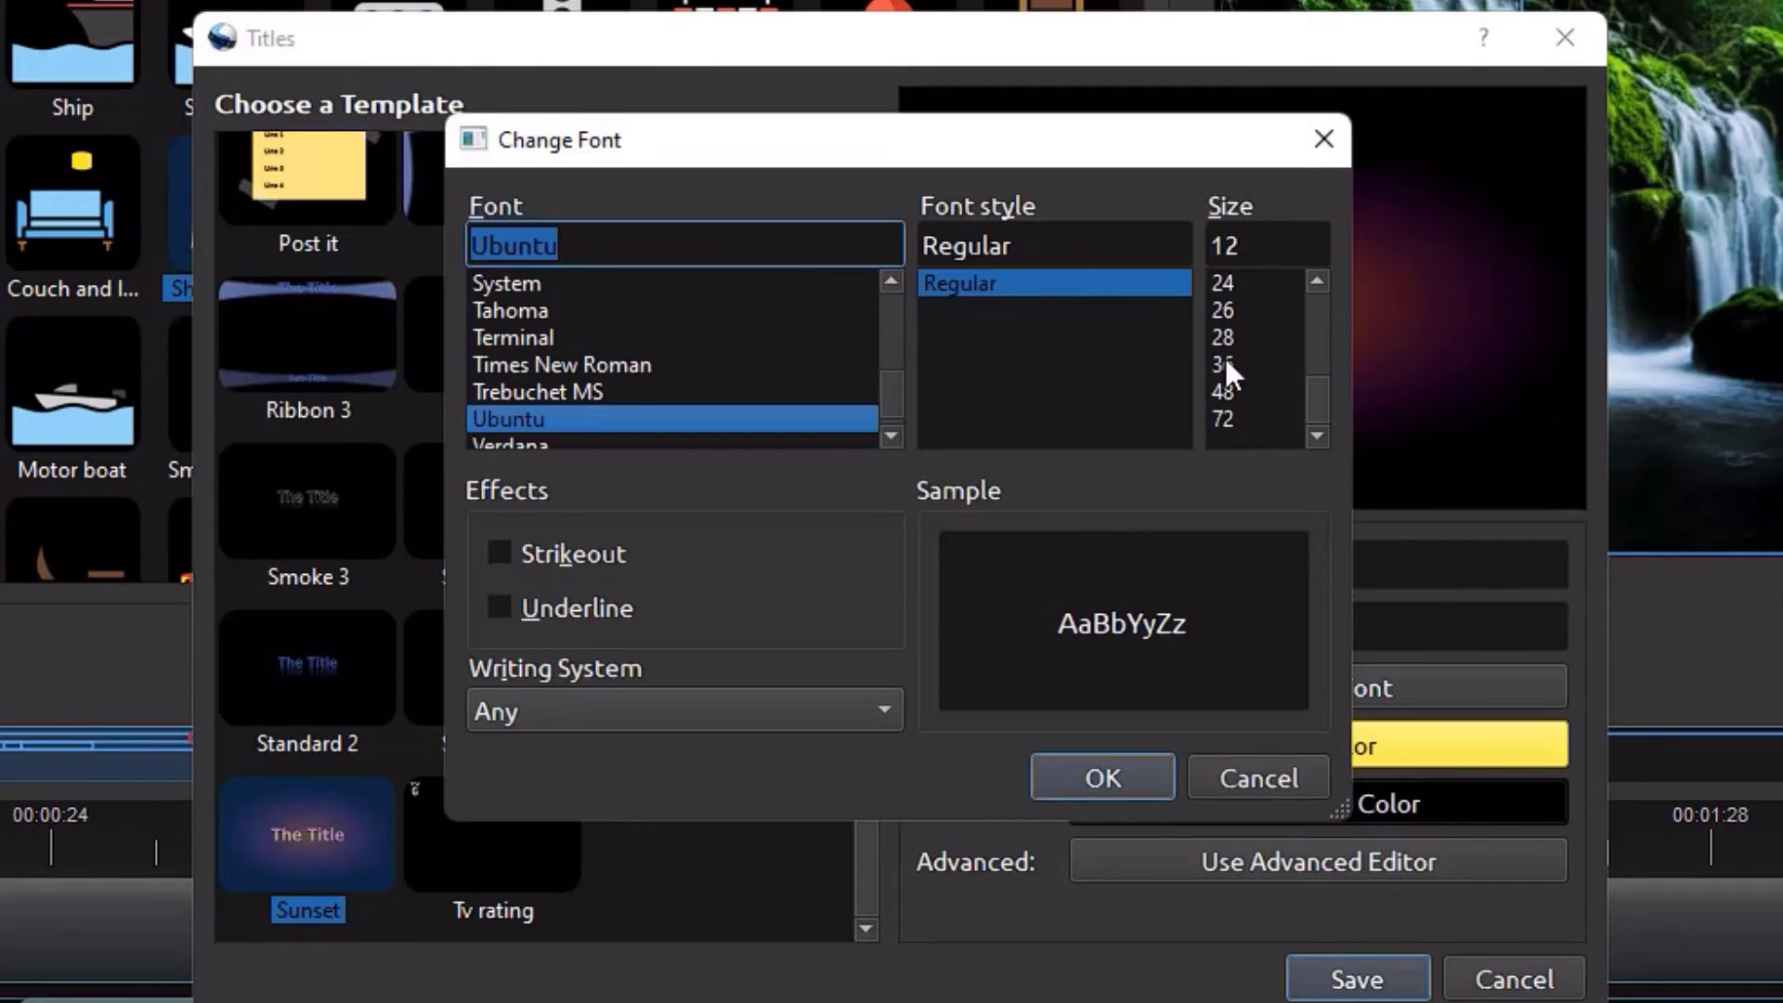
pyautogui.click(1224, 362)
pyautogui.click(1125, 756)
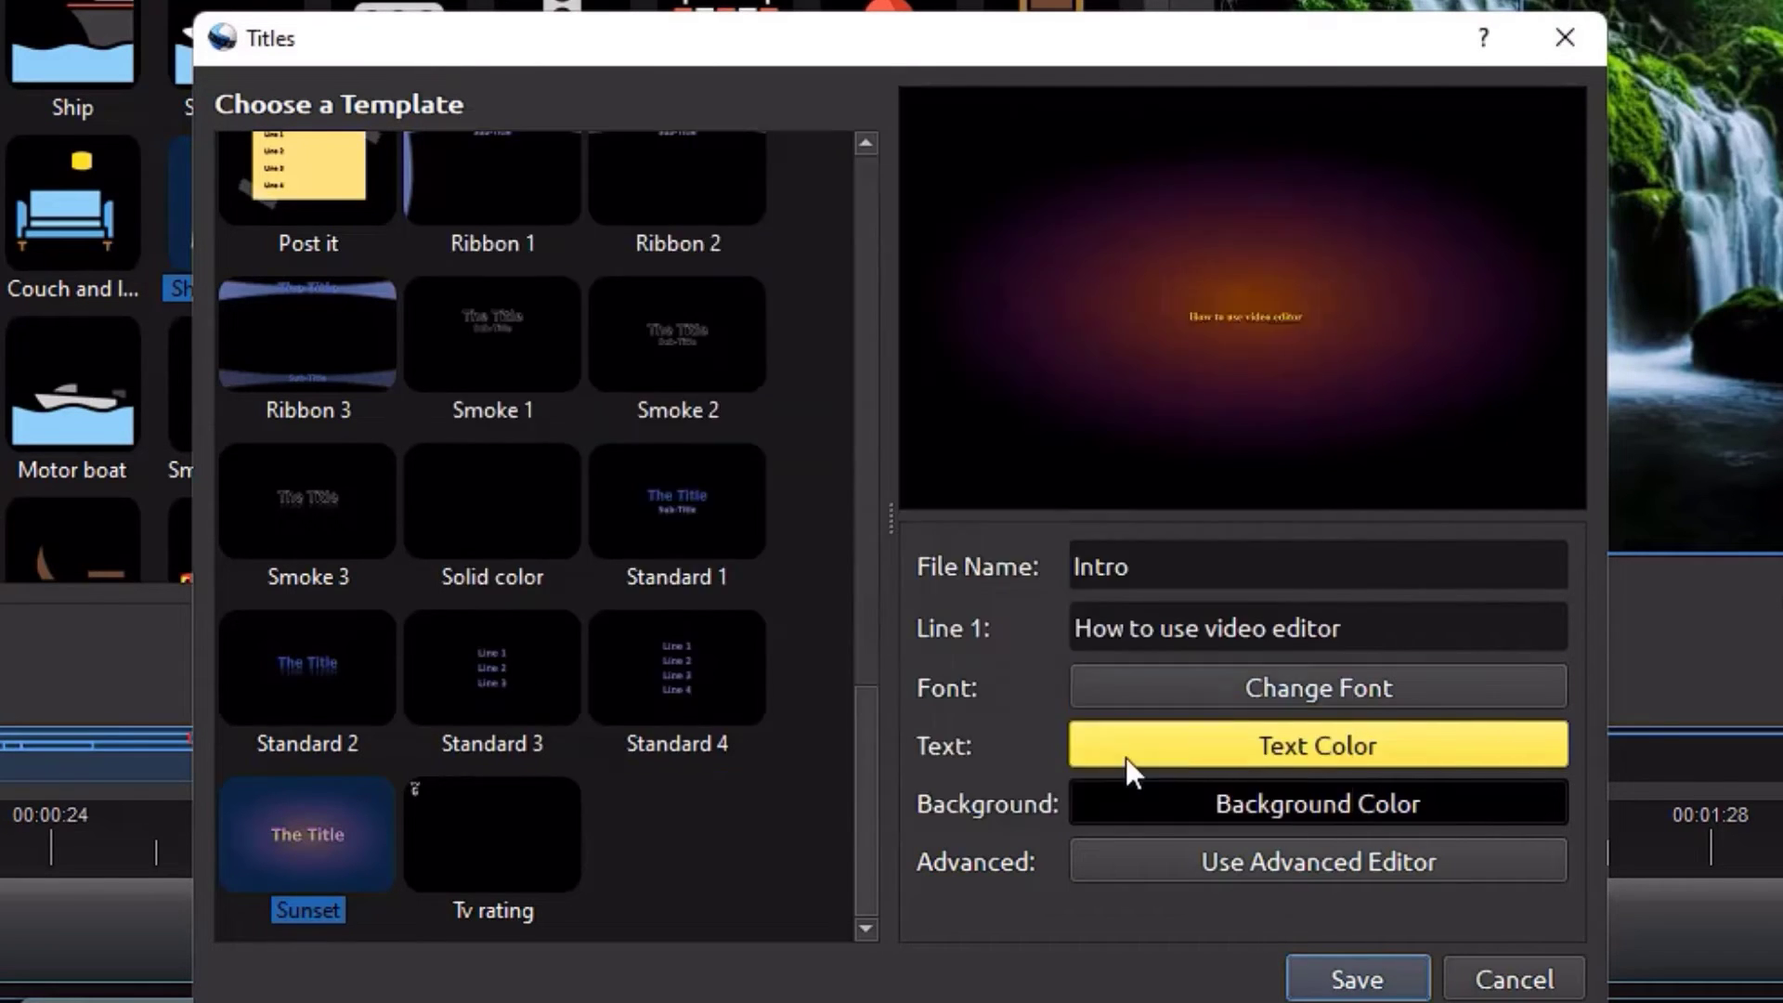
# Keep the background colour unchanged and save the title as Intro.svg in Project Files
pyautogui.click(1345, 803)
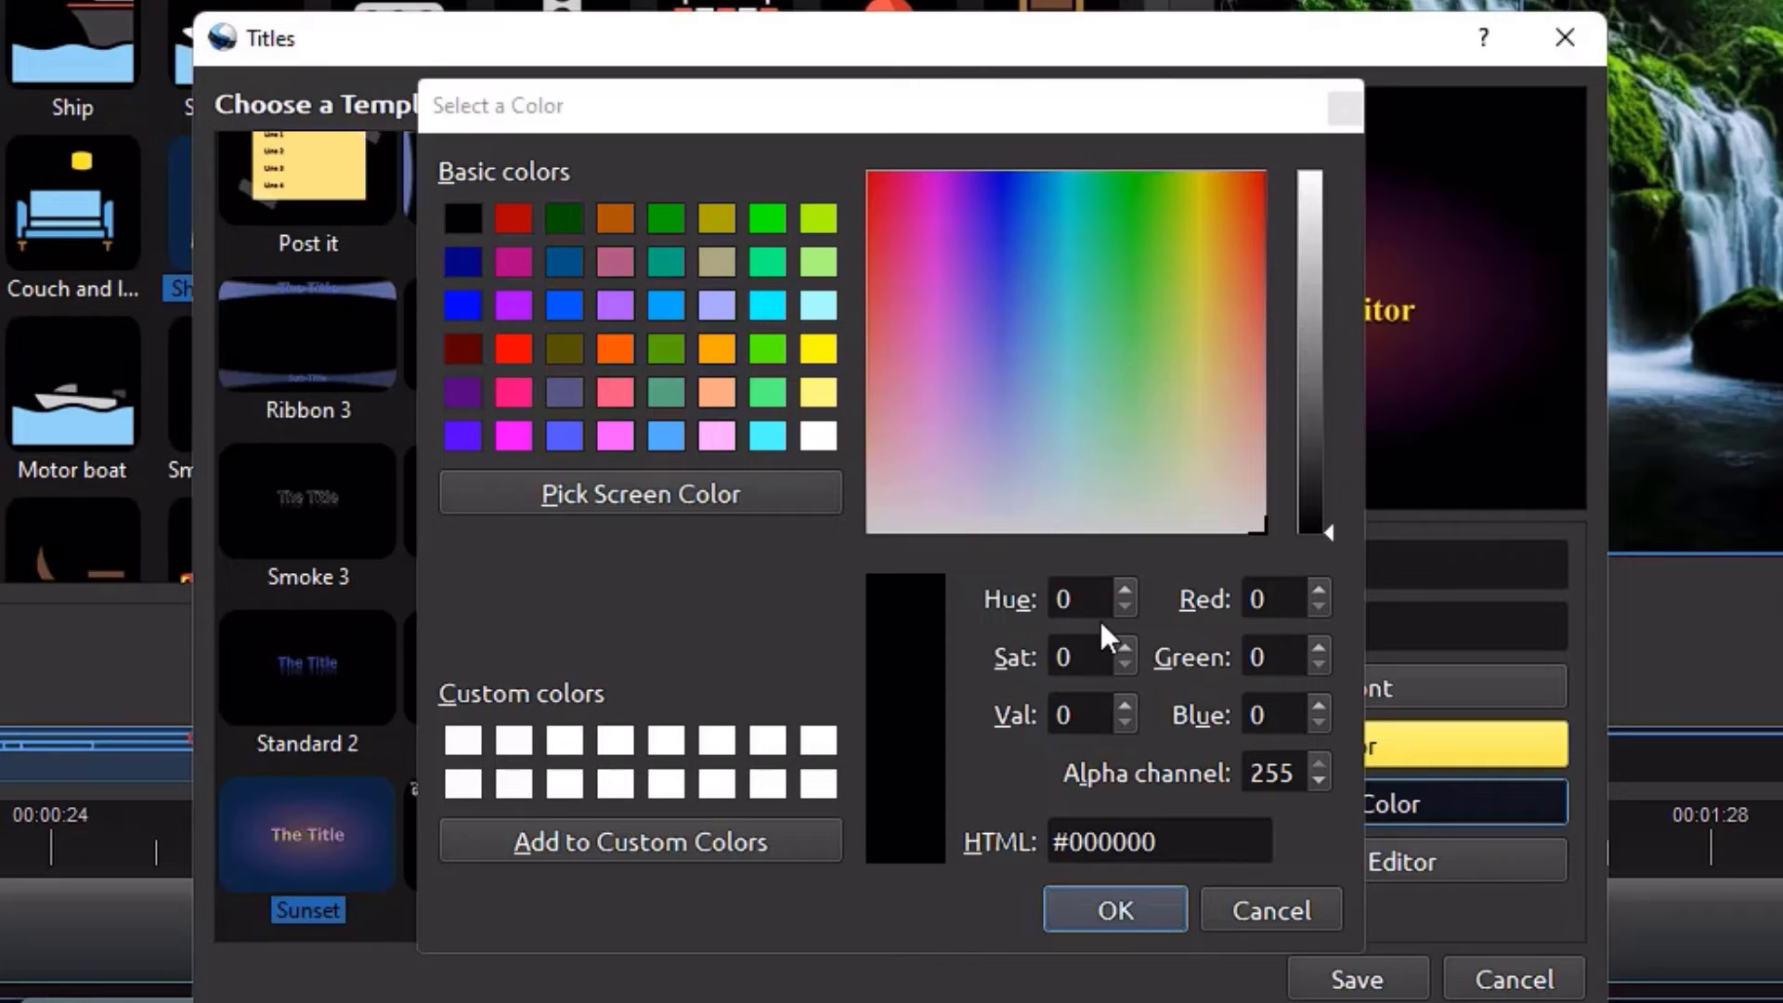
pyautogui.click(1267, 905)
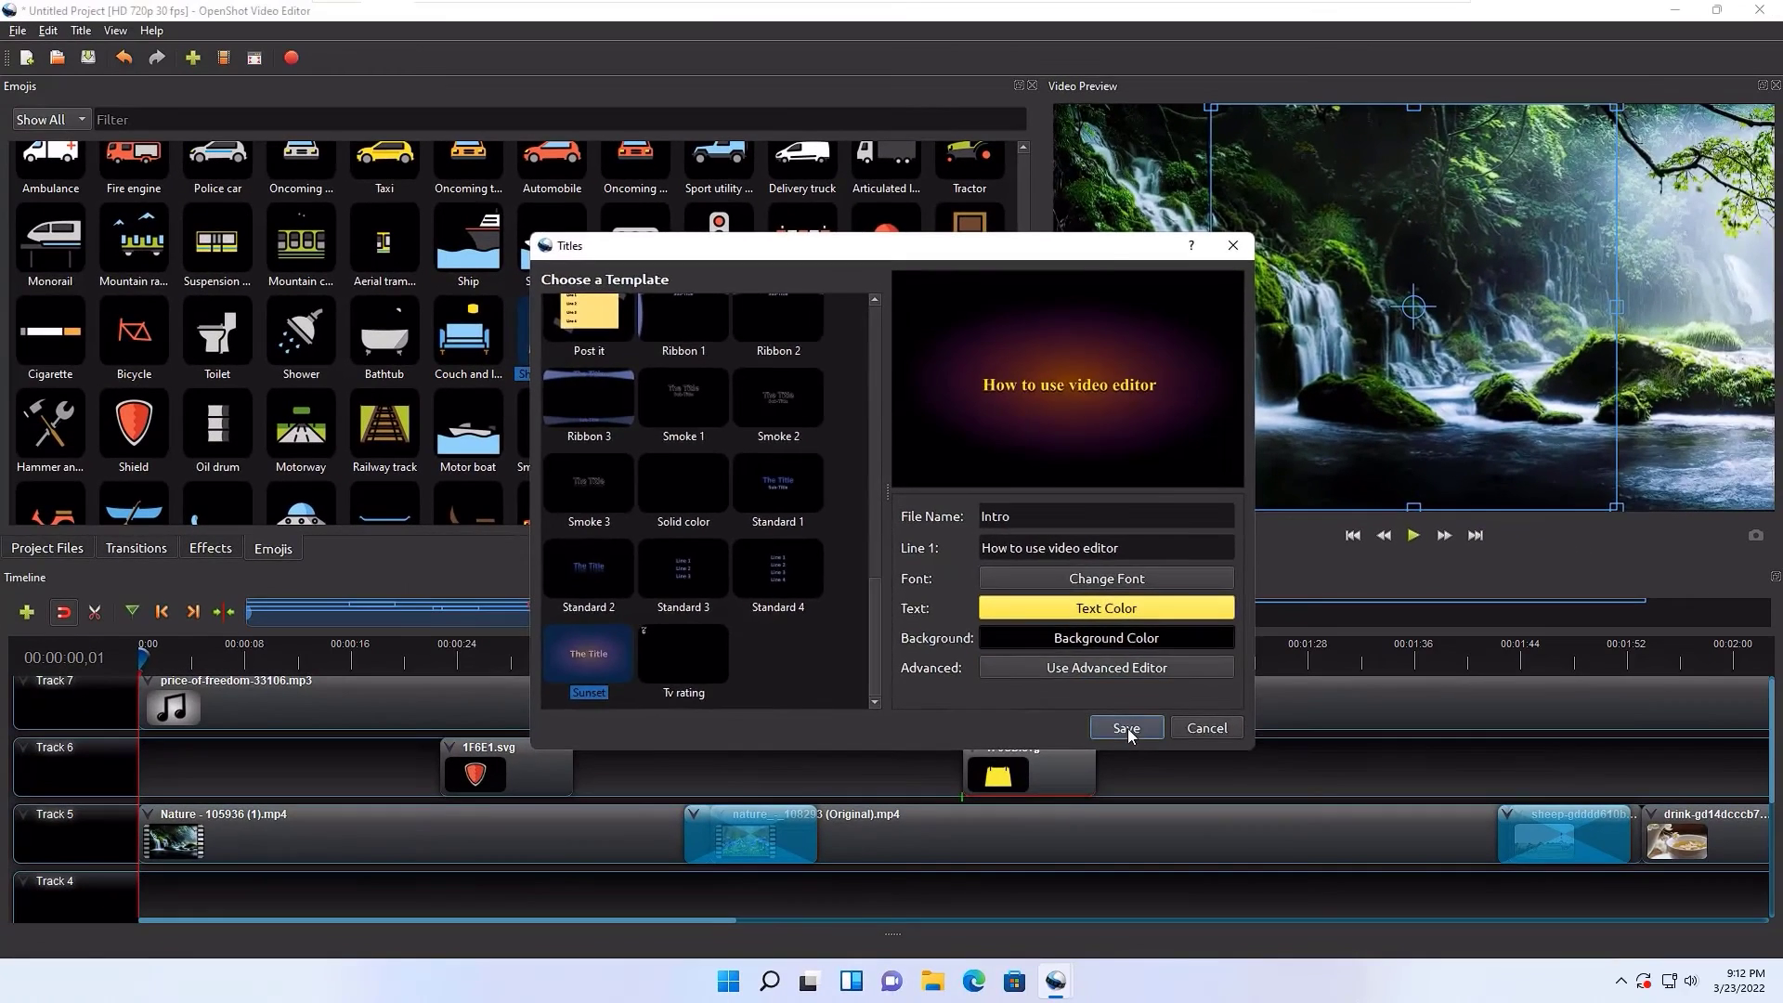
pyautogui.click(1356, 980)
pyautogui.click(980, 658)
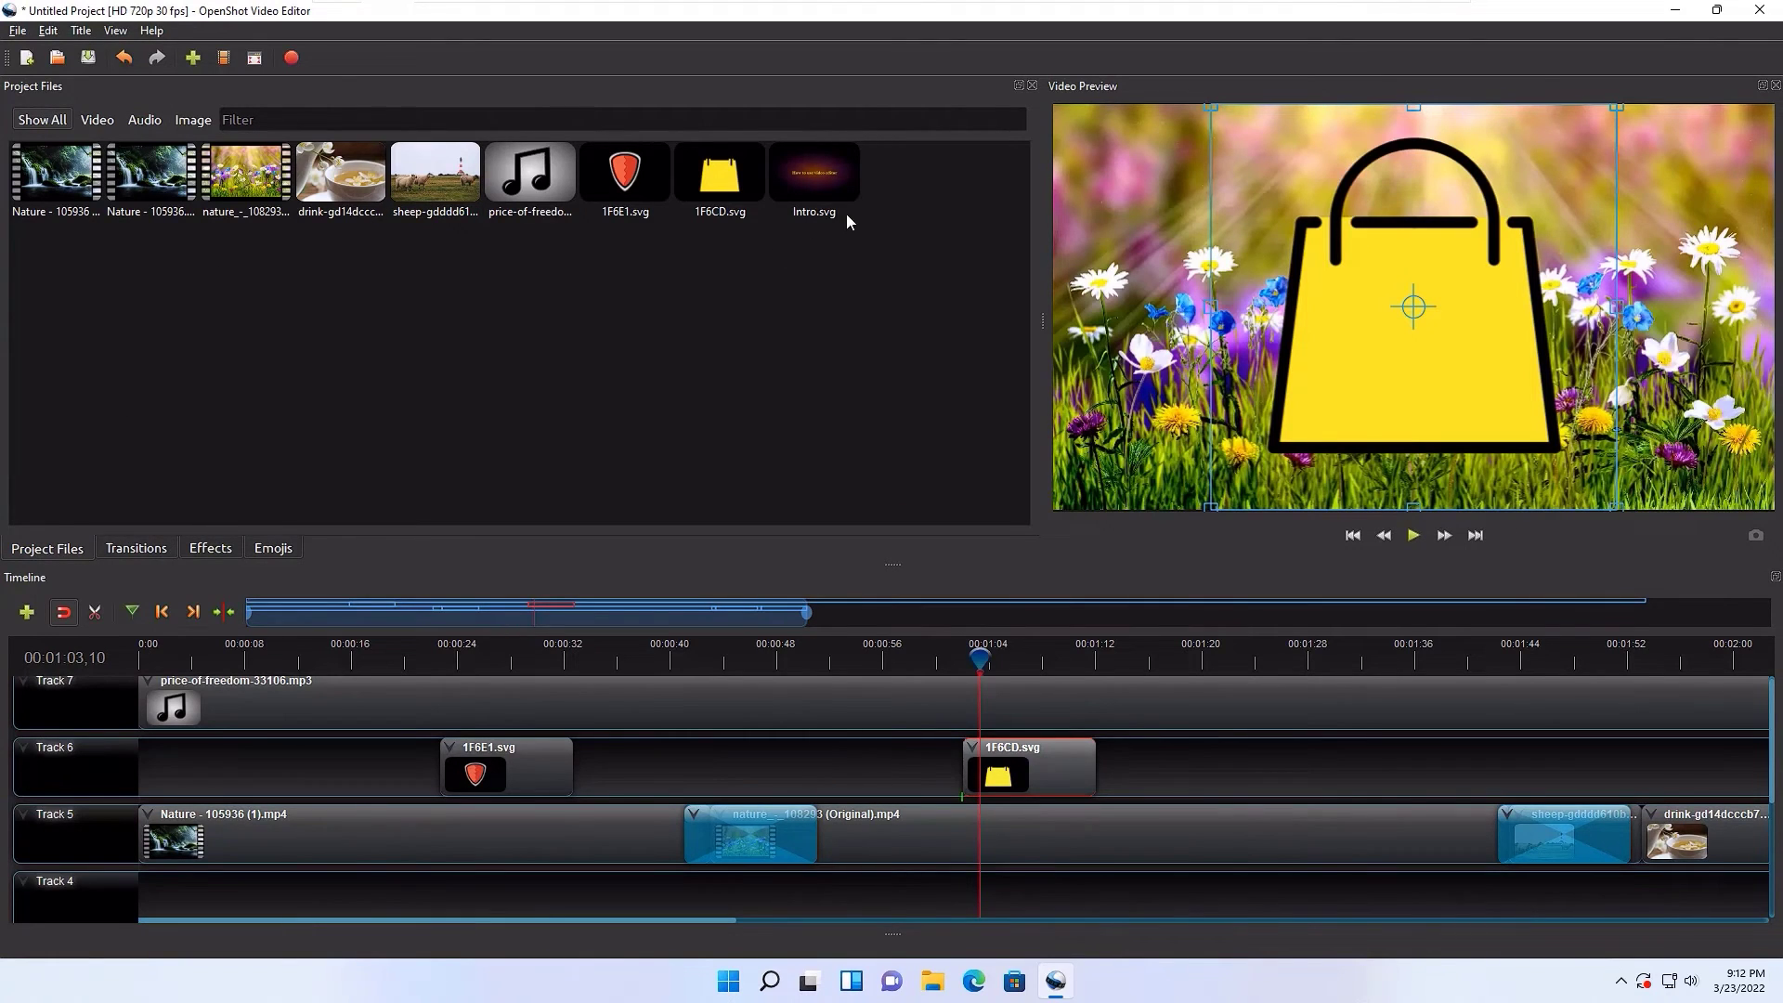
# Place Intro.svg at the start of Track 5 and preview it from time 0
pyautogui.moveTo(810, 171); pyautogui.dragTo(113, 799)
pyautogui.moveTo(337, 655); pyautogui.dragTo(87, 671)
pyautogui.press('space')
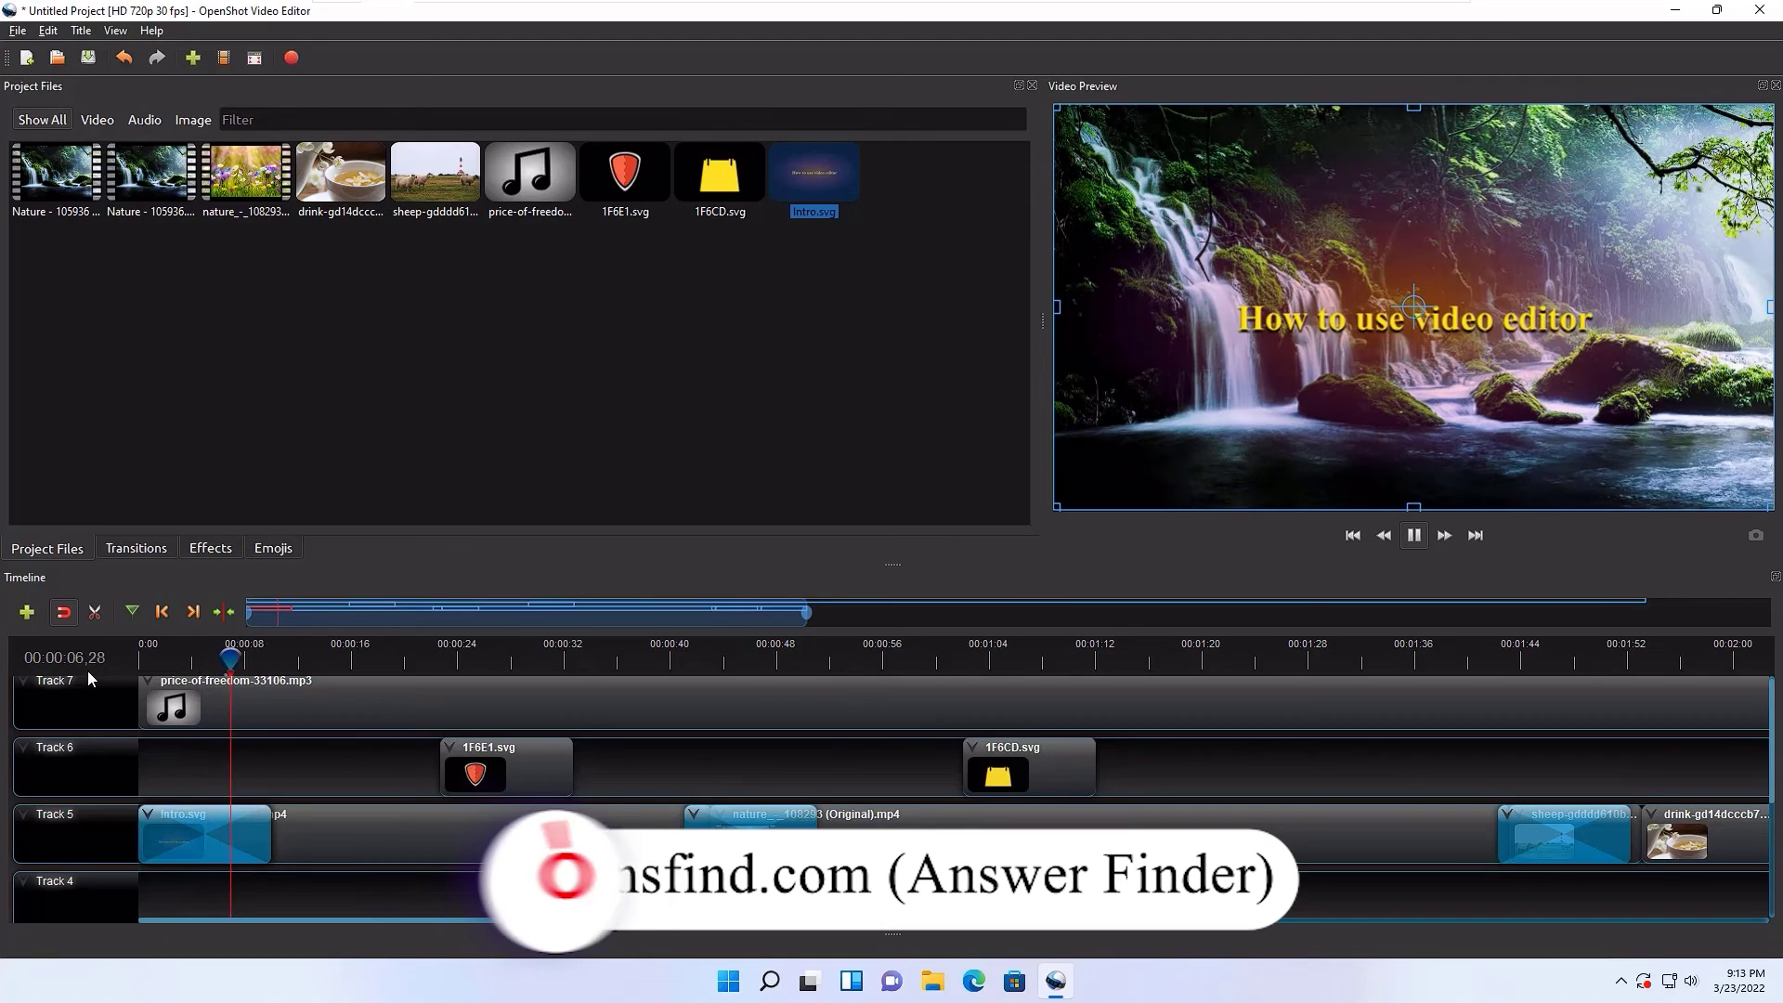
pyautogui.press('space')
pyautogui.press('space')
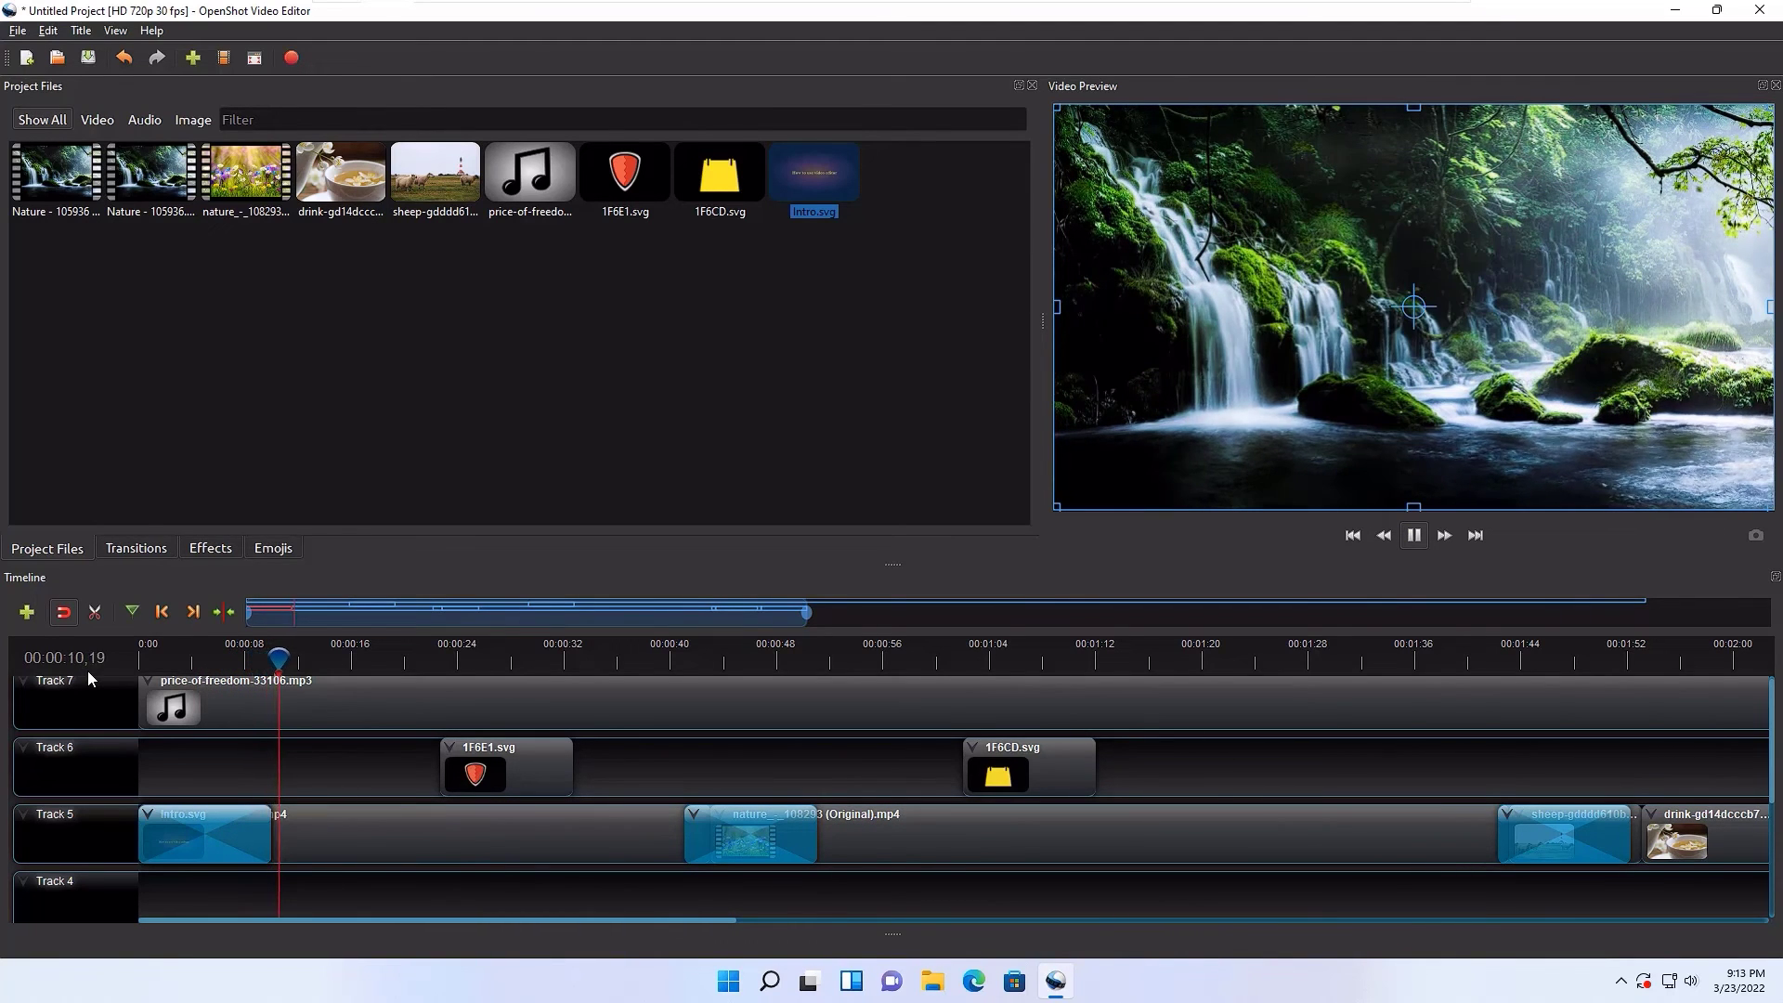
pyautogui.click(323, 363)
pyautogui.press('space')
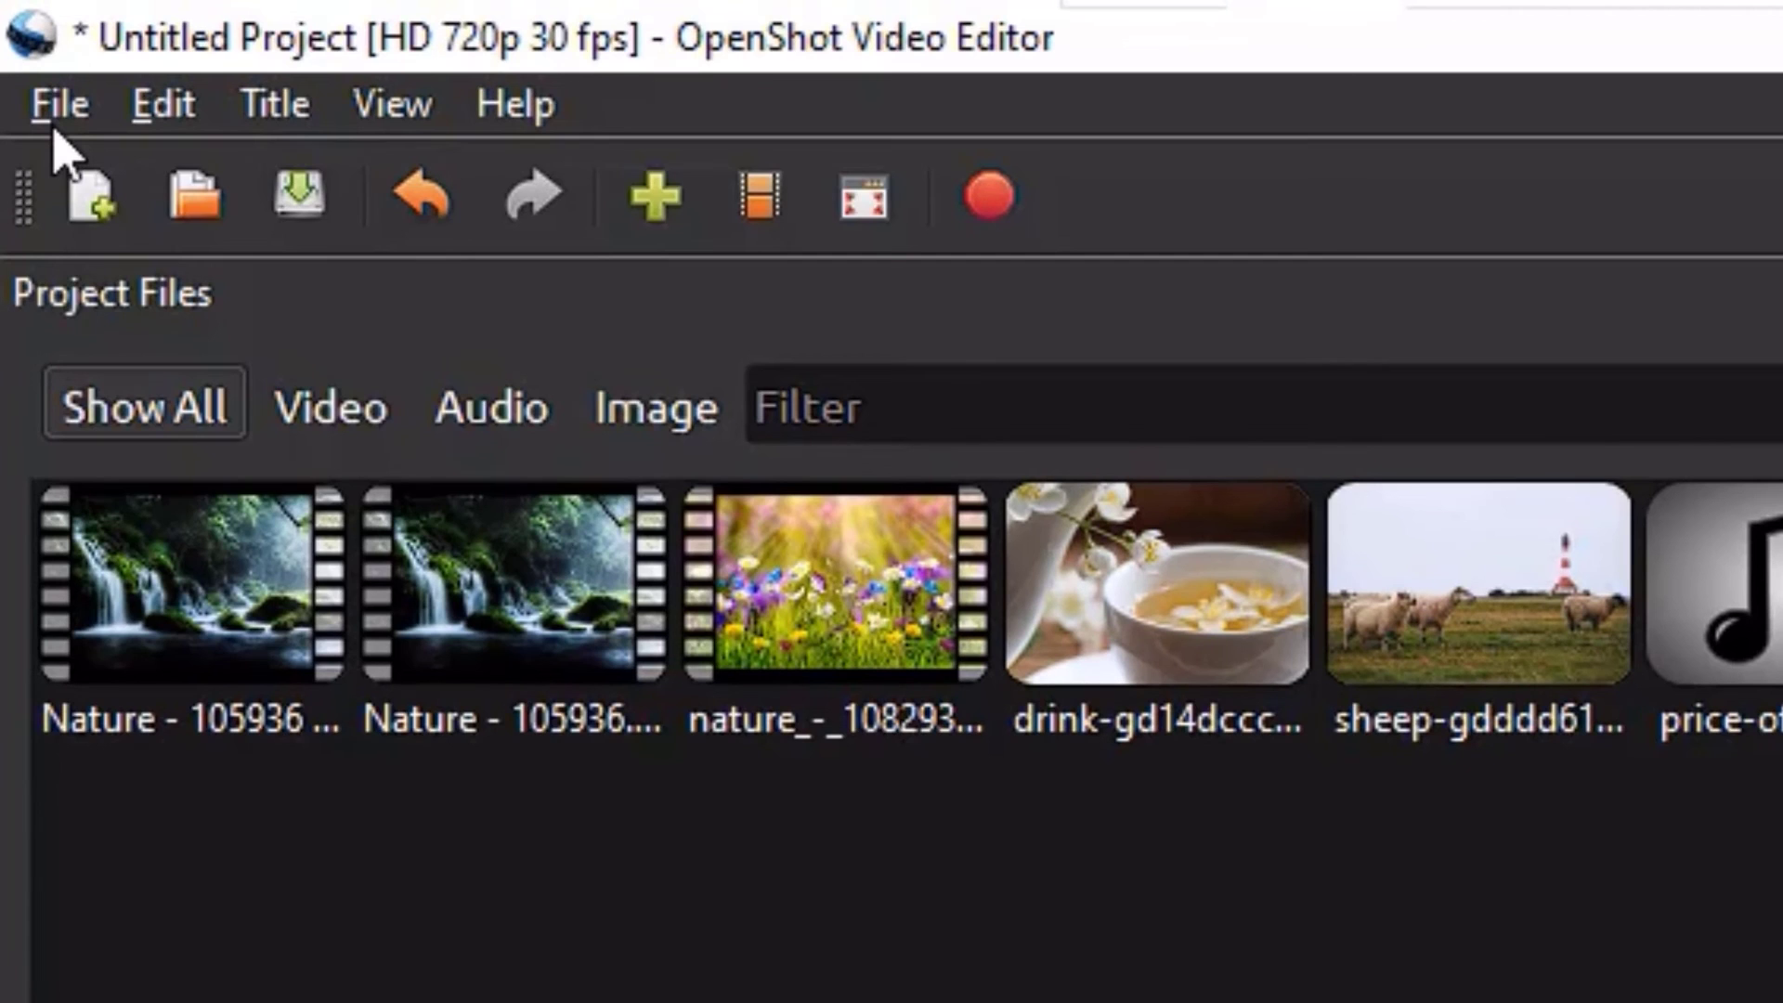
# Start a video export named 'demo' with the Desktop as its destination folder
pyautogui.click(57, 107)
pyautogui.moveTo(249, 776)
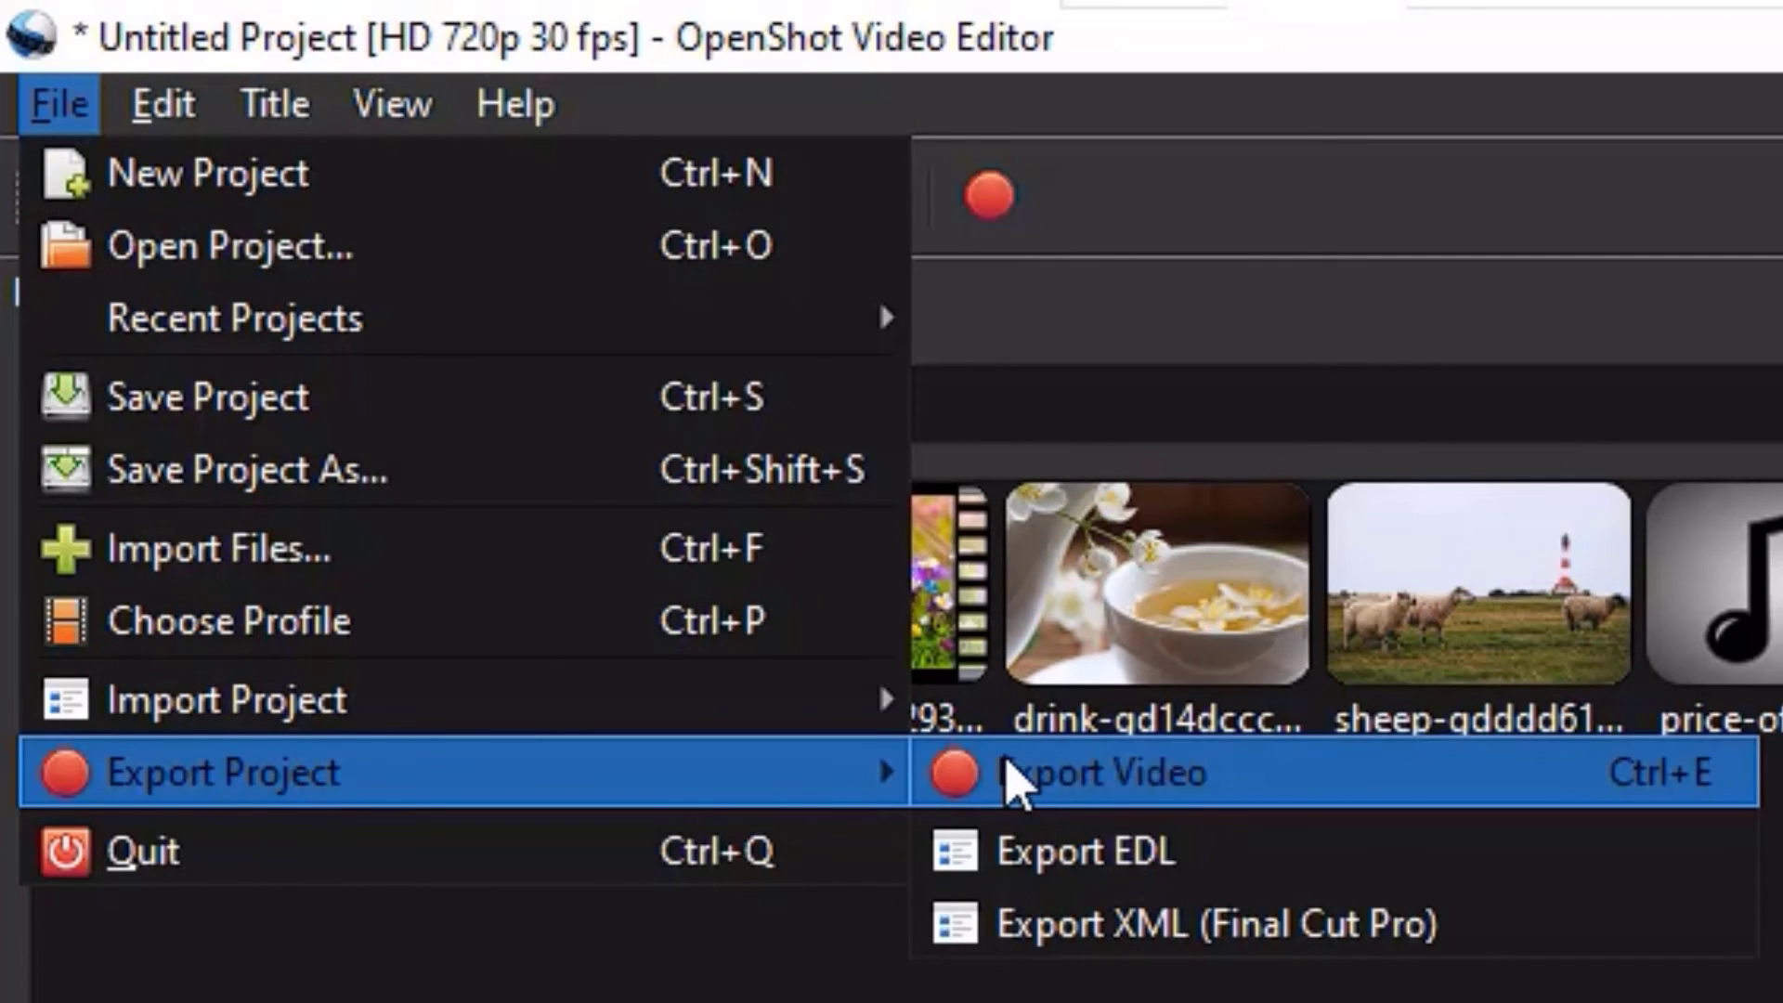
pyautogui.click(1017, 784)
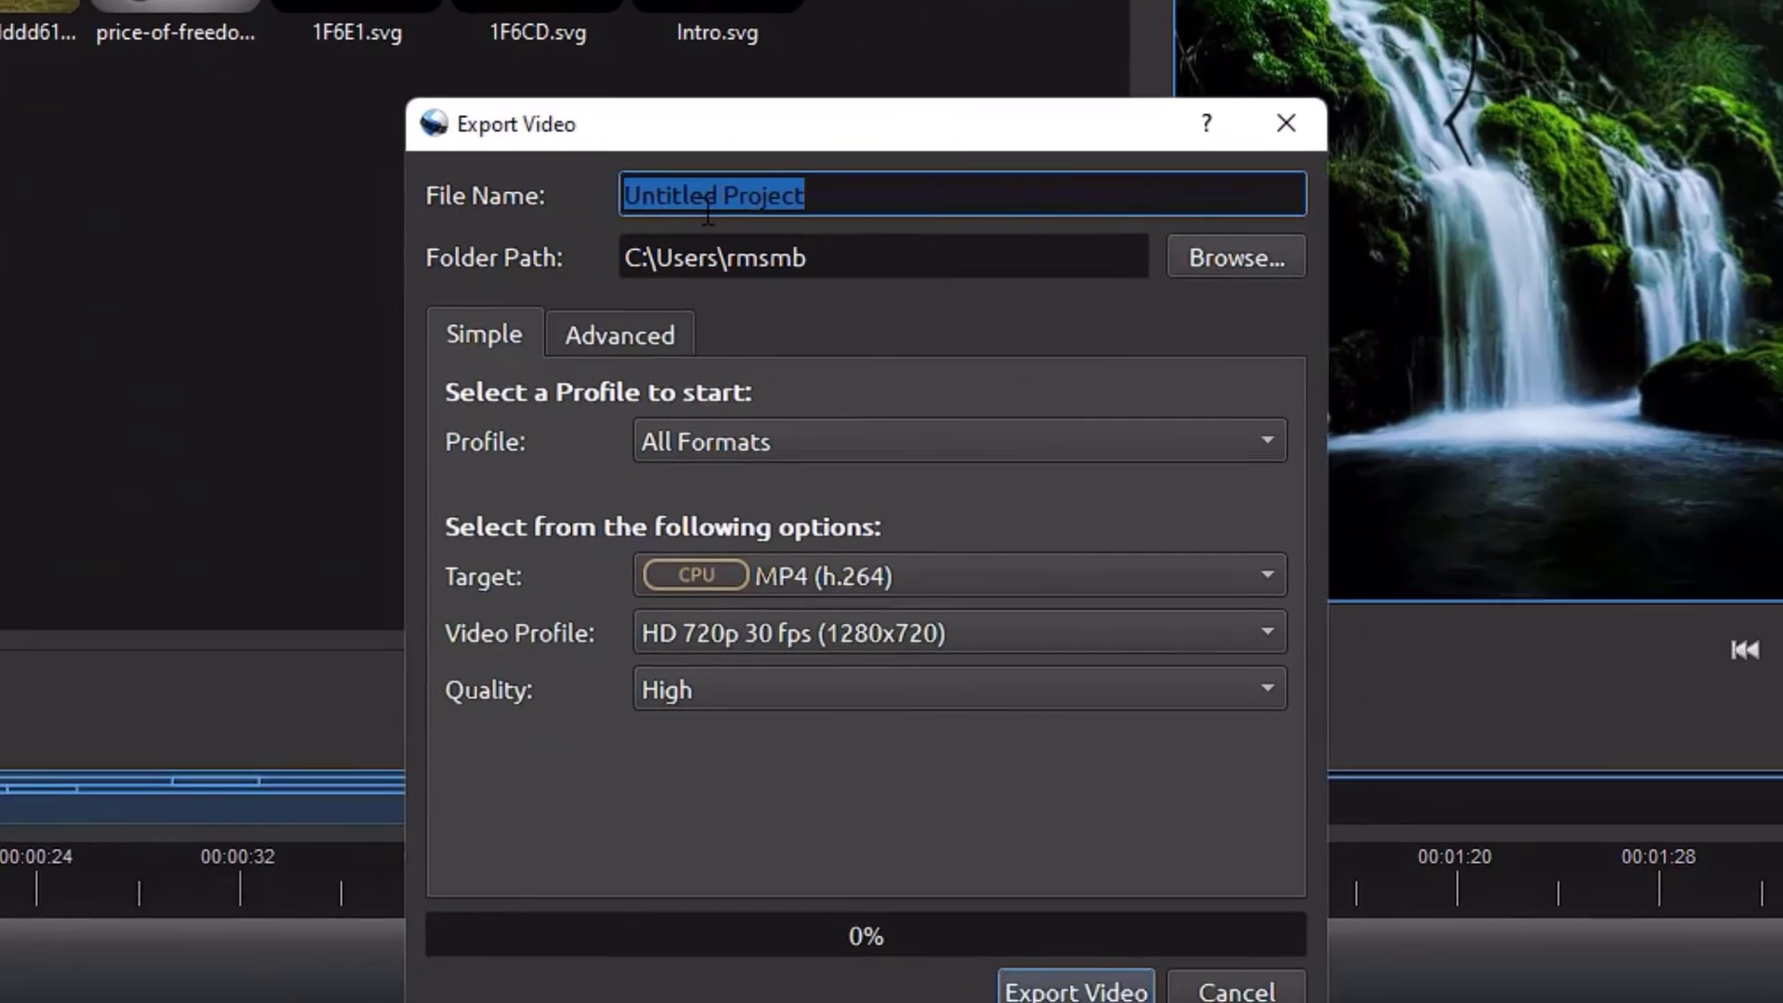
pyautogui.write('demo')
pyautogui.click(1177, 245)
pyautogui.click(545, 451)
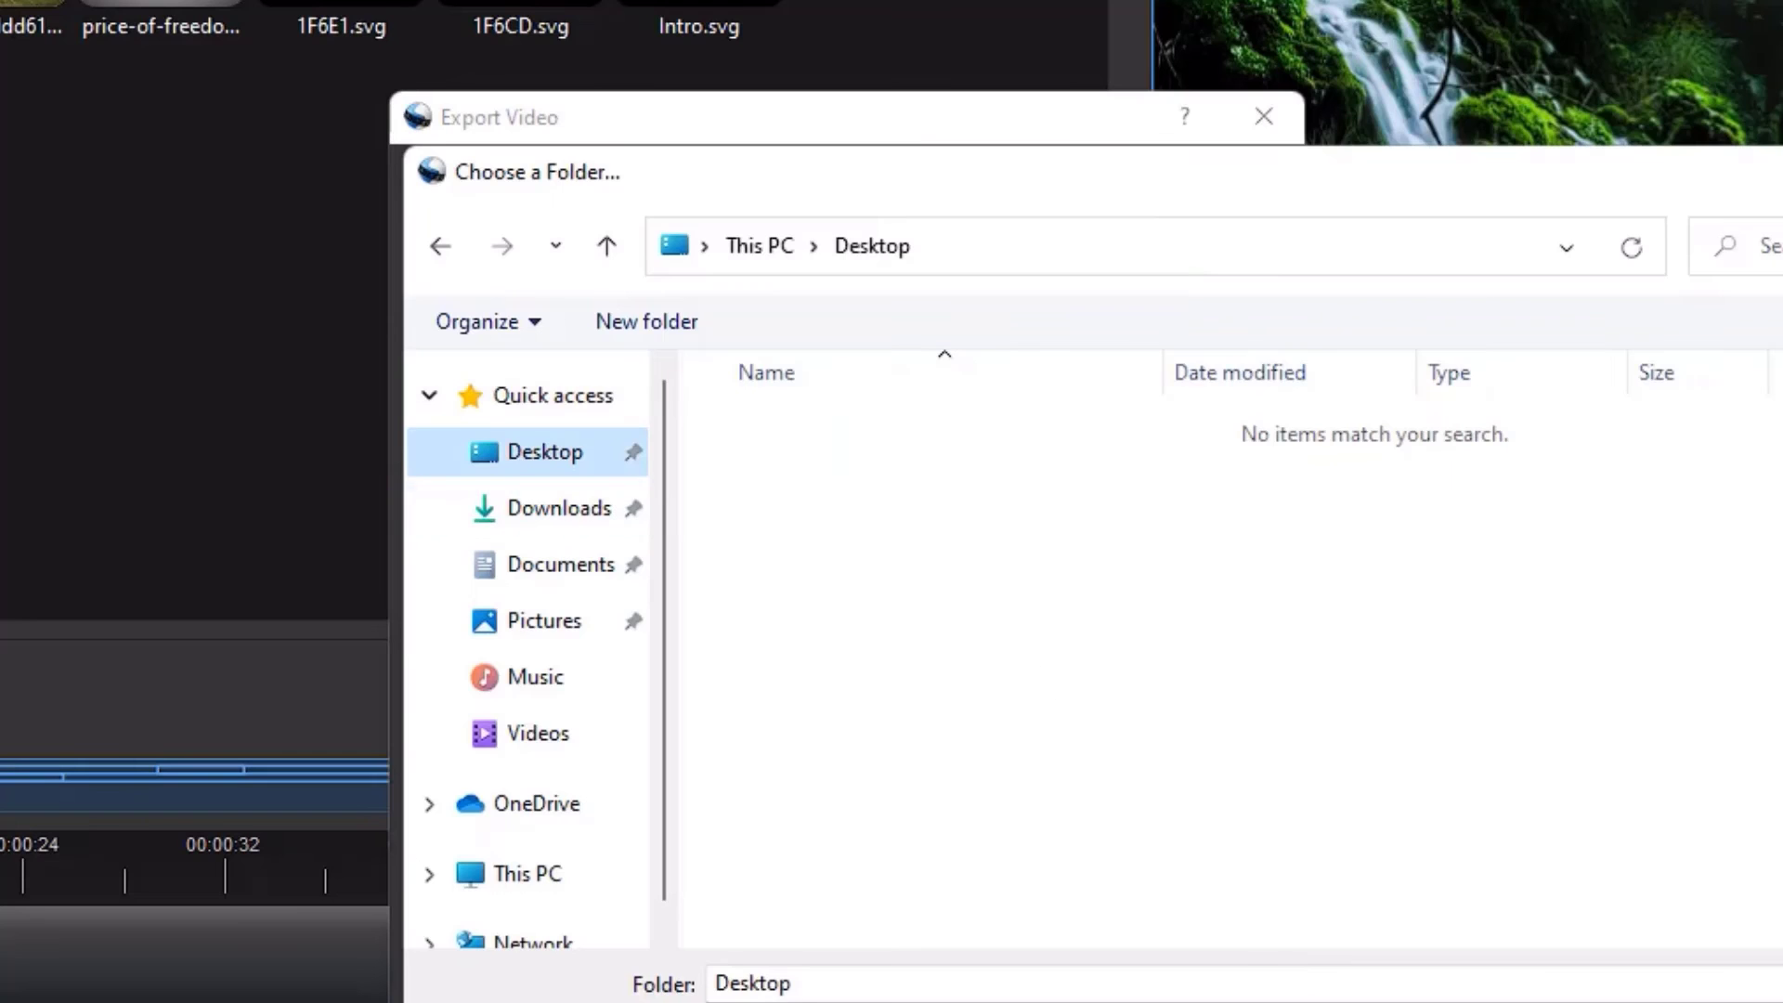
pyautogui.press('Return')
# Set the export to MP4 (h.264 qsv), HD 1080p 29.97 fps, High quality
pyautogui.click(857, 438)
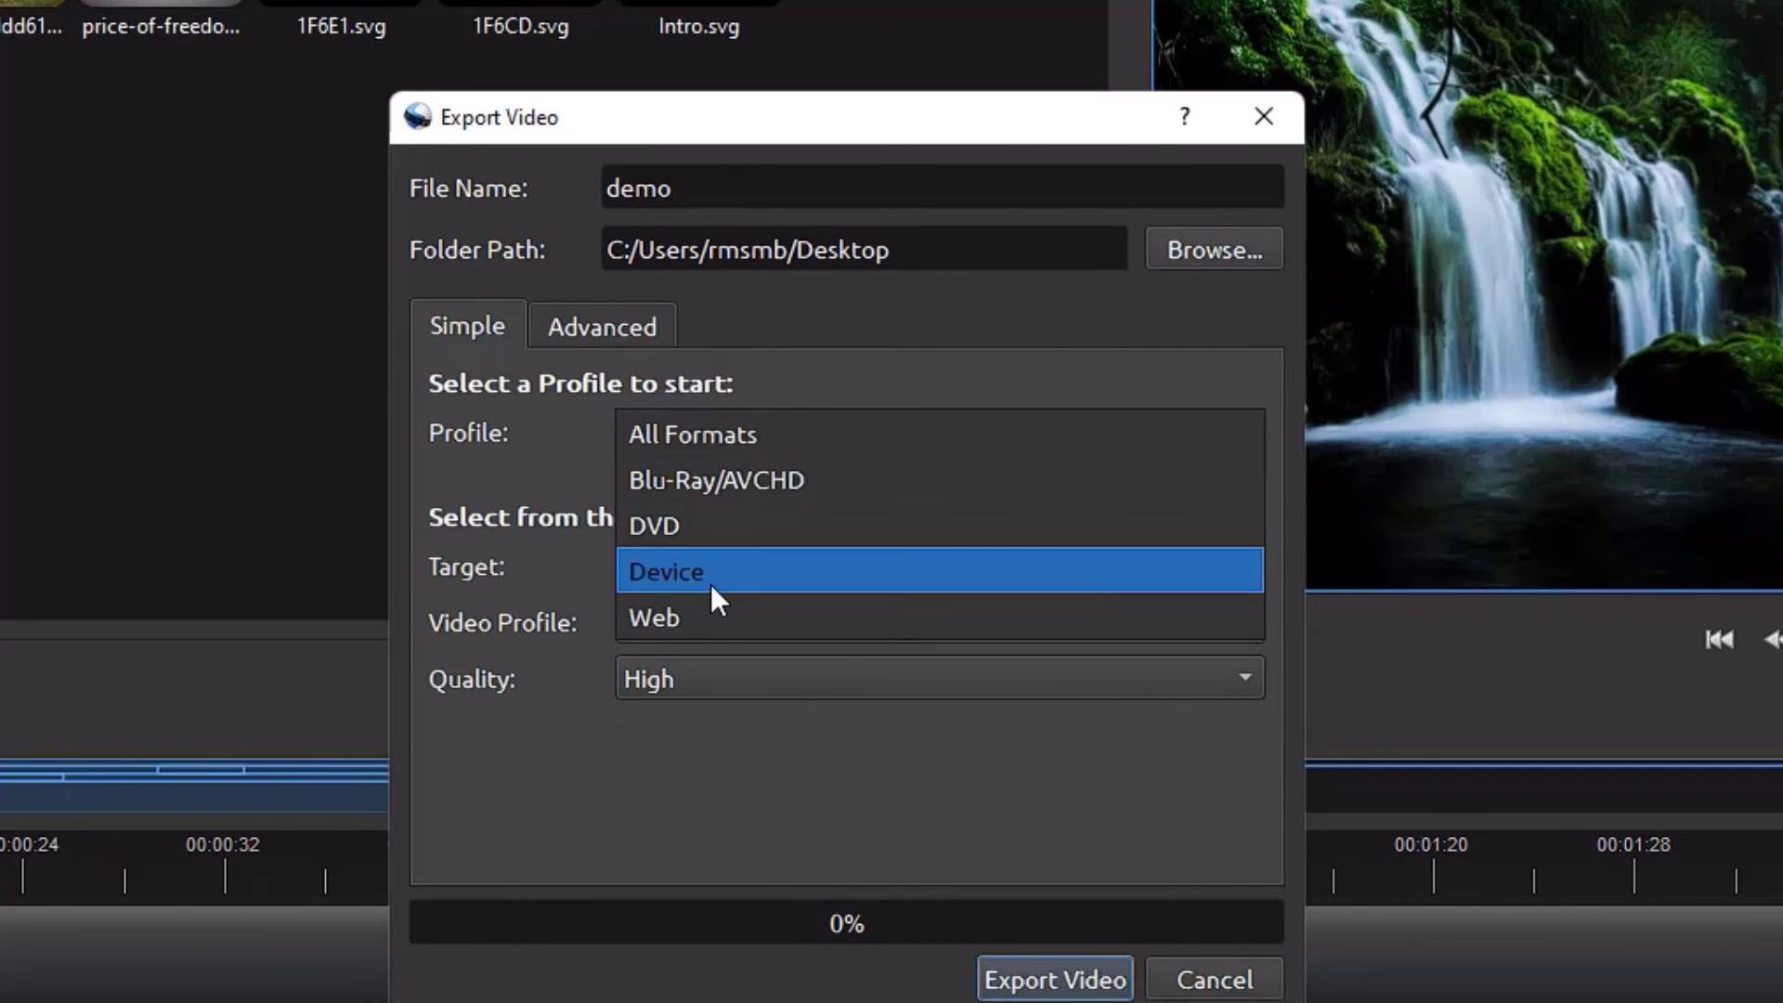
pyautogui.click(583, 455)
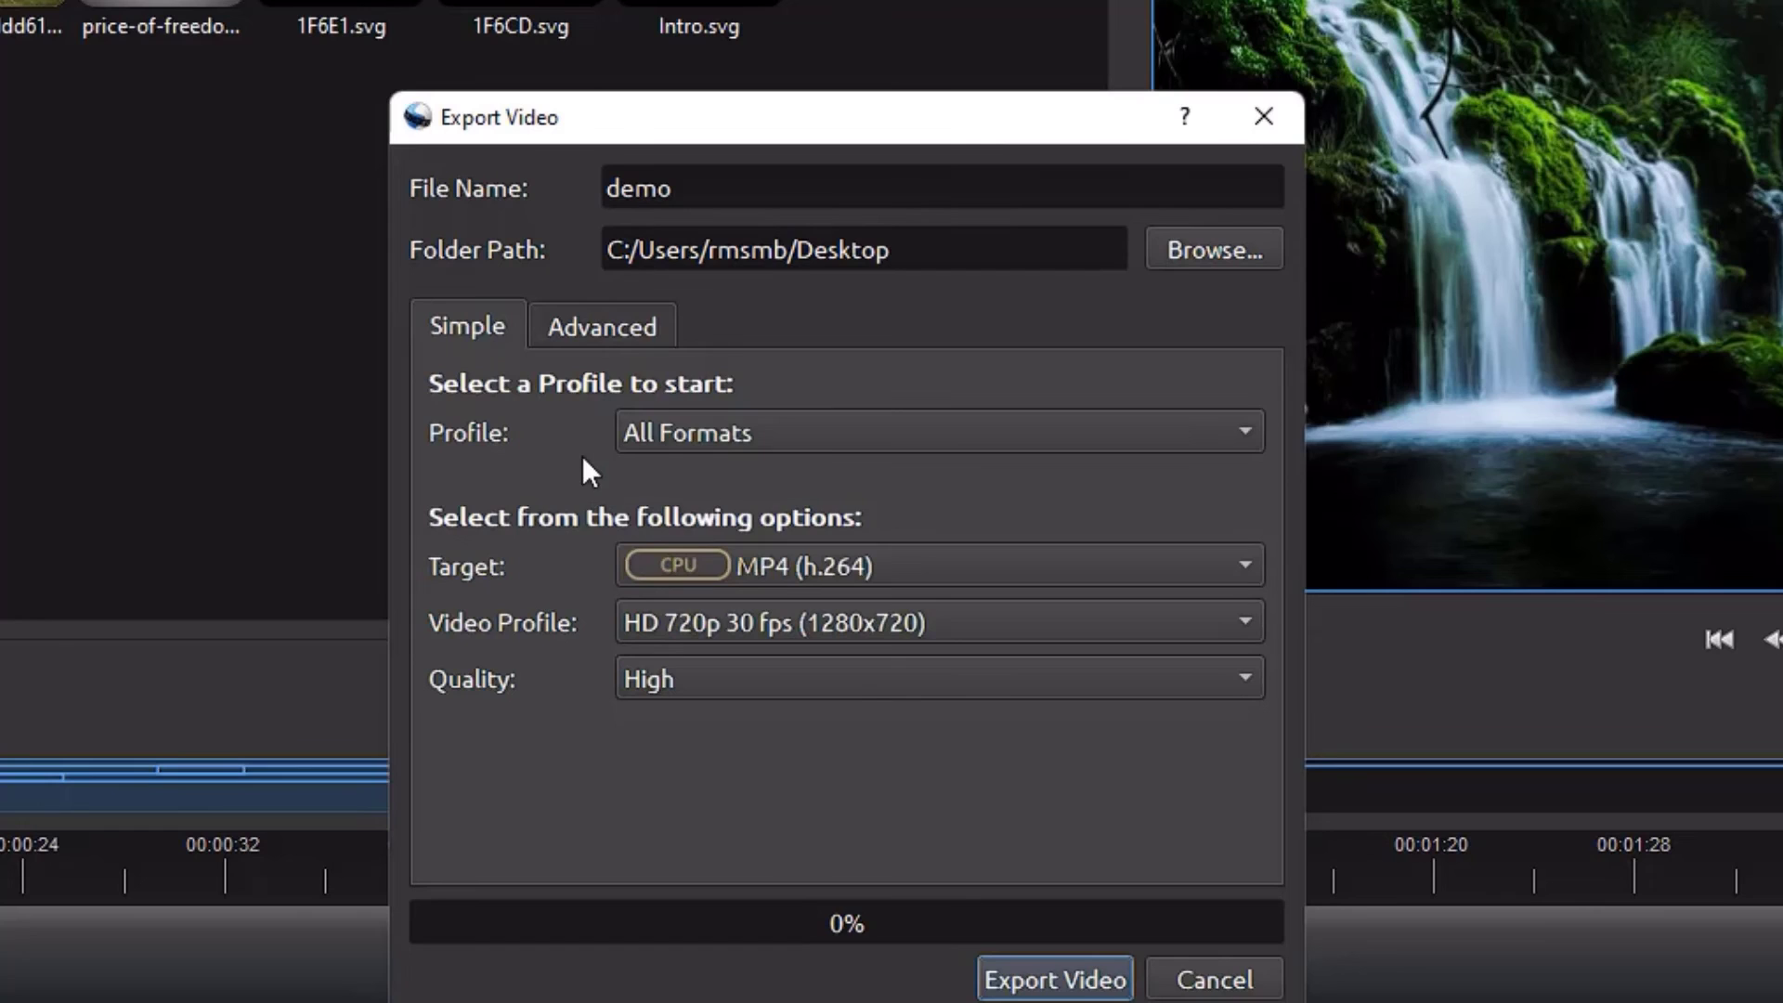
pyautogui.click(787, 569)
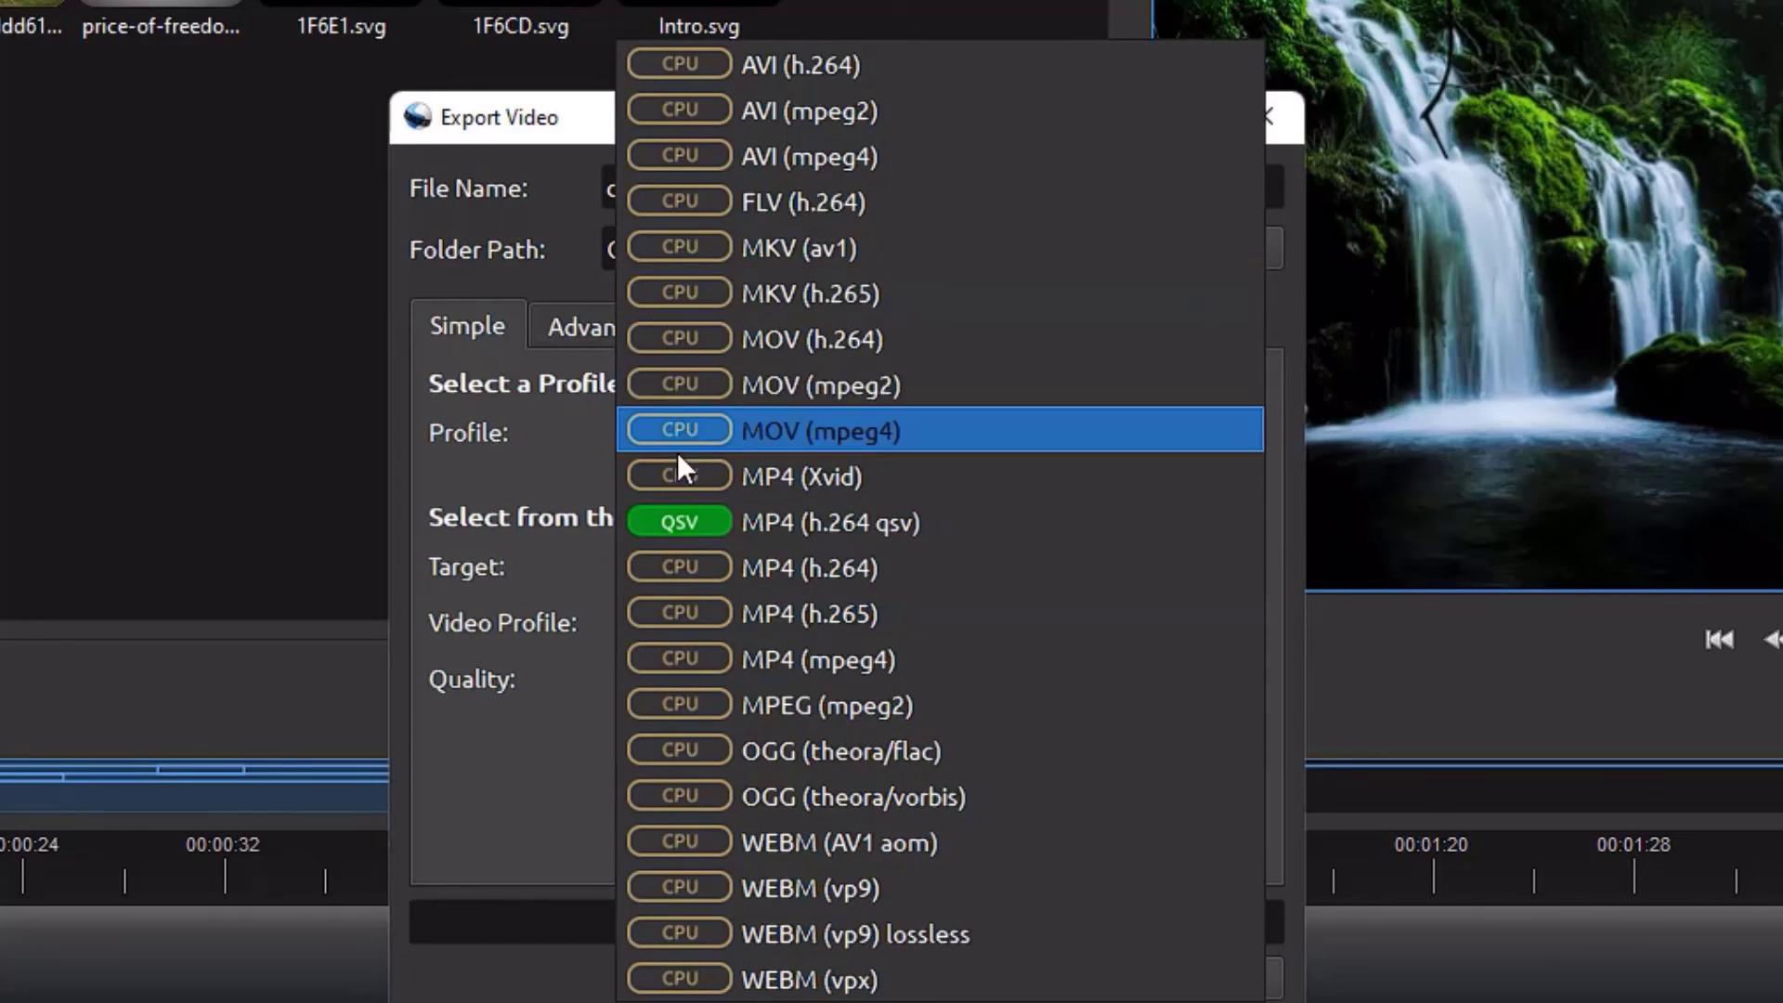
pyautogui.click(850, 522)
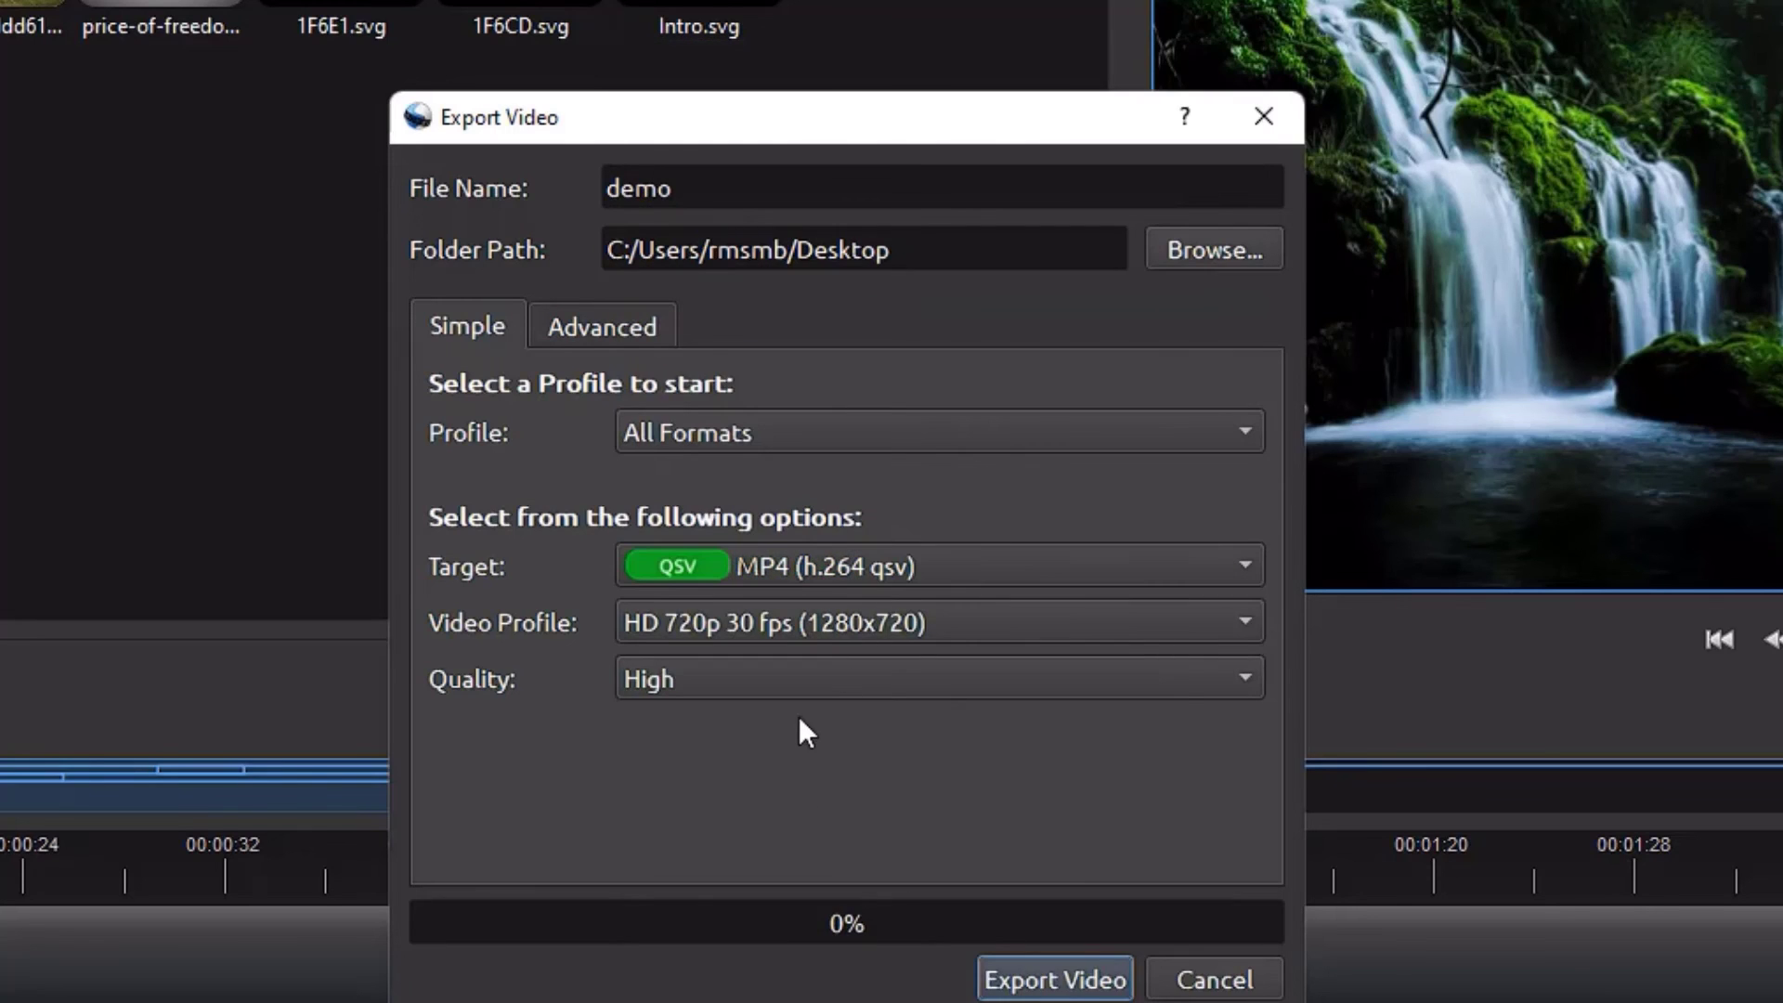
pyautogui.click(825, 641)
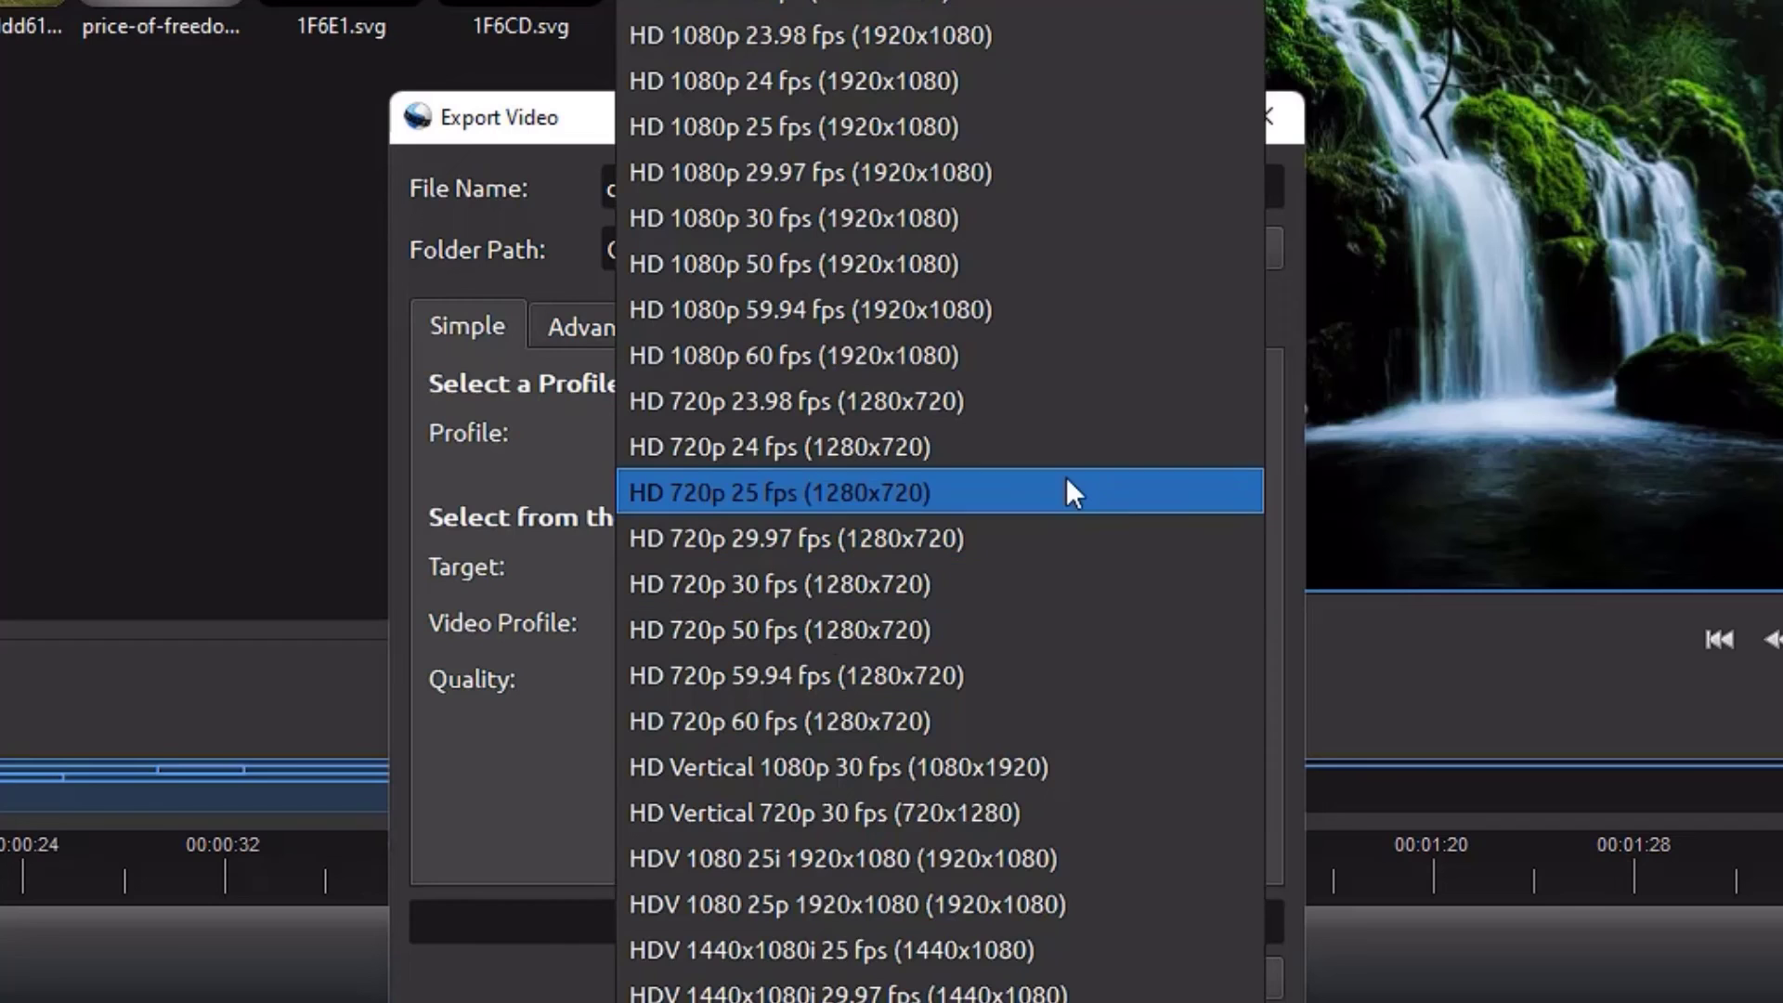
pyautogui.click(849, 171)
pyautogui.click(767, 687)
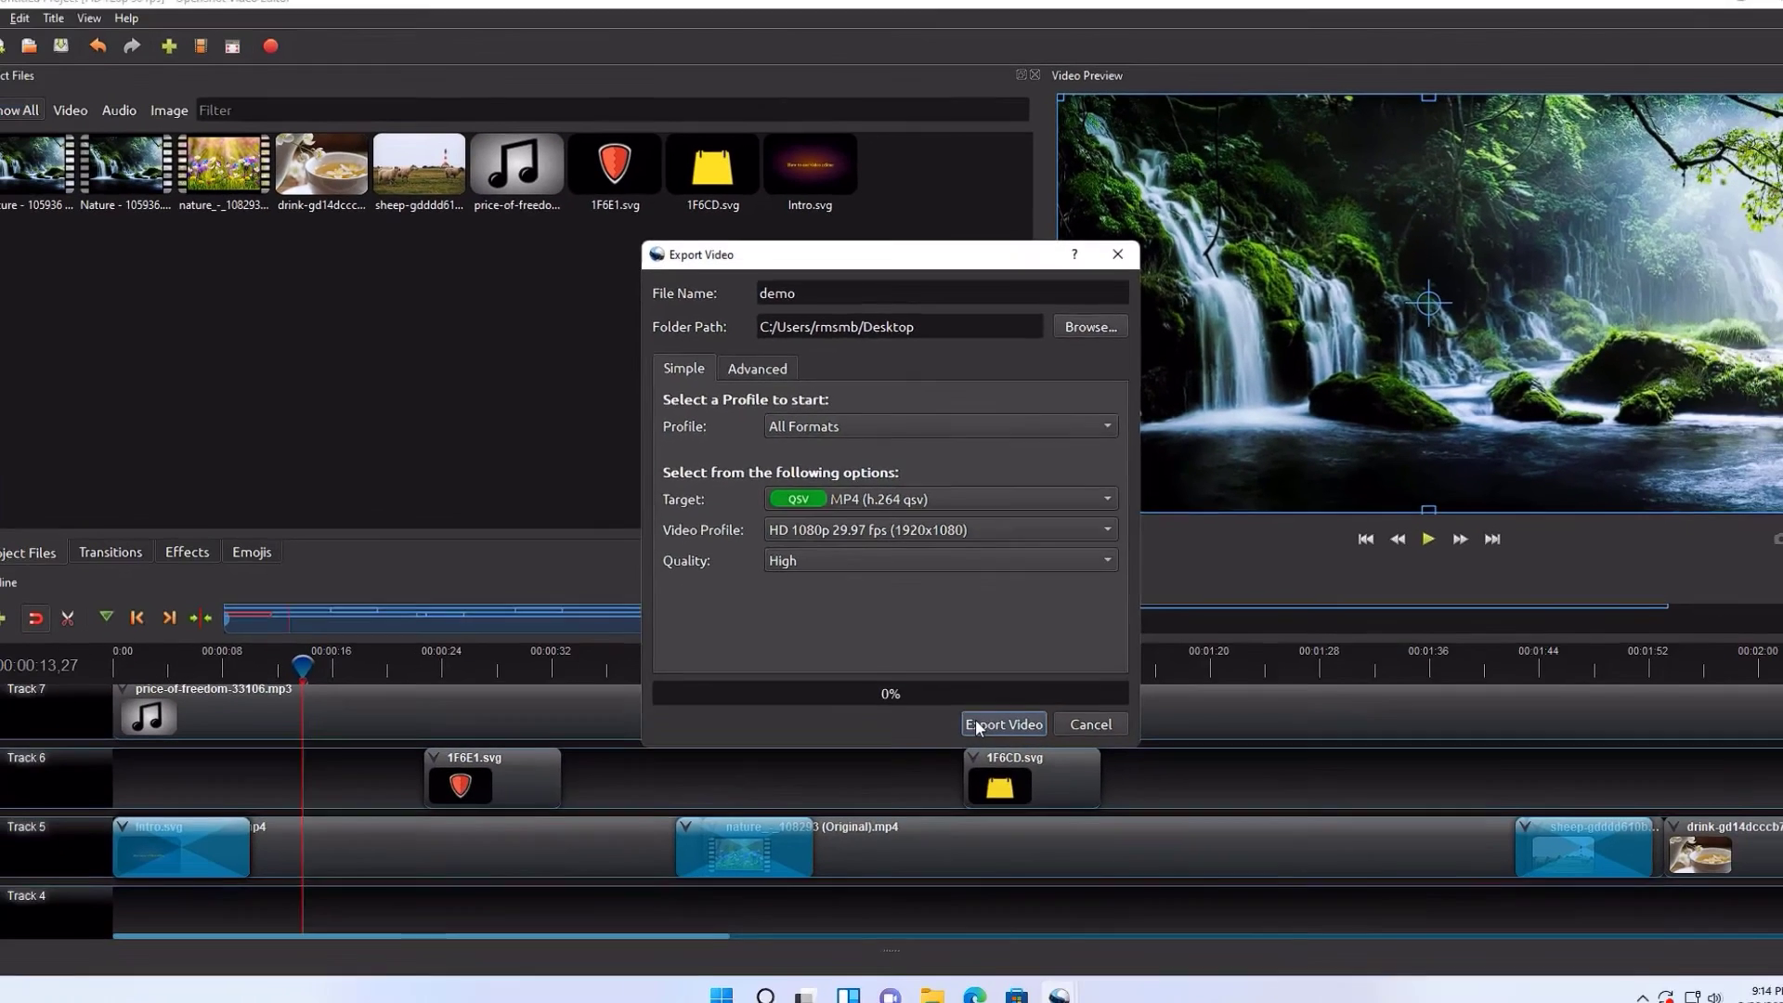
# Export the demo video with the configured settings
pyautogui.click(1055, 980)
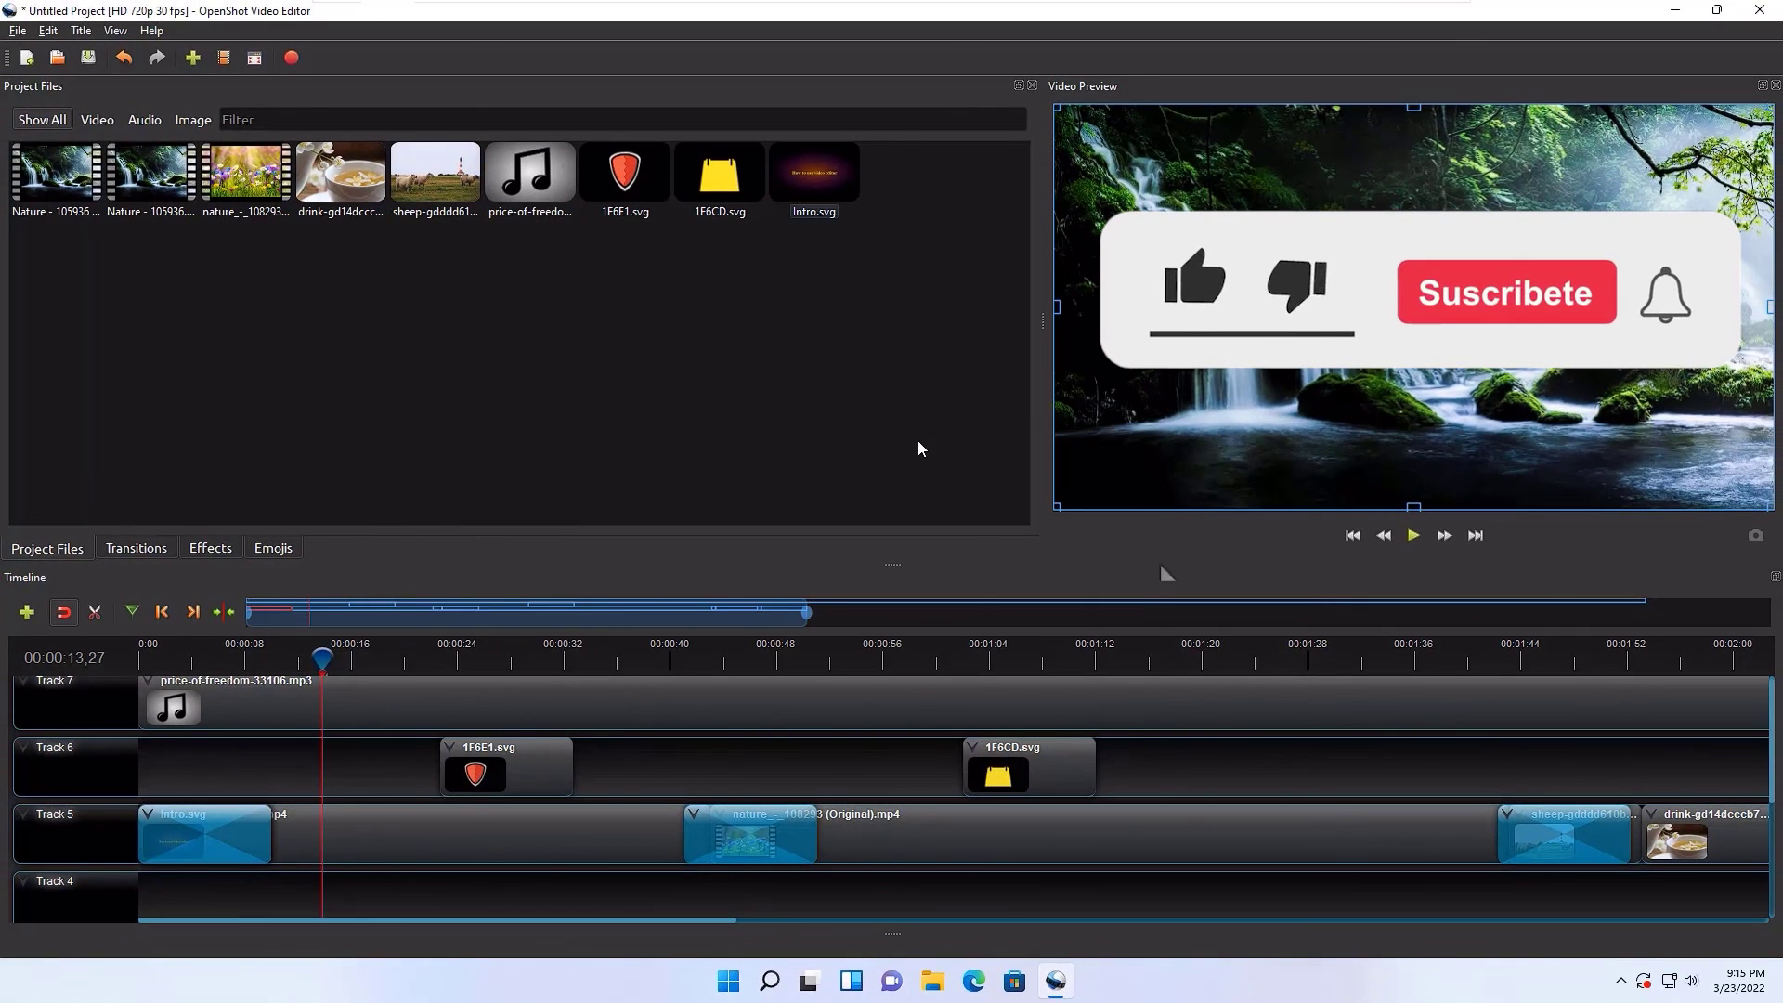